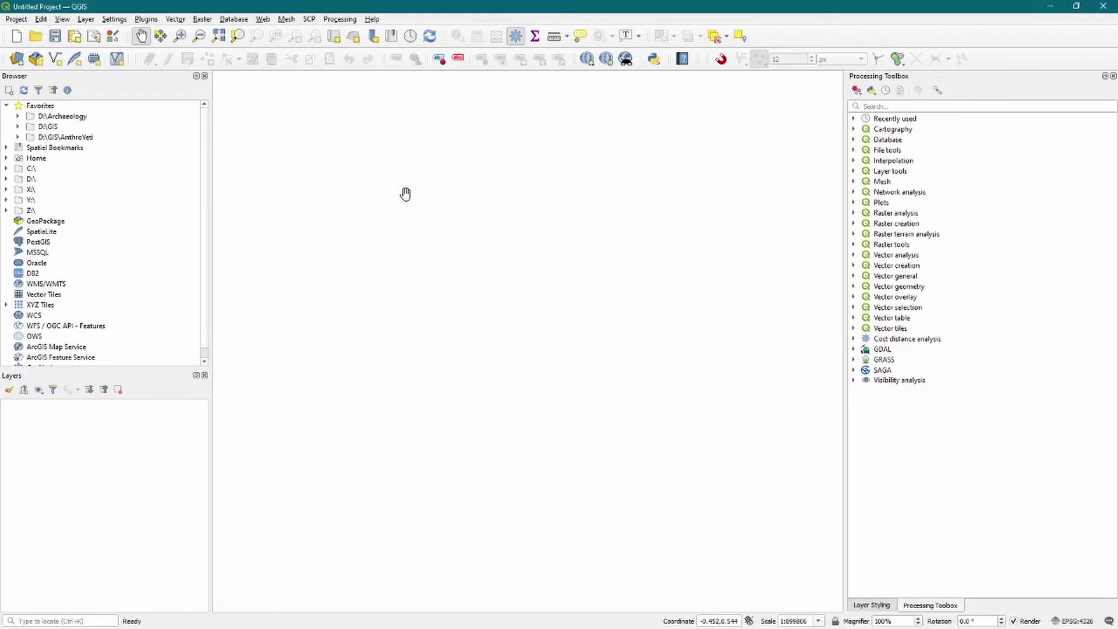
Look up the Visibility Analysis plugin in the plugin manager and expand its tool group in the Processing Toolbox.
left_click(145, 19)
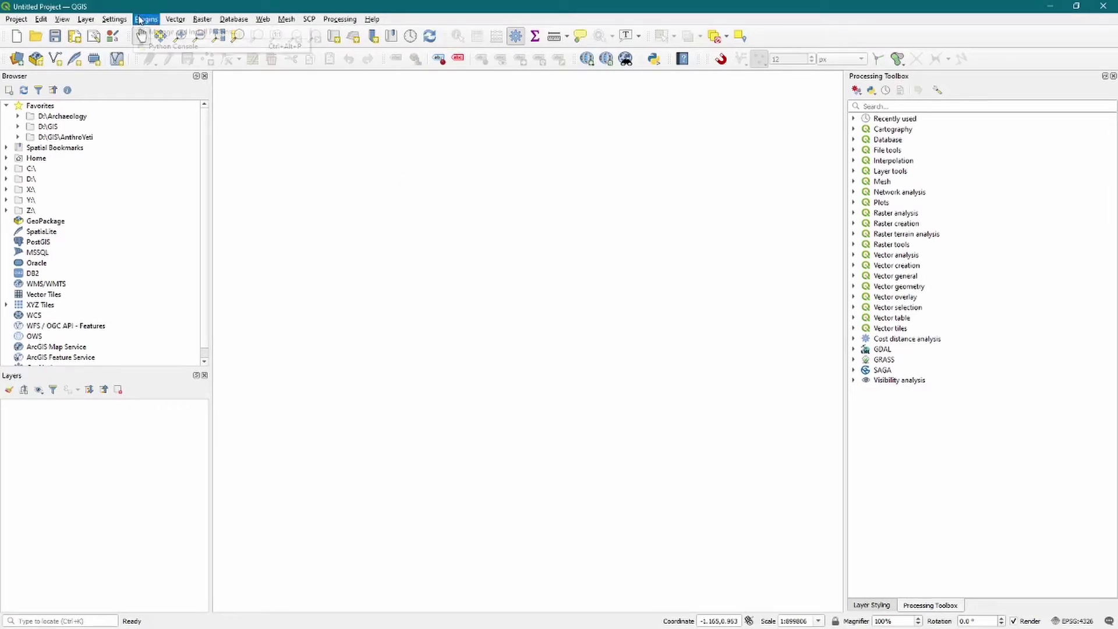
left_click(156, 32)
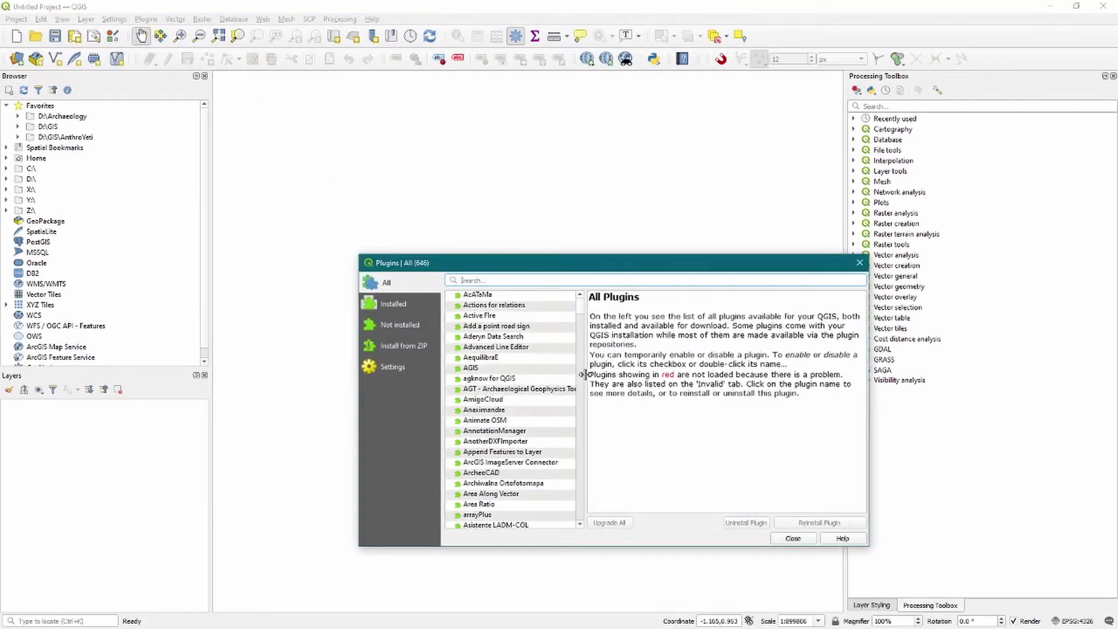
type("visi")
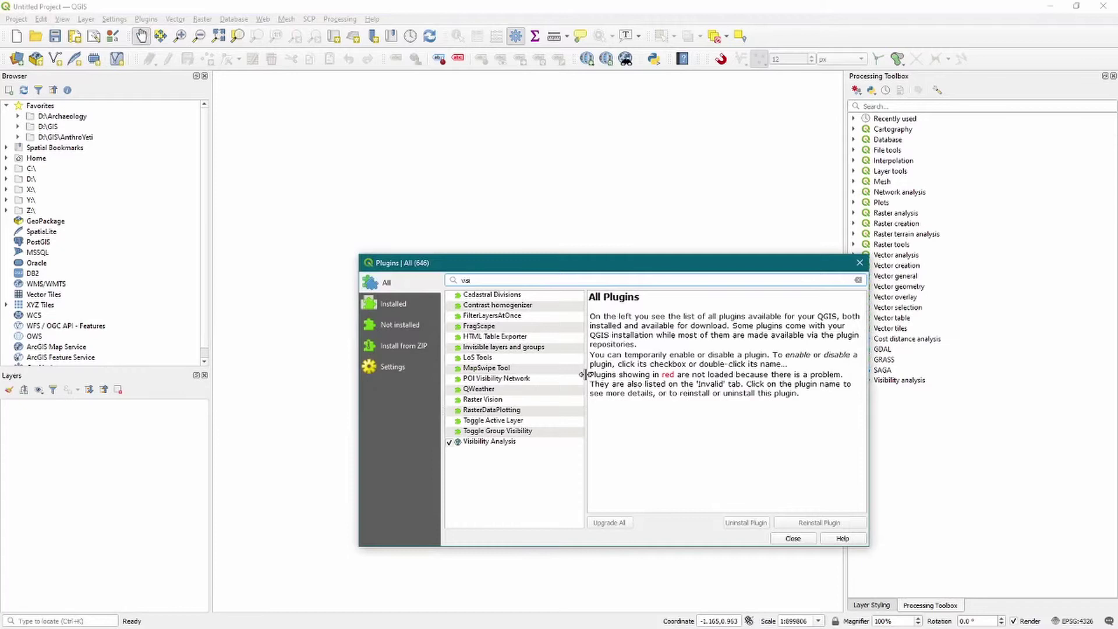
left_click(506, 441)
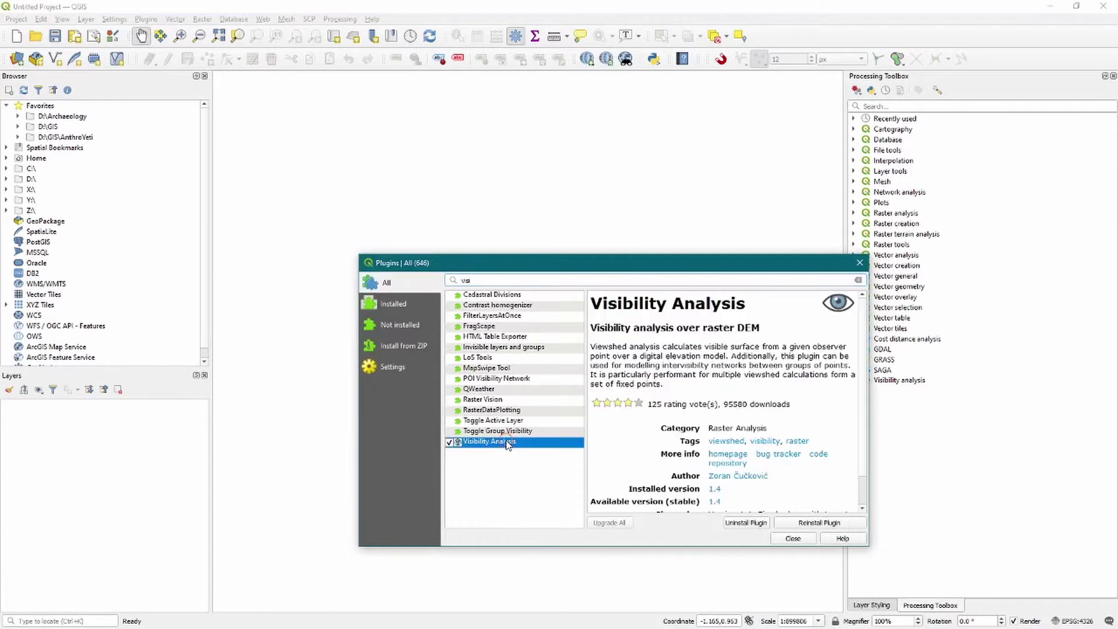
left_click(792, 539)
left_click(854, 380)
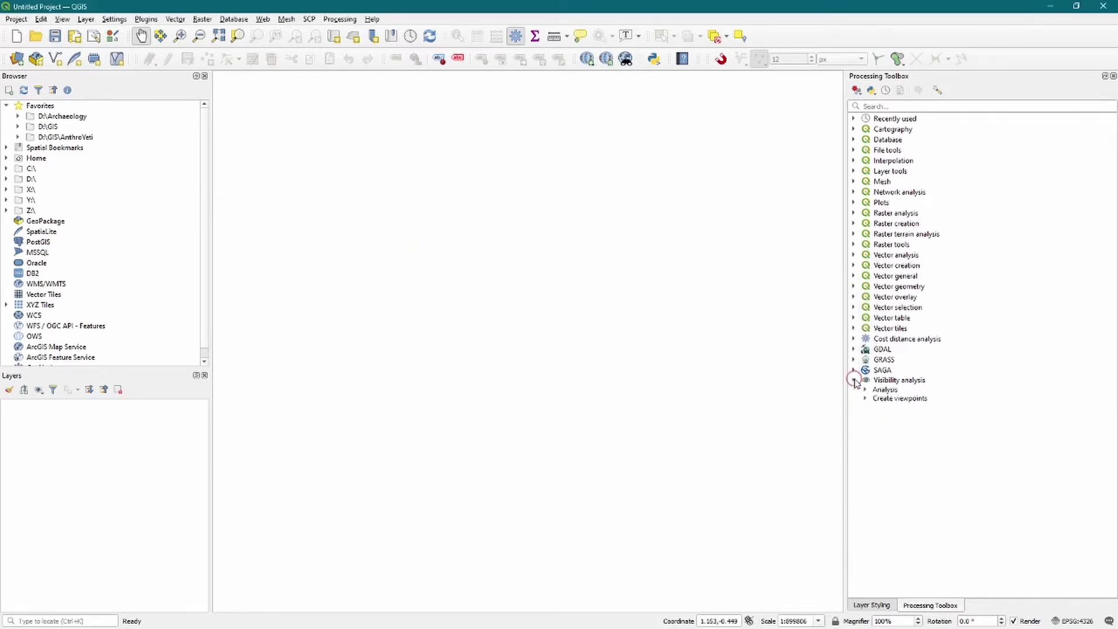
left_click(898, 381)
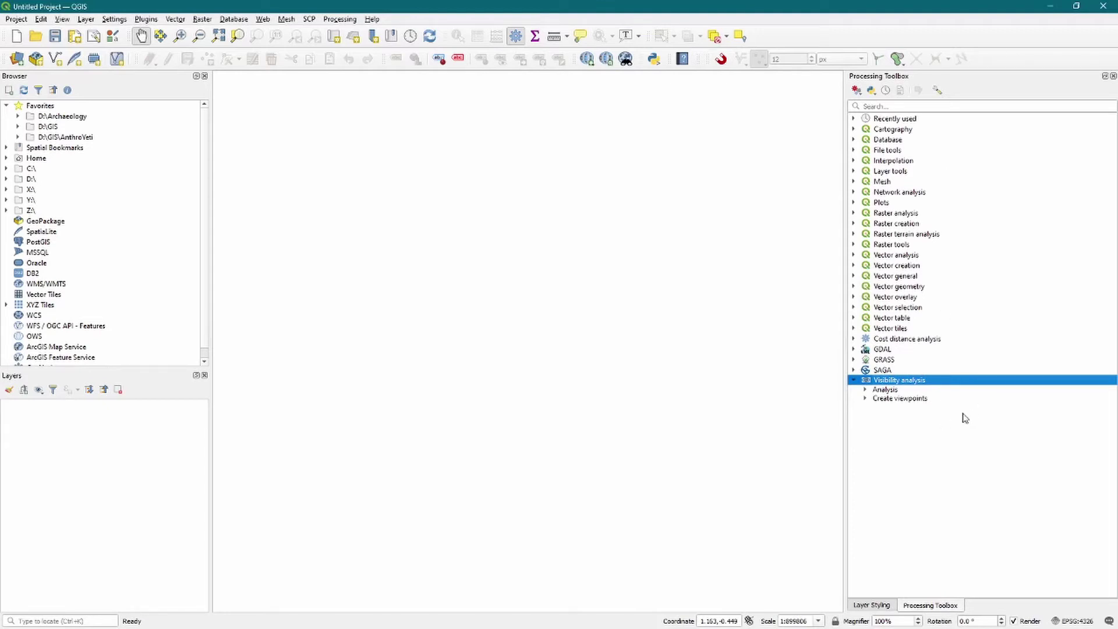
Add NevisContours.shp from the Visibility vector data in the D:\GIS\AnthroYeti favorite to the map.
left_click(18, 137)
scroll(63, 233, "down", 2)
scroll(63, 233, "down", 1)
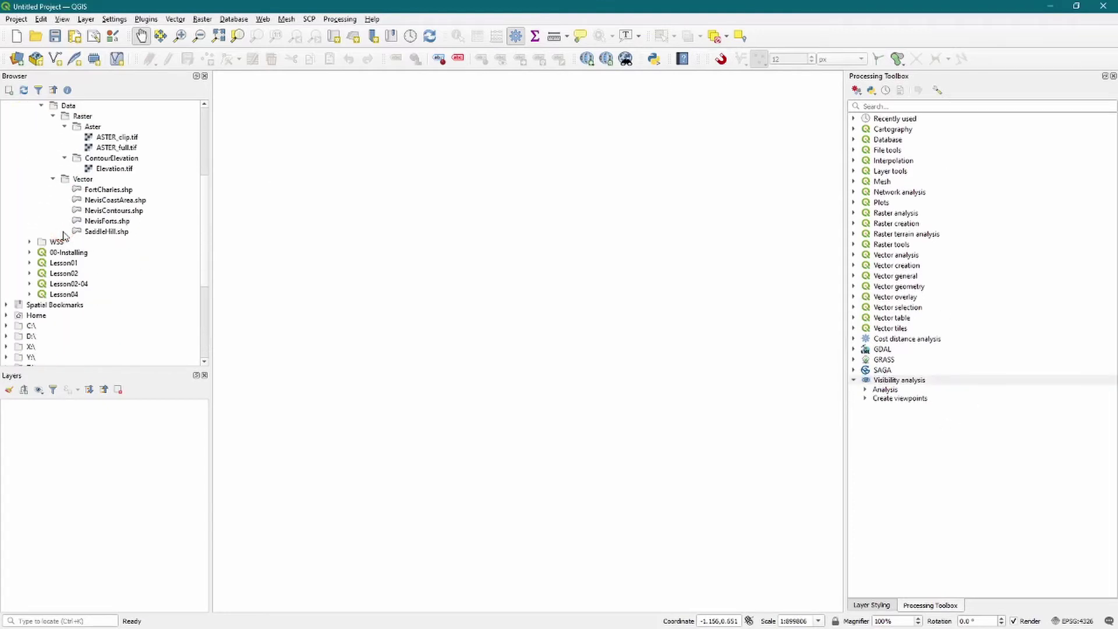
scroll(64, 234, "up", 2)
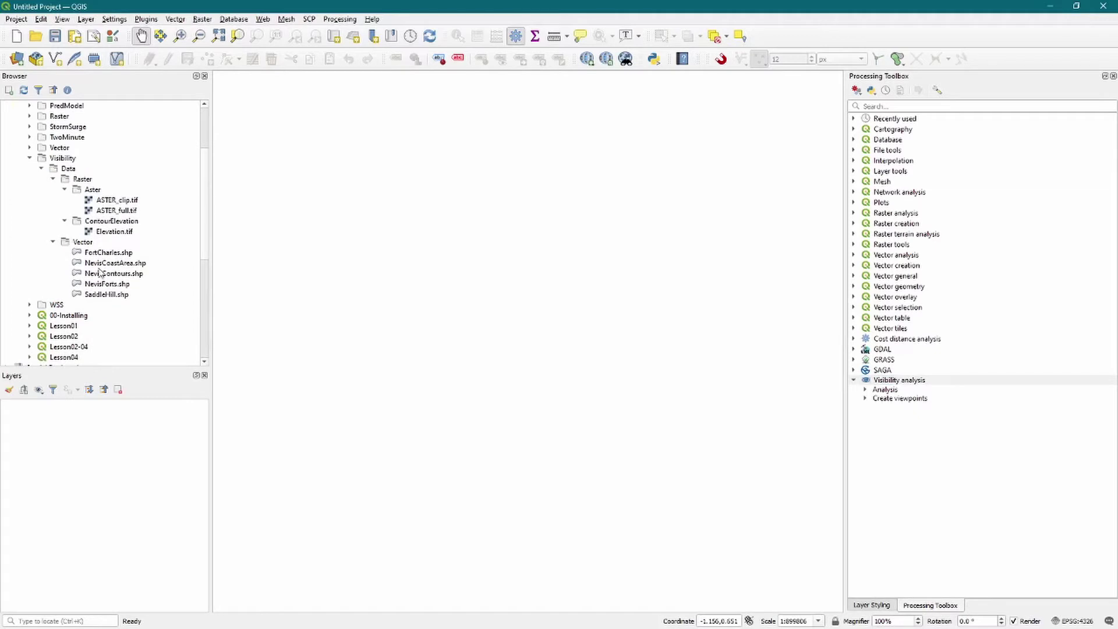
left_click_drag(105, 273, 538, 354)
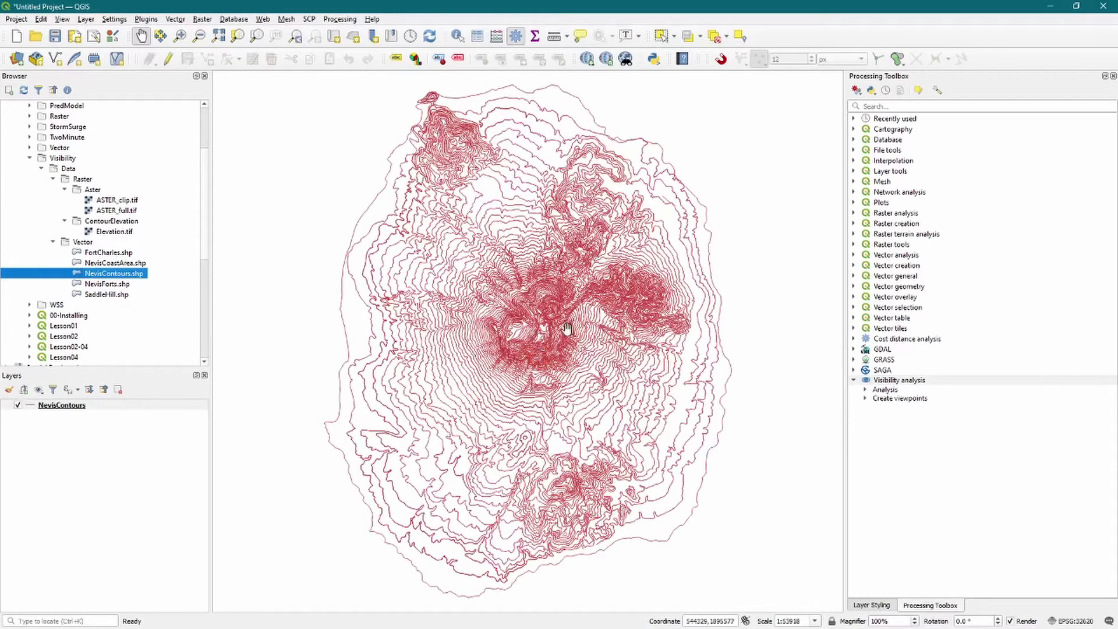
Open the TIN interpolation tool and choose Elev as the interpolation attribute for NevisContours.
left_click(854, 161)
left_click(904, 182)
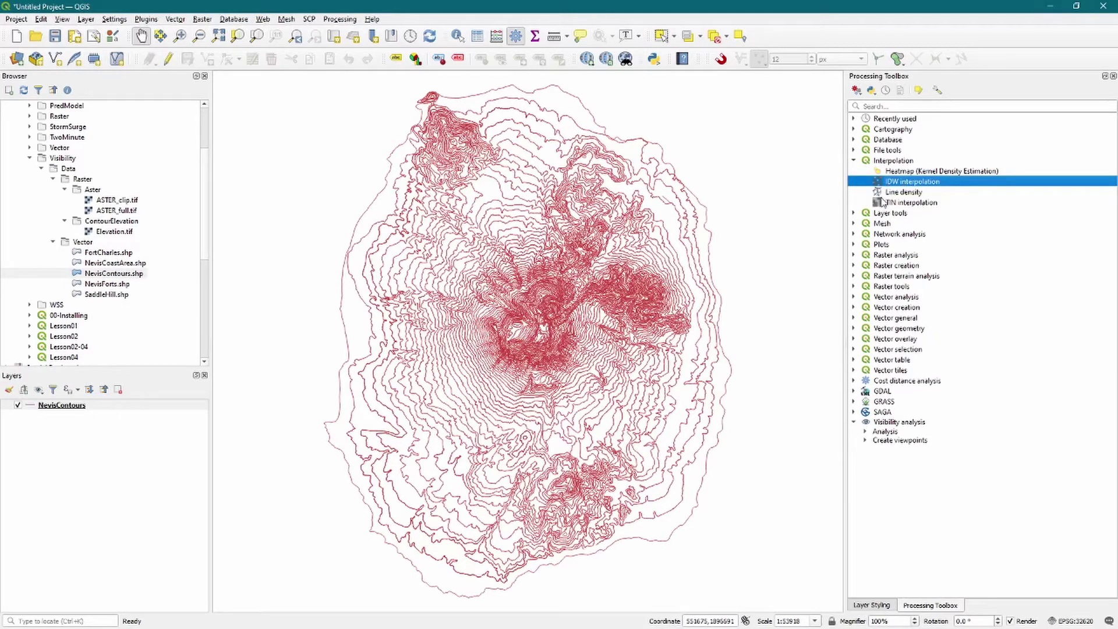
left_click(884, 203)
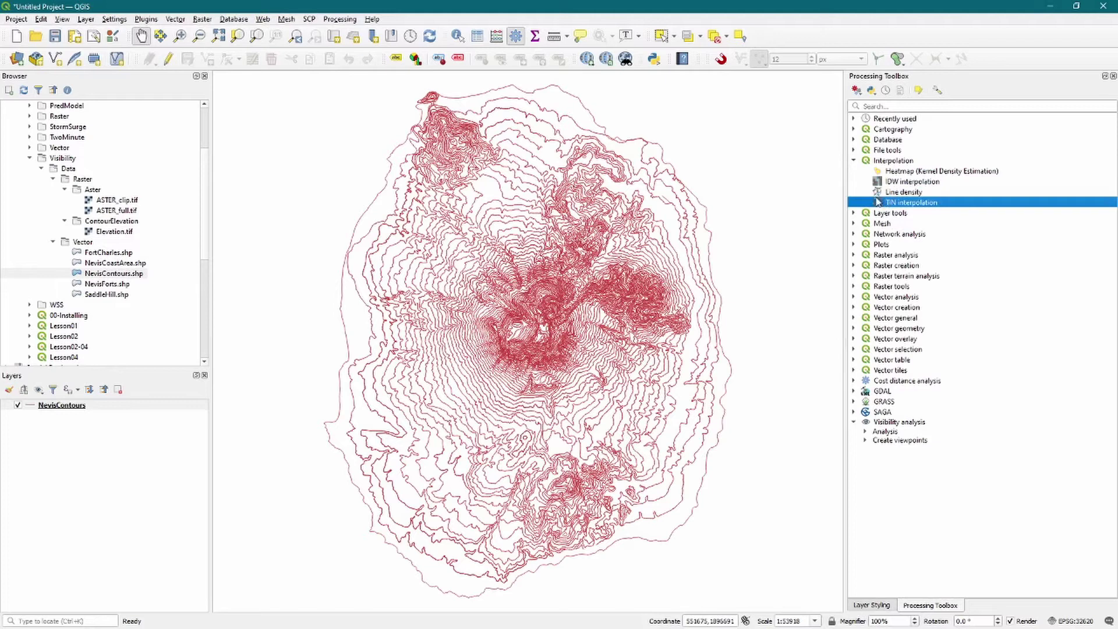
double_click(885, 203)
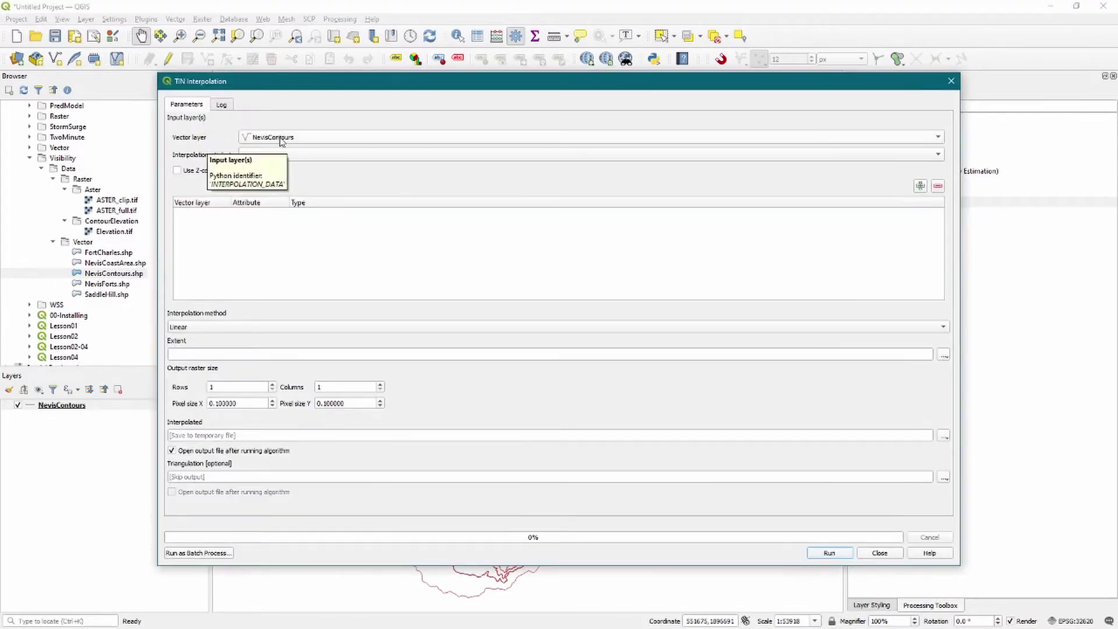
left_click(292, 155)
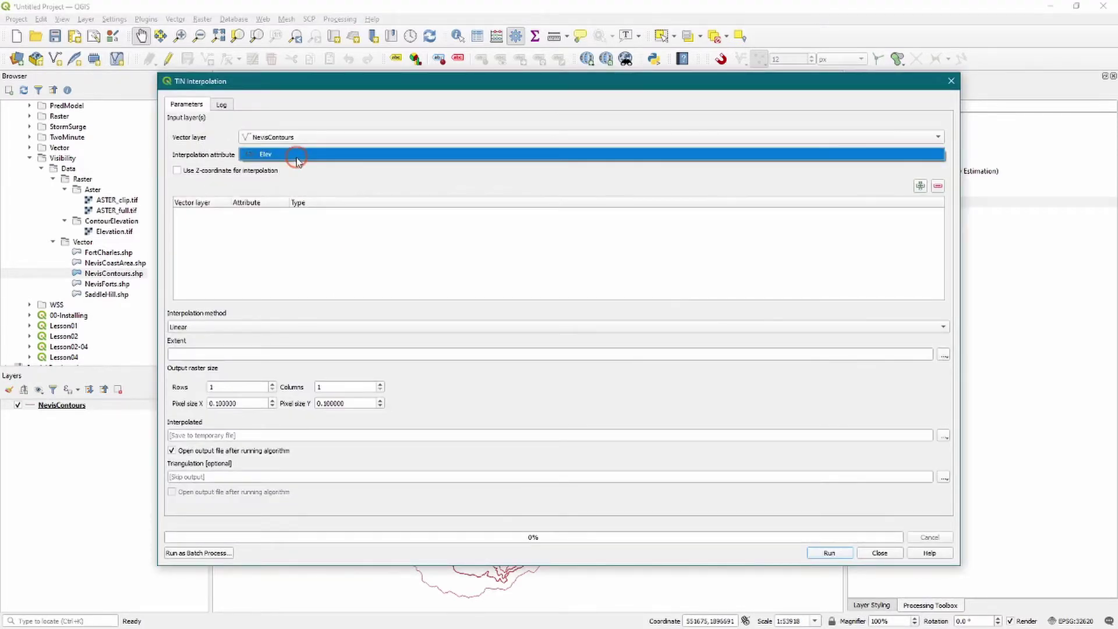
left_click(296, 155)
Examine the ELEVATION and Elev fields in the NevisContours attribute table, and return to the TIN interpolation settings.
right_click(63, 406)
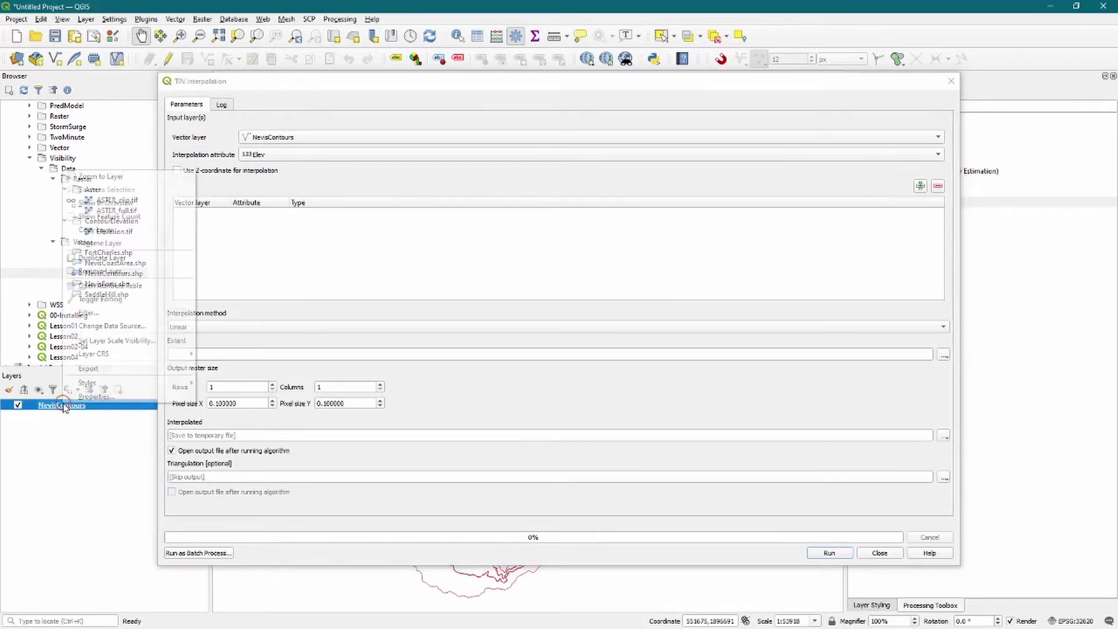
left_click(139, 288)
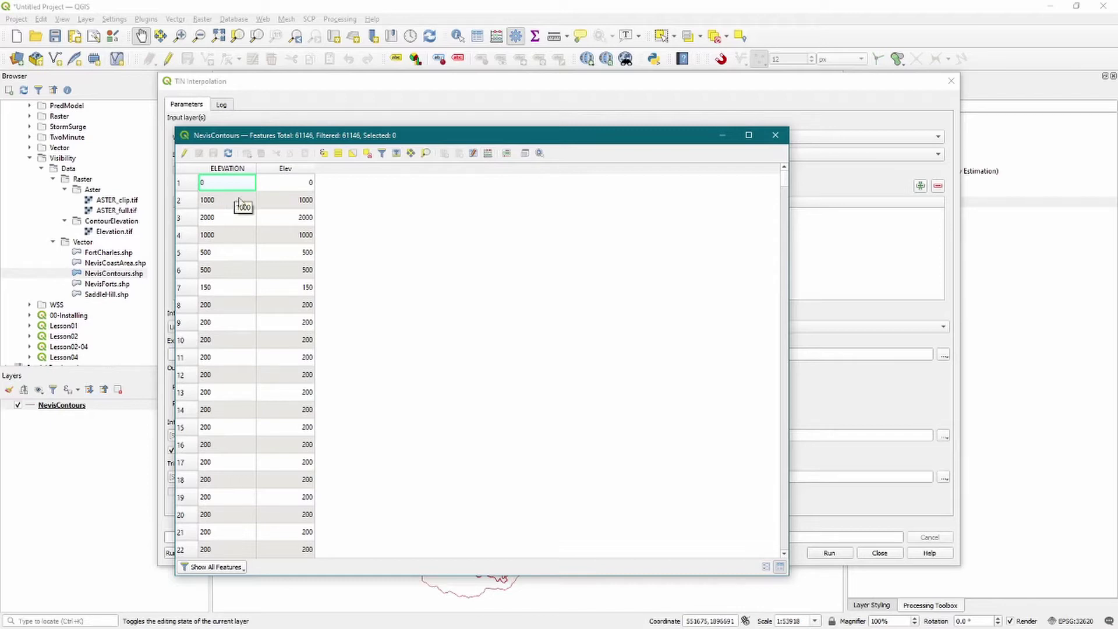
left_click(776, 136)
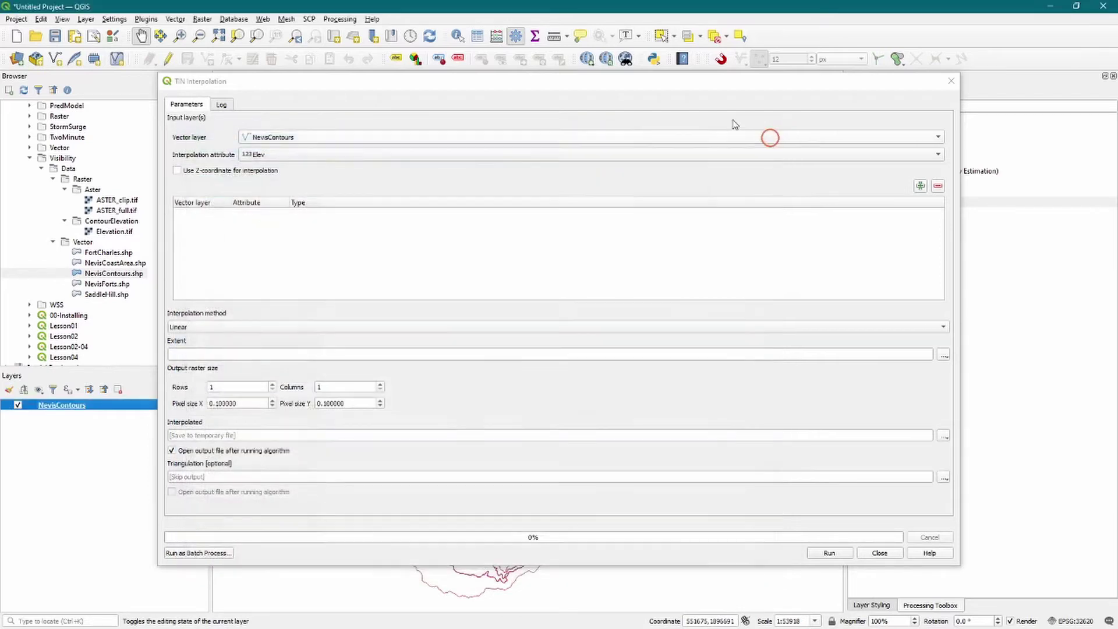
left_click(678, 88)
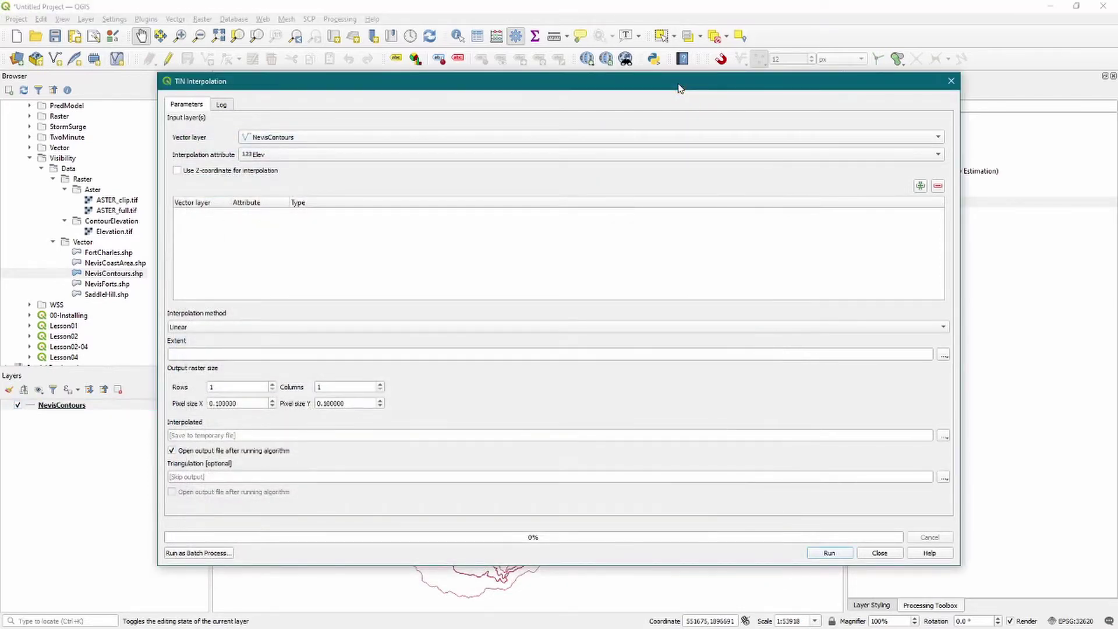
Add NevisContours with Elev as a Points interpolation input and calculate the extent from the NevisContours layer.
left_click(921, 186)
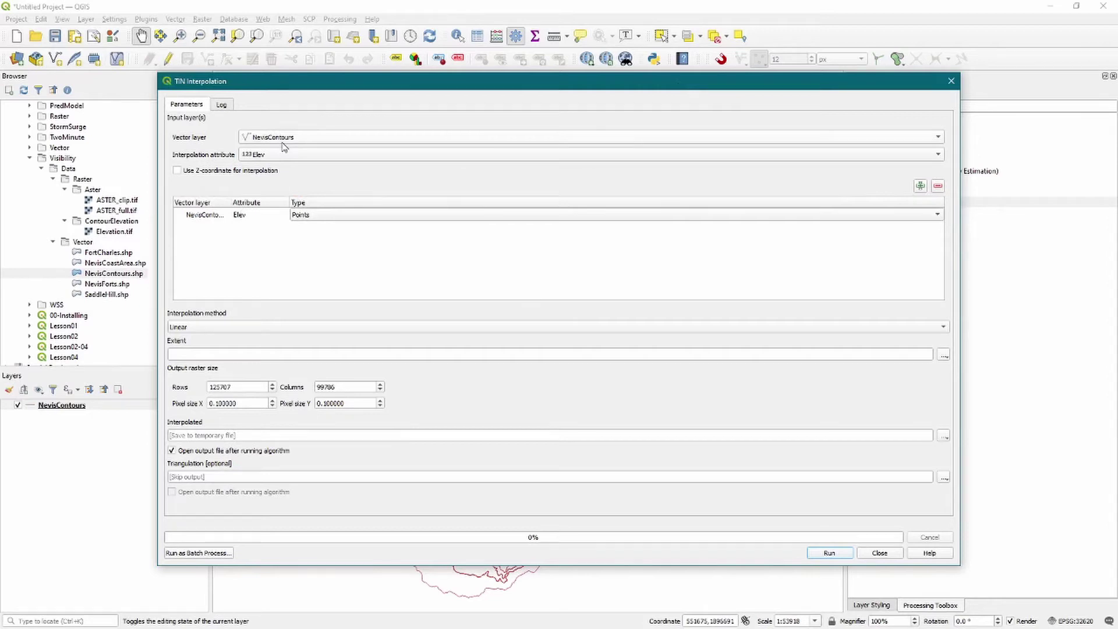
left_click(331, 215)
left_click(331, 217)
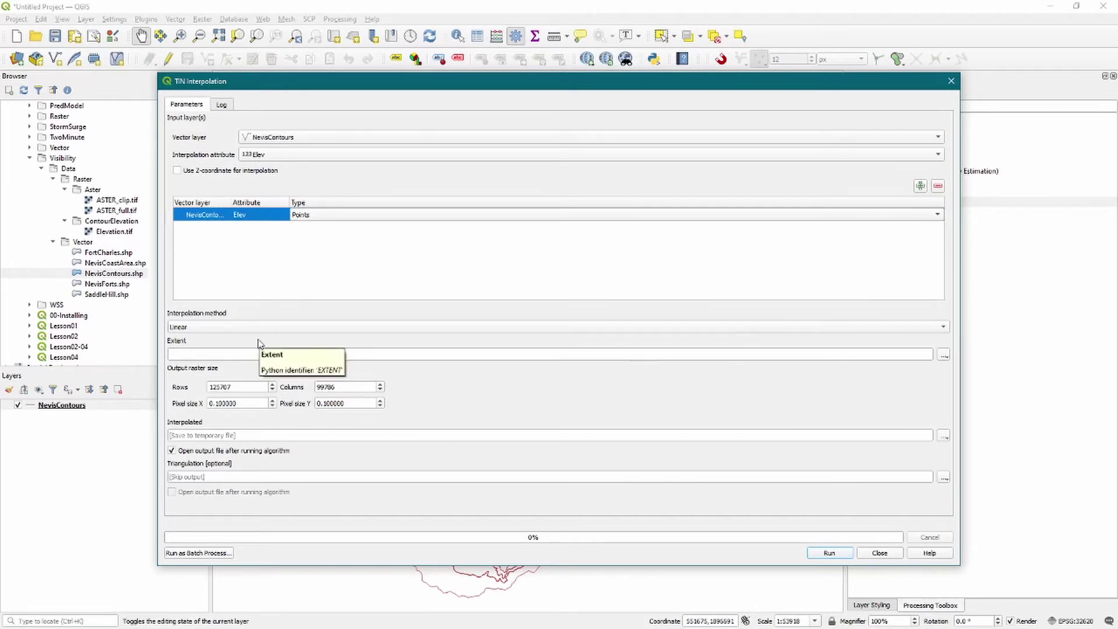
left_click(944, 354)
left_click(964, 367)
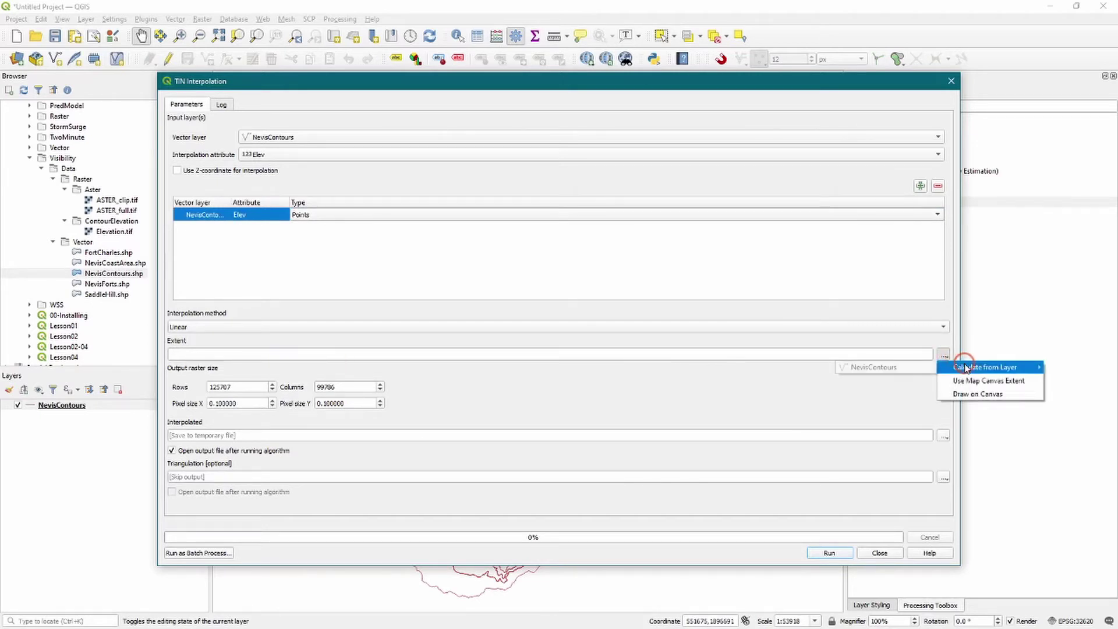
left_click(888, 373)
Set the output pixel size to 5 in X and Y, run the TIN interpolation to a temporary file, and close the tool.
left_click_drag(240, 405, 205, 405)
type("5")
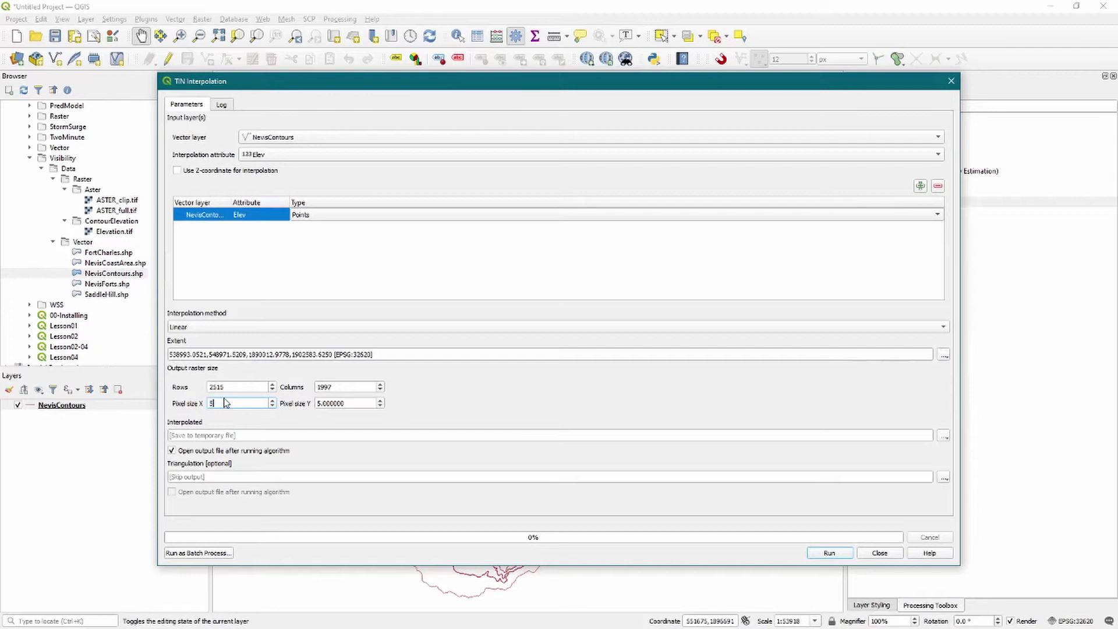
left_click(357, 403)
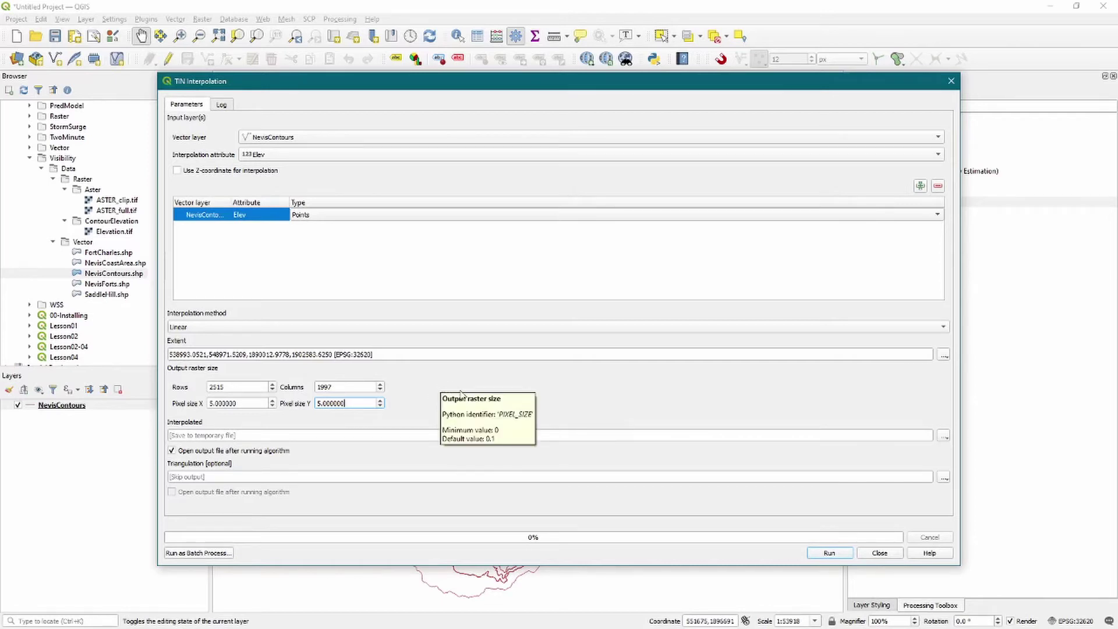
left_click(830, 553)
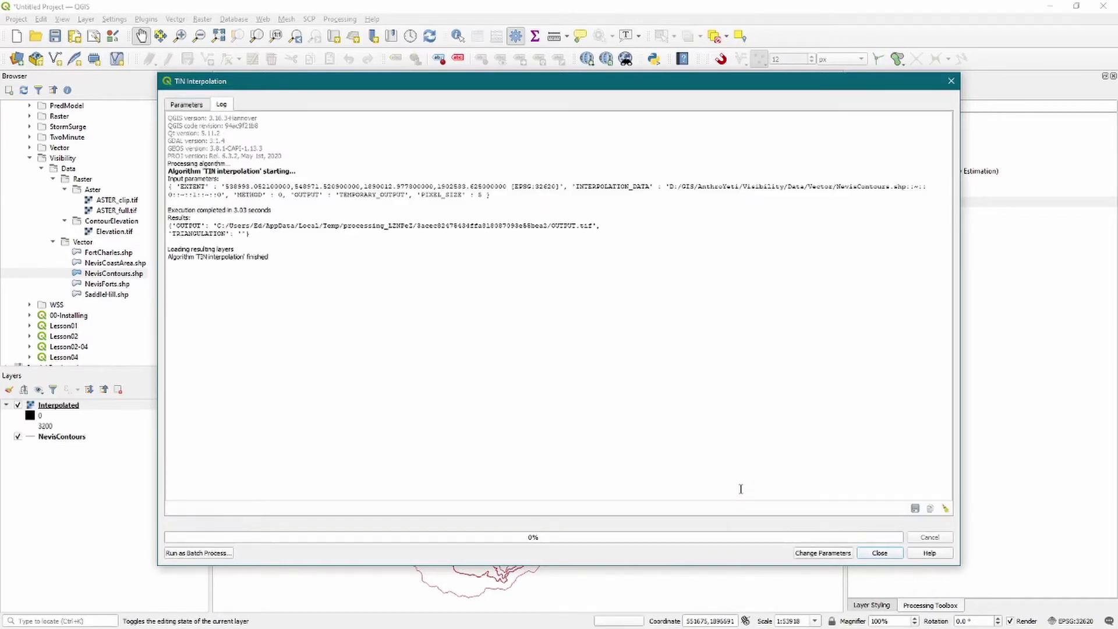
left_click(880, 553)
left_click_drag(531, 313, 544, 322)
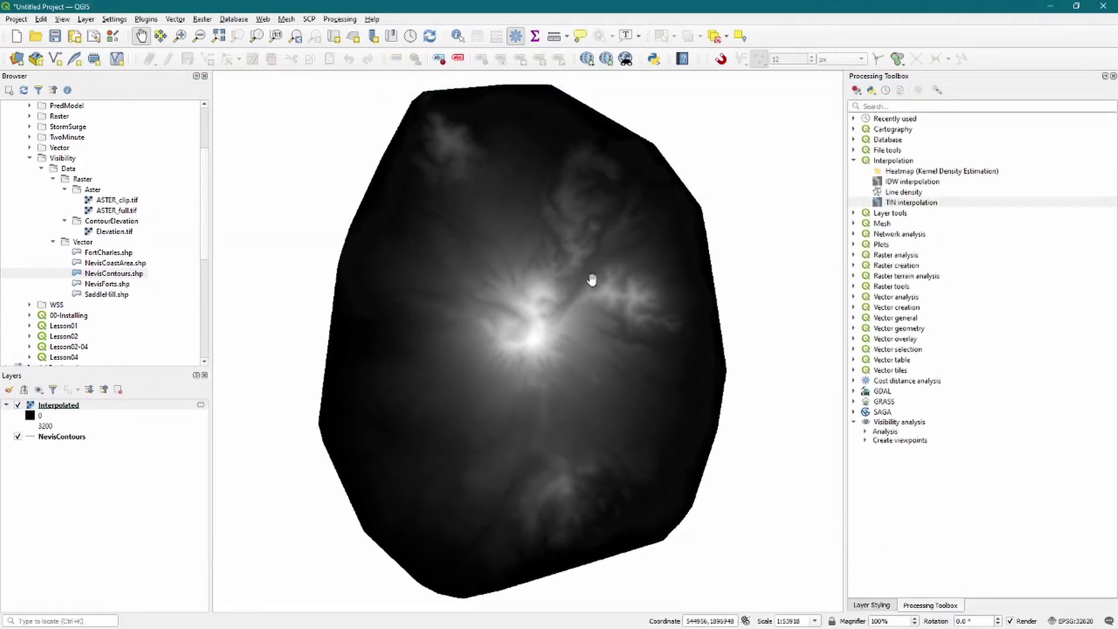
Add the Google Road basemap to the project through QuickMapServices.
left_click(587, 59)
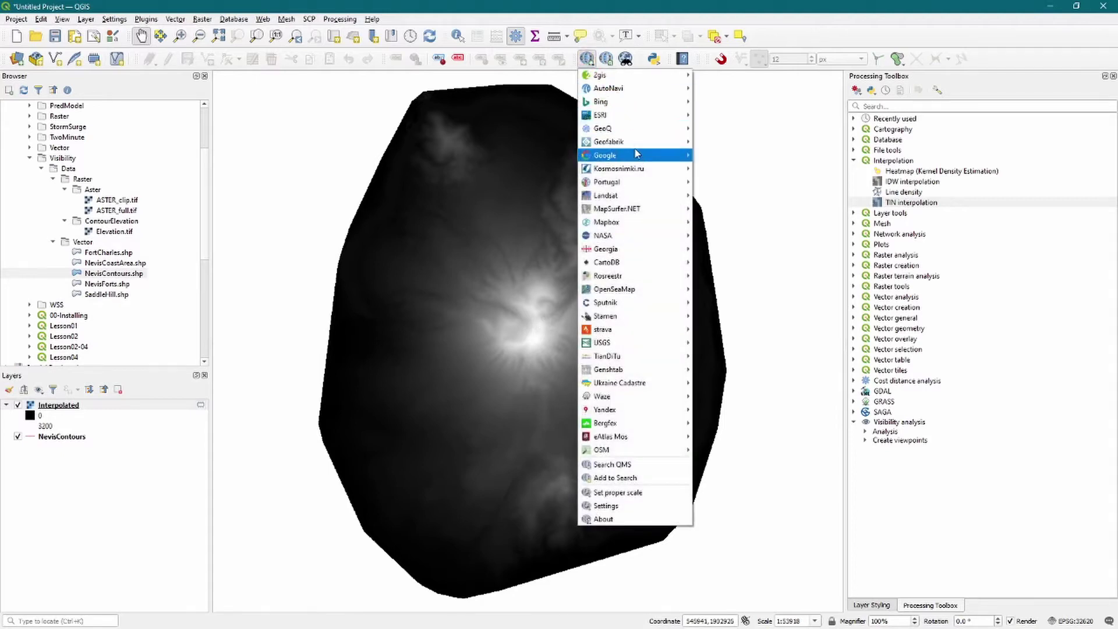
mouse_move(639, 156)
left_click(759, 187)
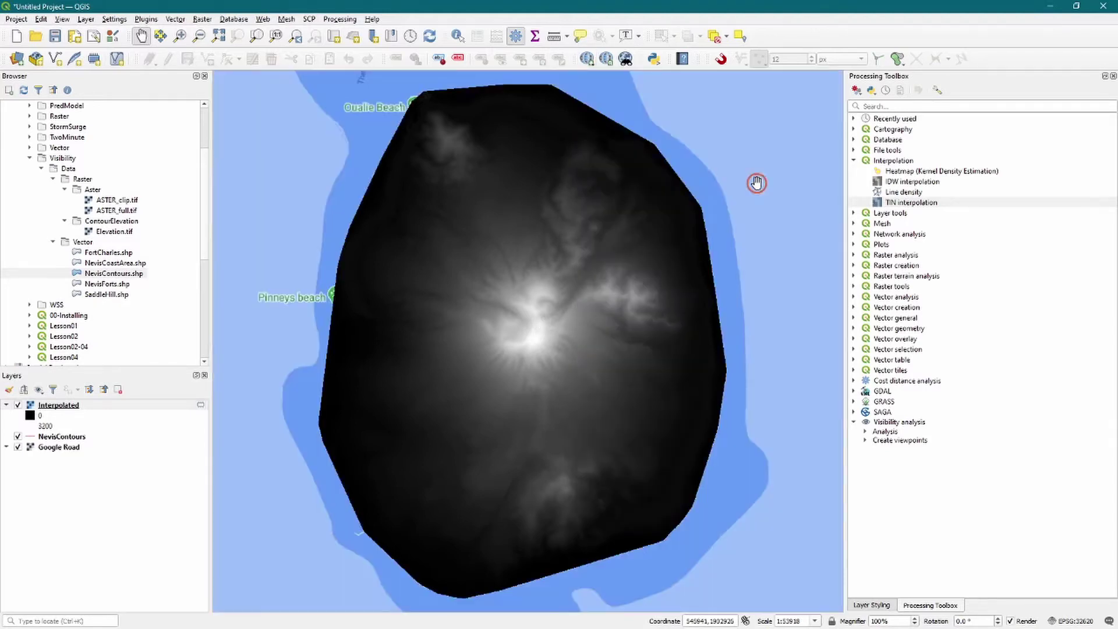
Hide the NevisContours layer and toggle the Interpolated raster off and back on to compare it with the basemap.
left_click(19, 409)
left_click(18, 406)
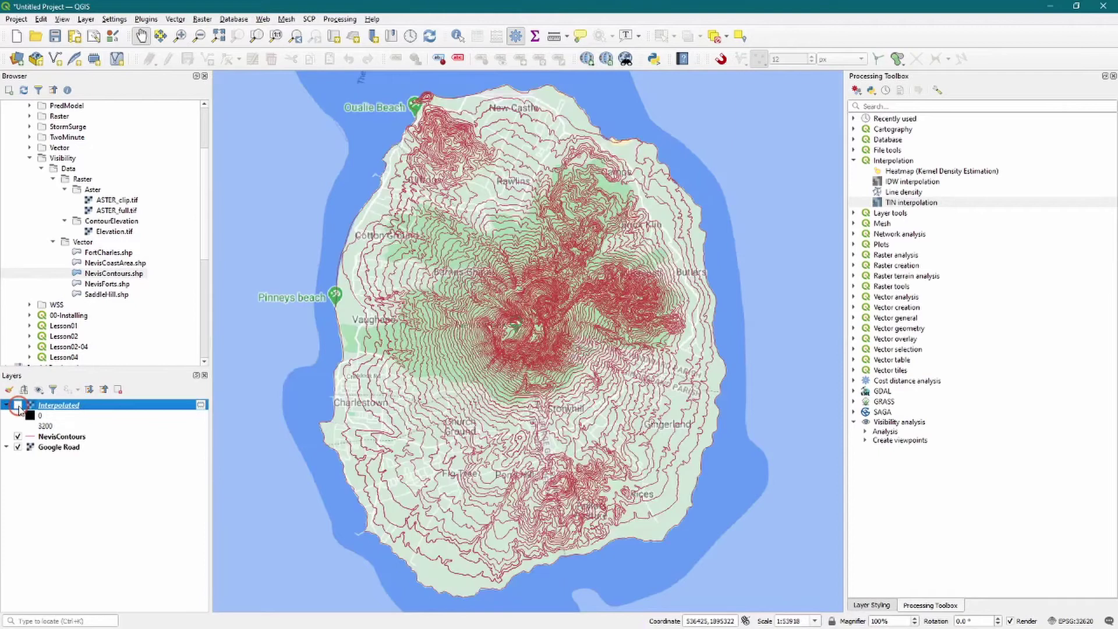
left_click(18, 435)
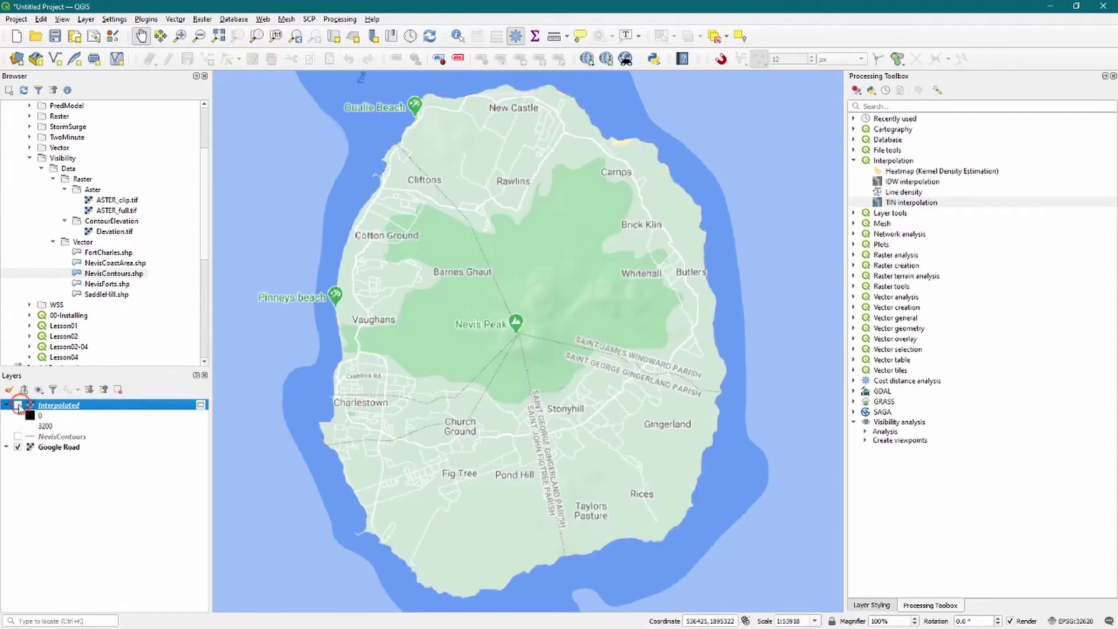
left_click(18, 405)
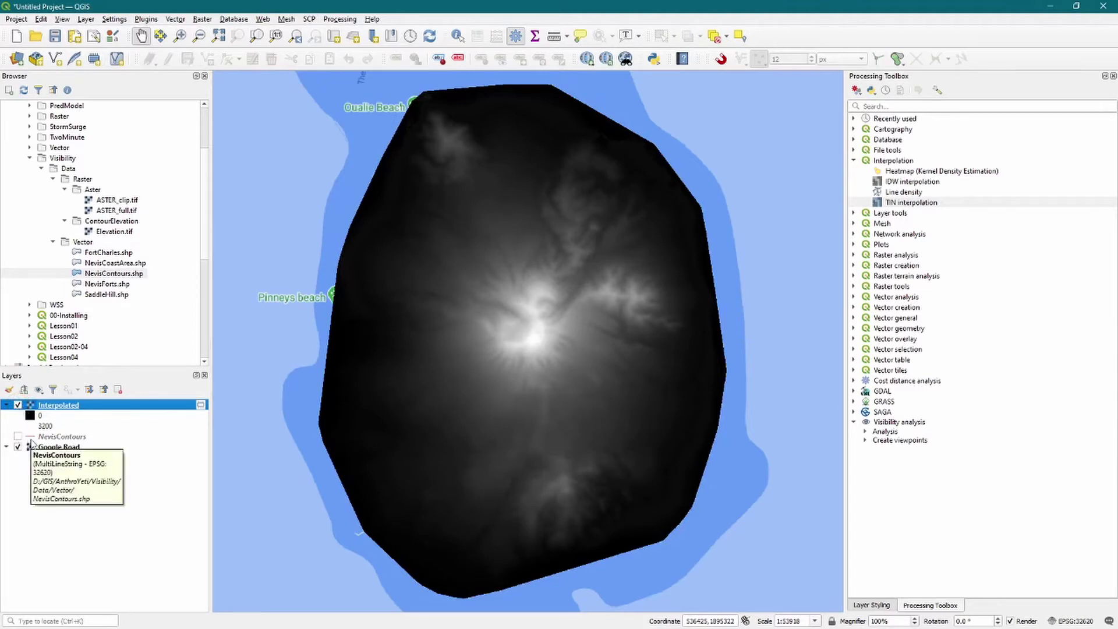
Add FortCharles.shp to the map and inspect its point against the basemap with the Interpolated raster temporarily hidden.
double_click(110, 253)
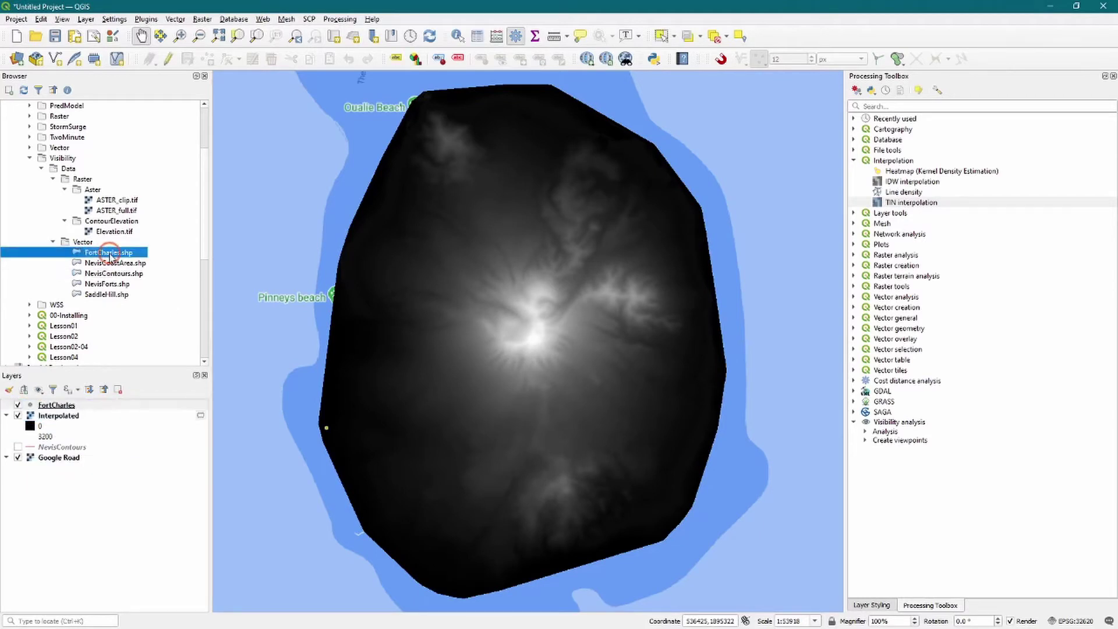
left_click(17, 415)
left_click(316, 419)
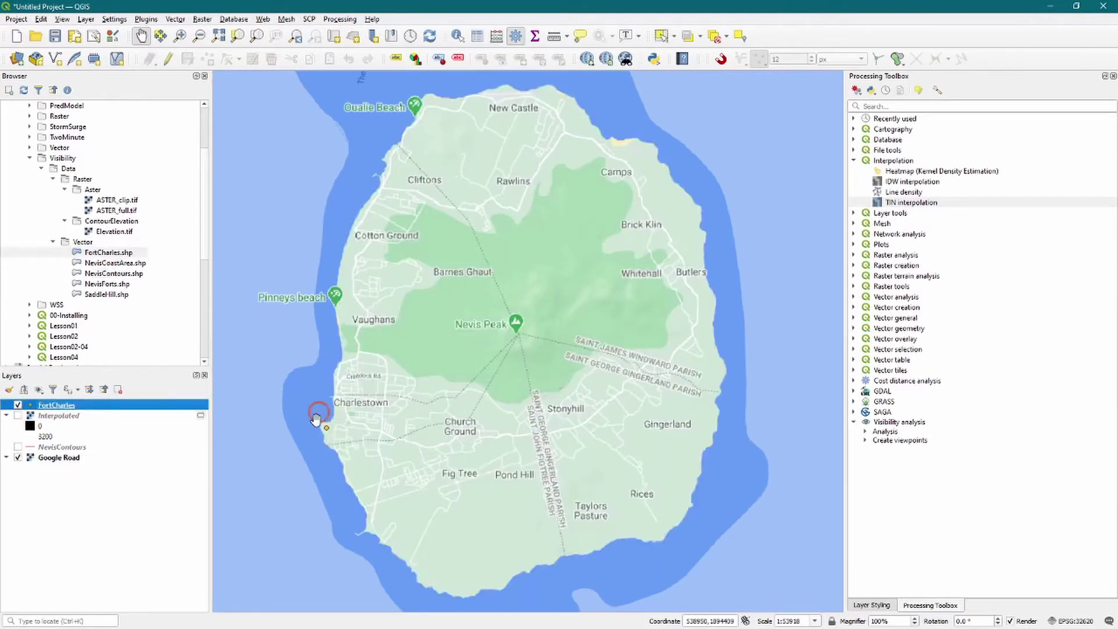
scroll(316, 420, "up", 3)
mouse_move(309, 429)
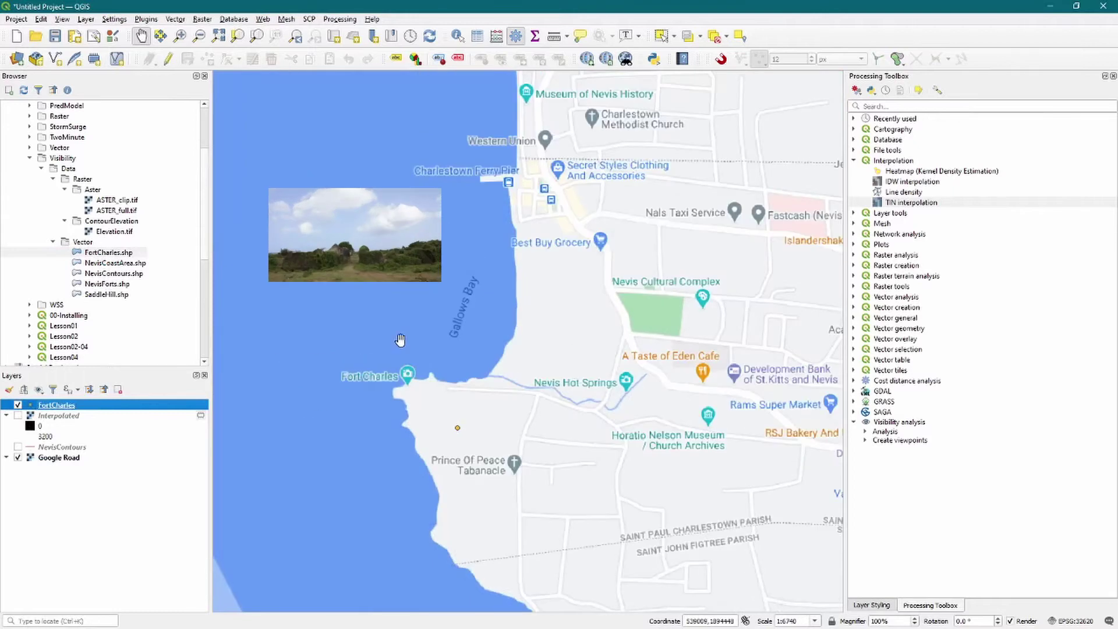
scroll(421, 431, "down", 2)
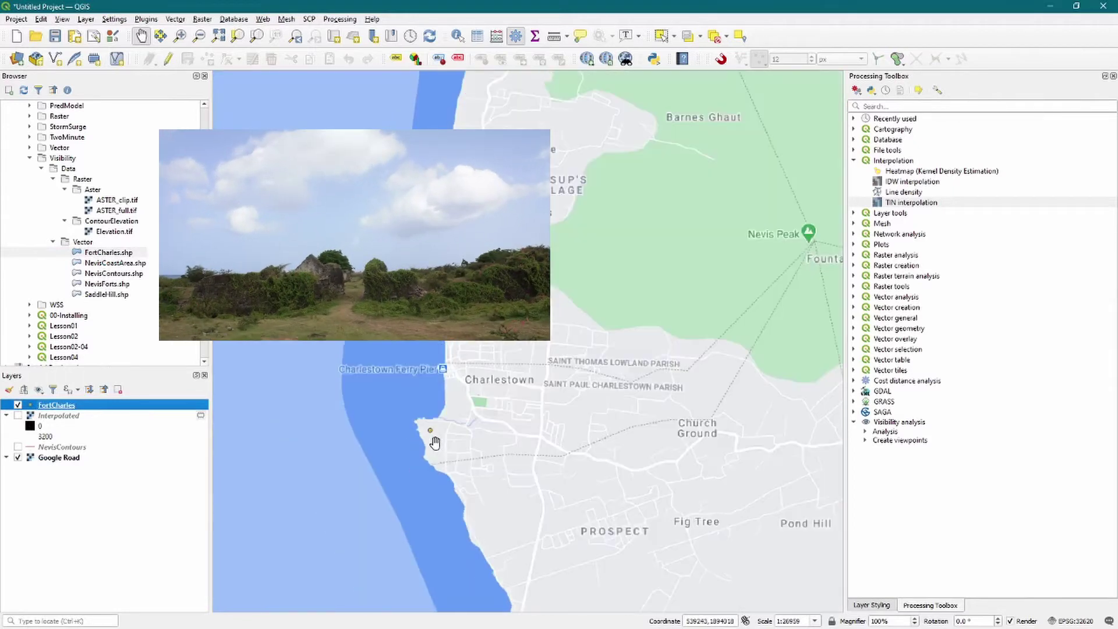
scroll(310, 419, "down", 1)
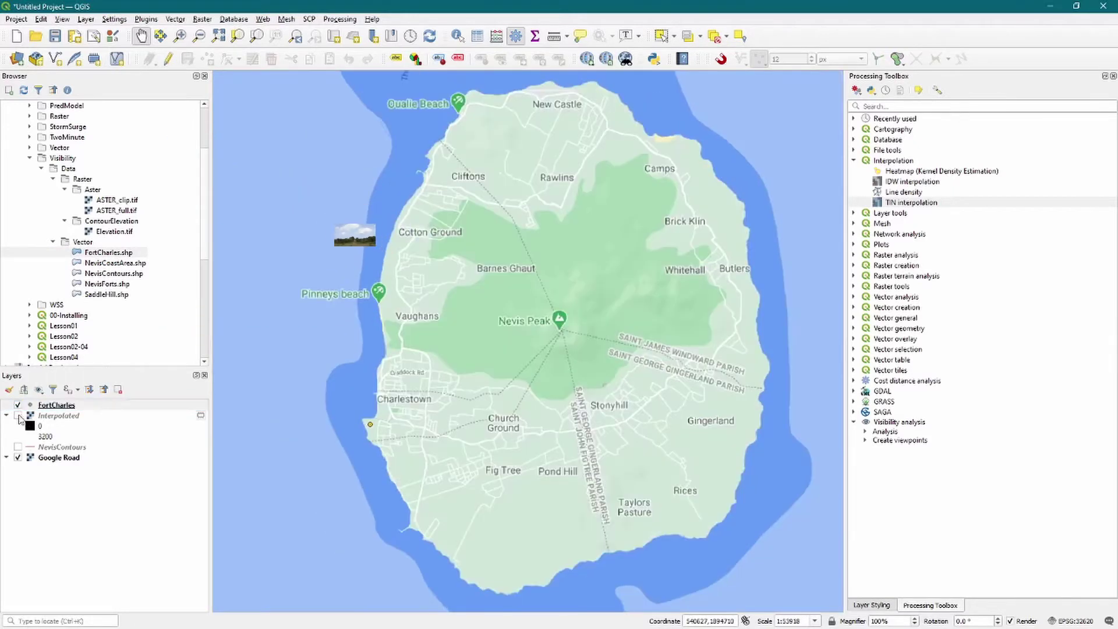
left_click(18, 416)
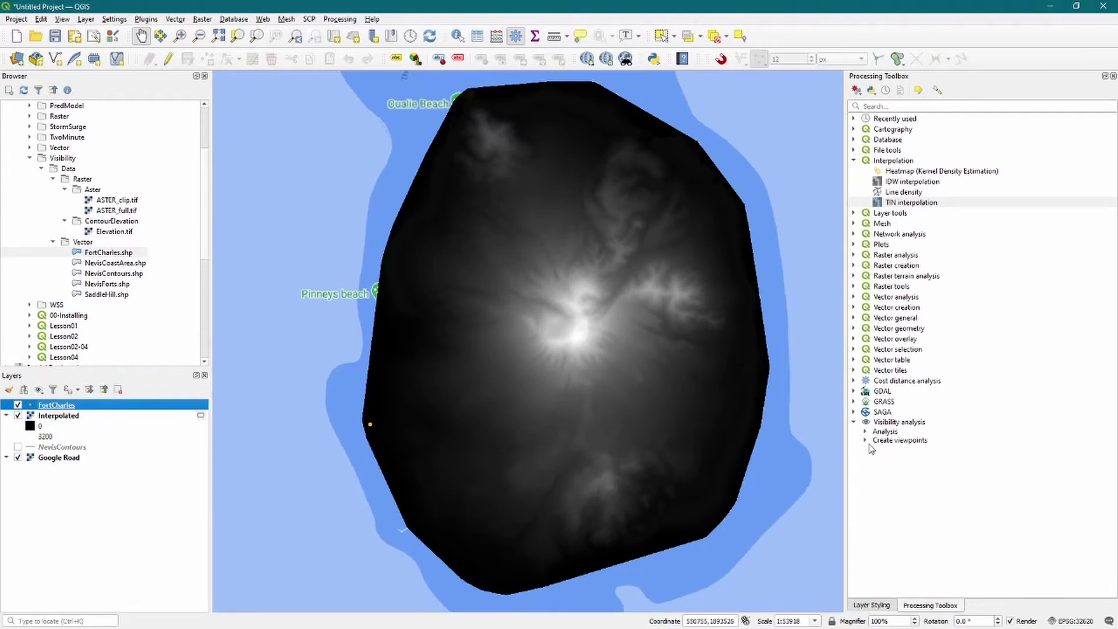
Open the Create viewpoints tool for the FortCharles layer and choose Interpolated as the digital elevation model.
left_click(866, 441)
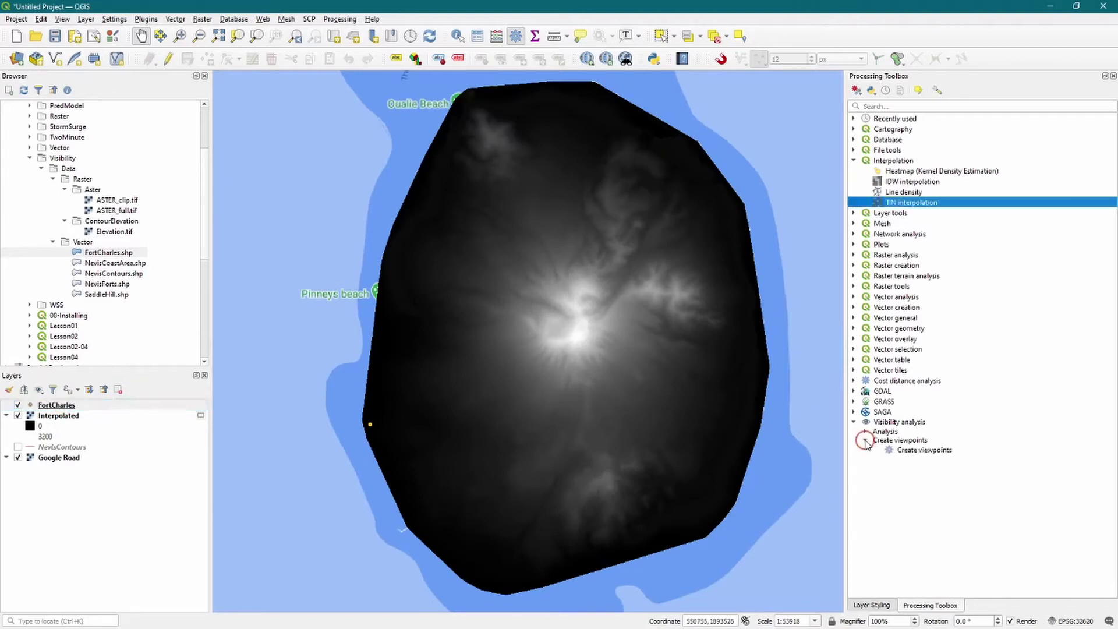
double_click(922, 452)
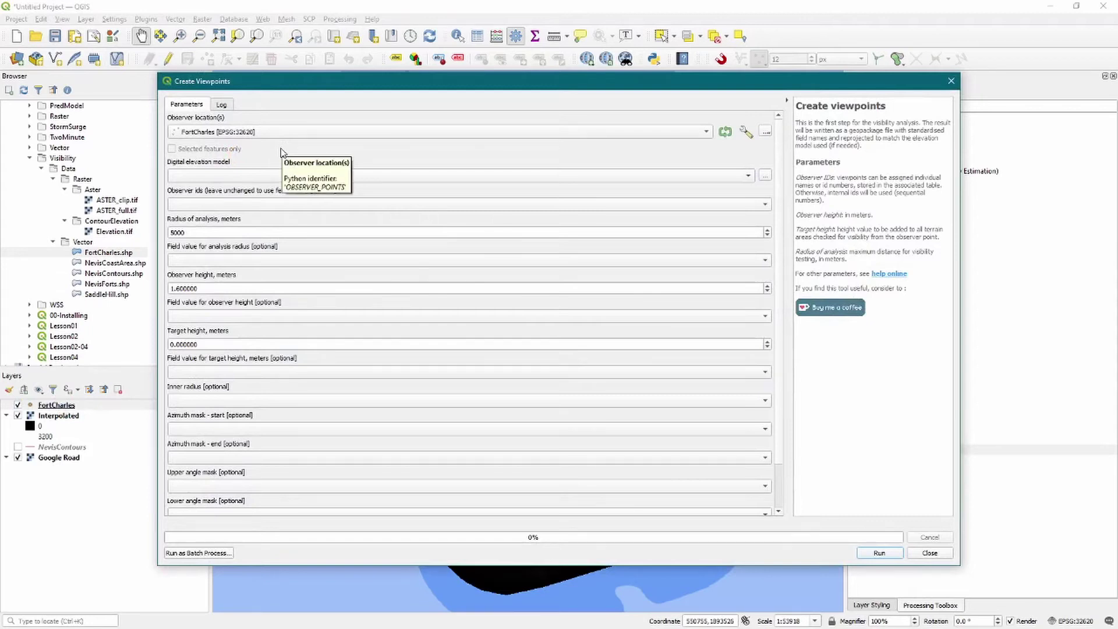
left_click(268, 175)
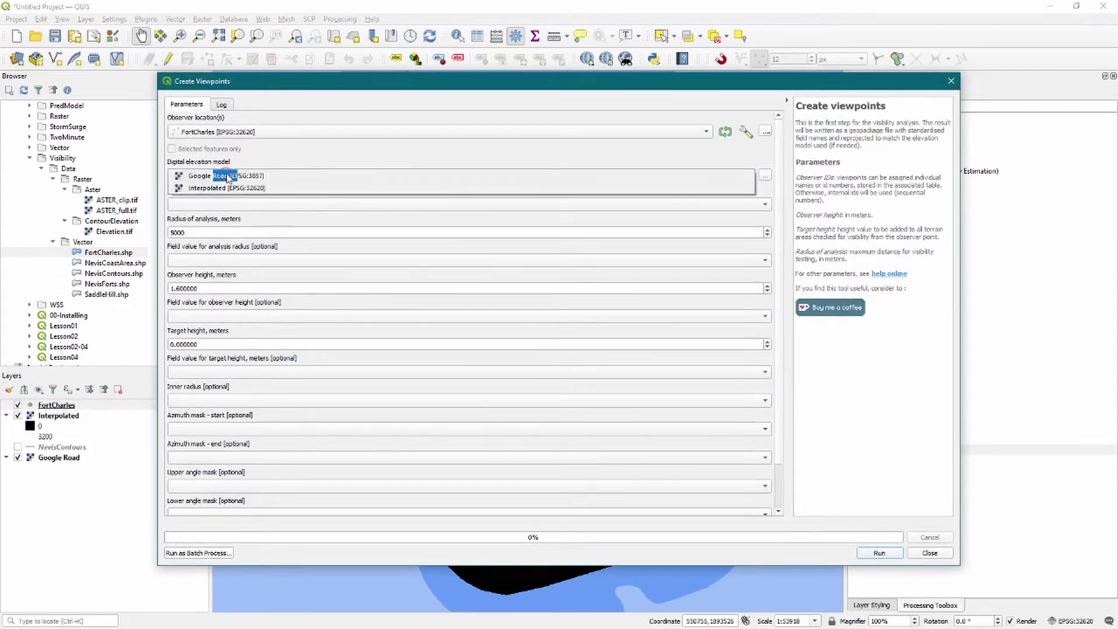
left_click(278, 188)
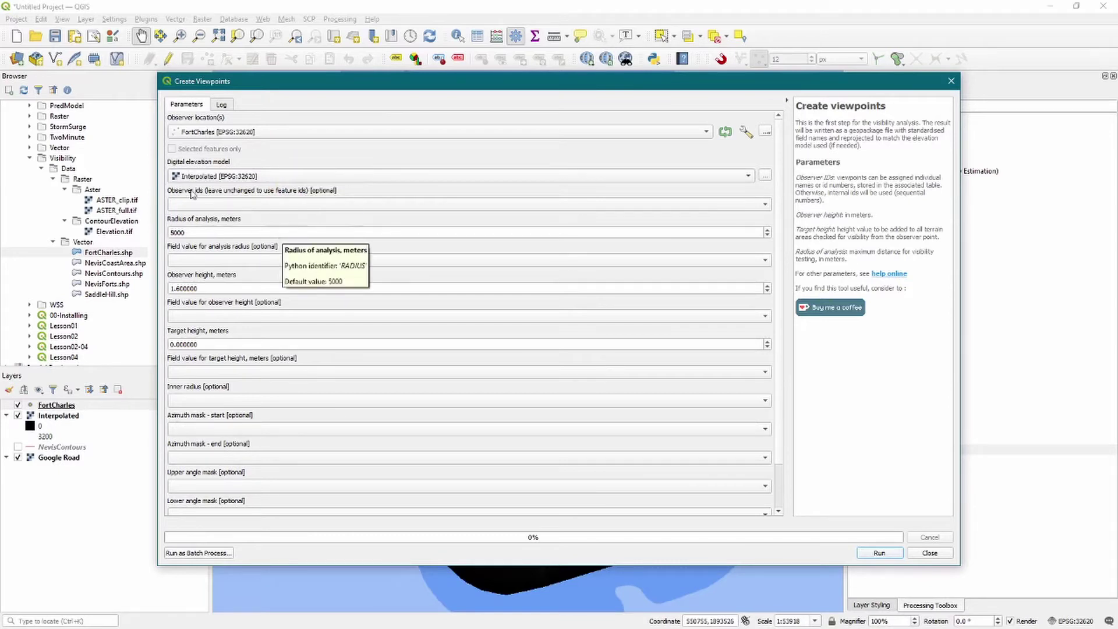
Set the analysis radius to 10000 m and observer height to 5 m, run Create viewpoints, and close the tool.
double_click(201, 234)
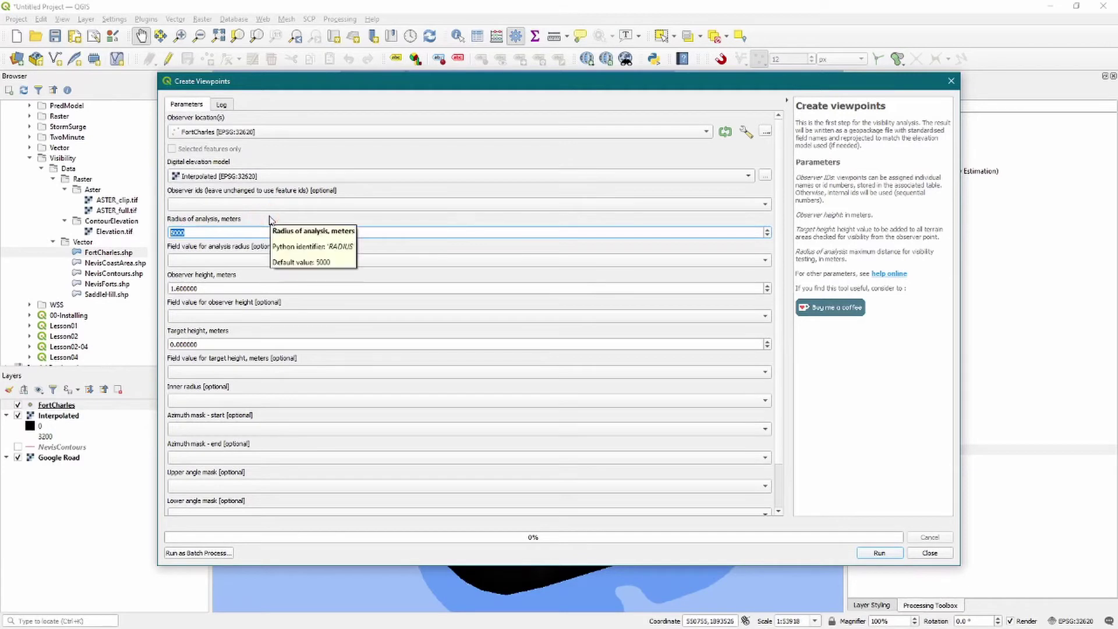
type("1")
double_click(207, 288)
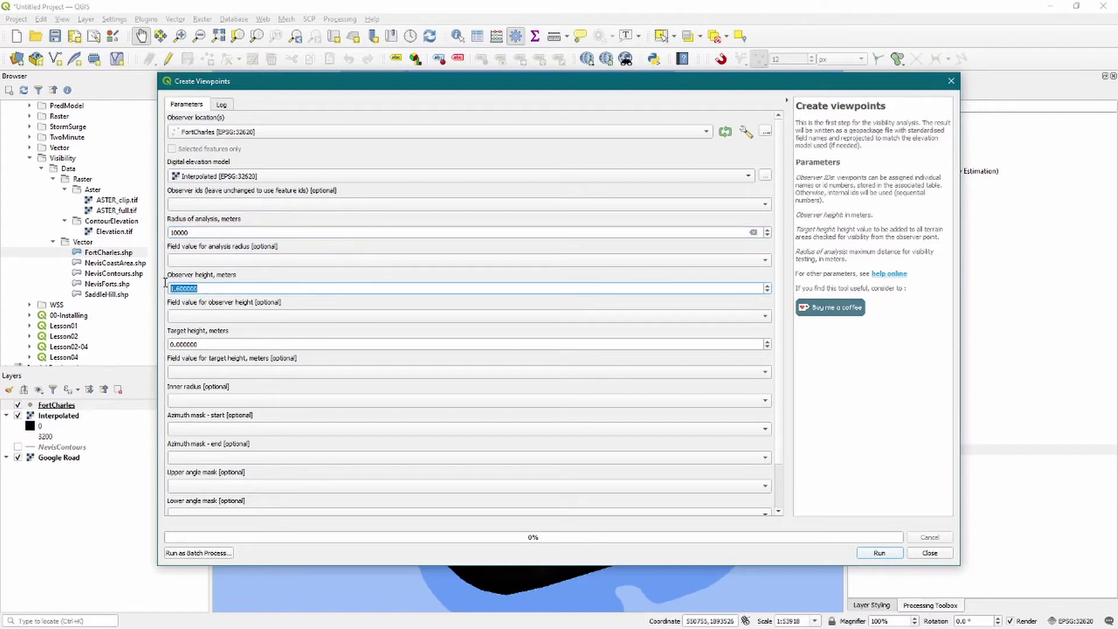
type("5")
left_click(221, 345)
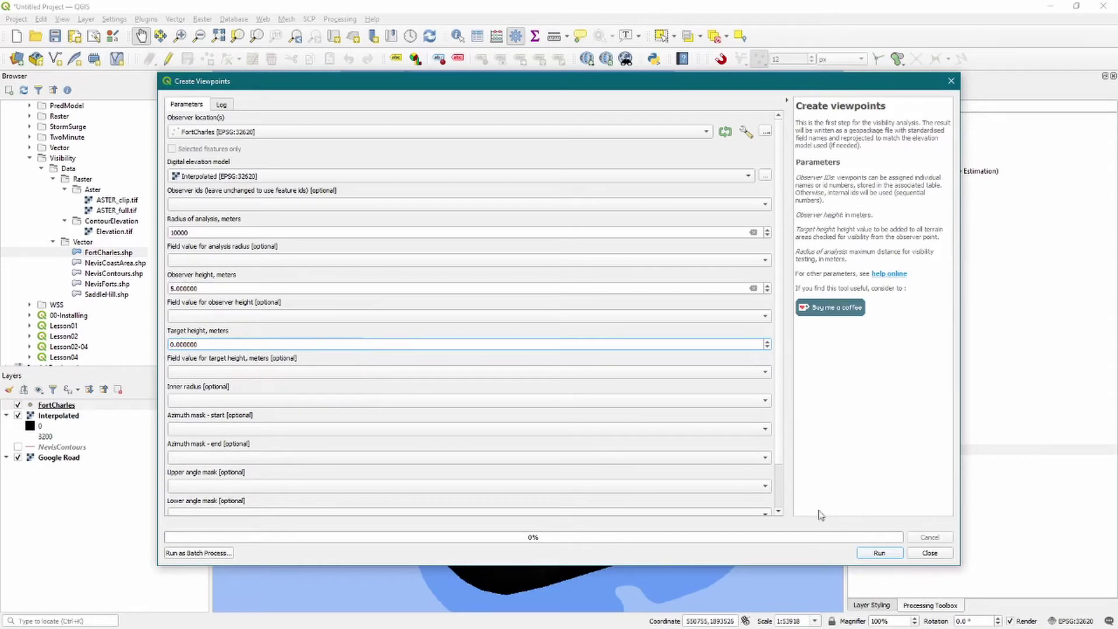
left_click(881, 554)
left_click(932, 554)
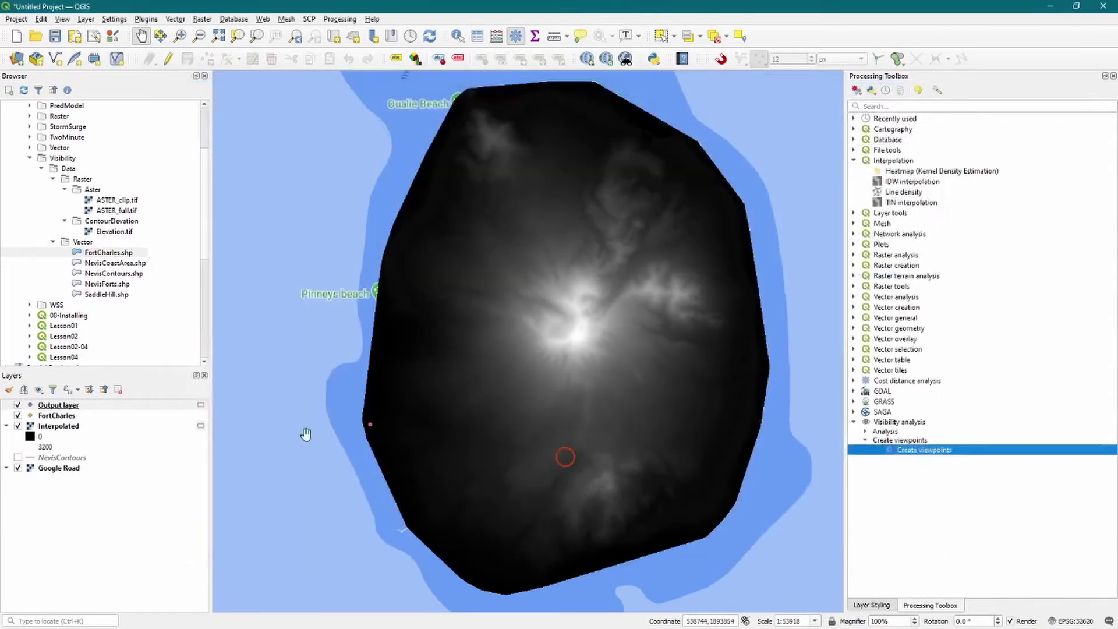
Hide the FortCharles layer and rename the new viewpoint output layer as Observer Point.
left_click(18, 416)
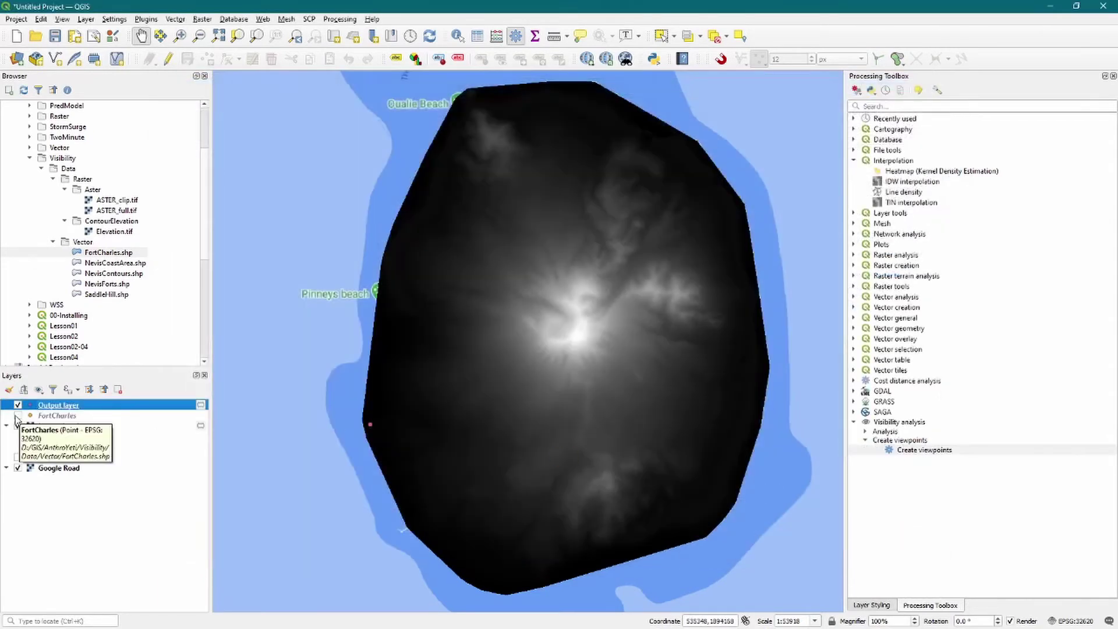
left_click(66, 406)
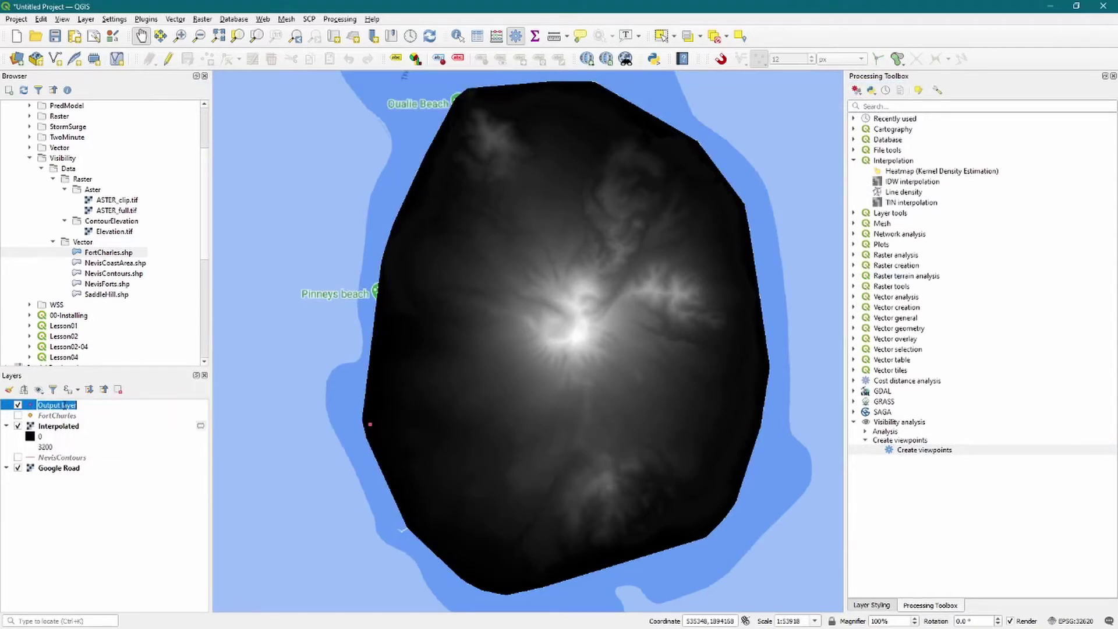
type("Observer Point")
key("Return")
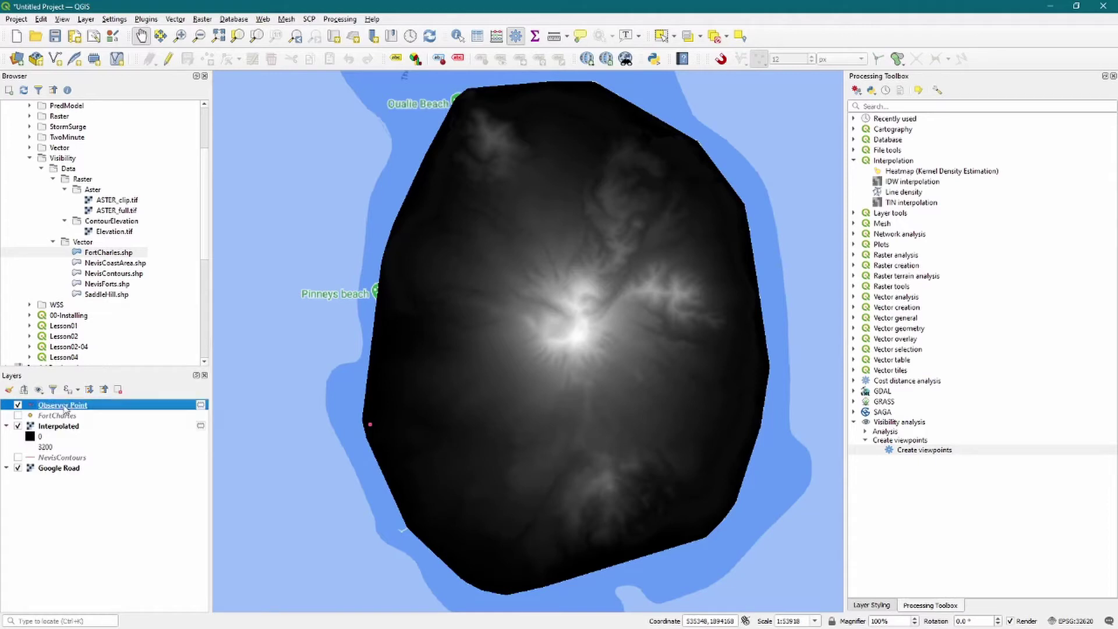
Set up a binary Viewshed analysis from Observer Point using the Interpolated elevation model, taking Earth curvature into account.
left_click(866, 432)
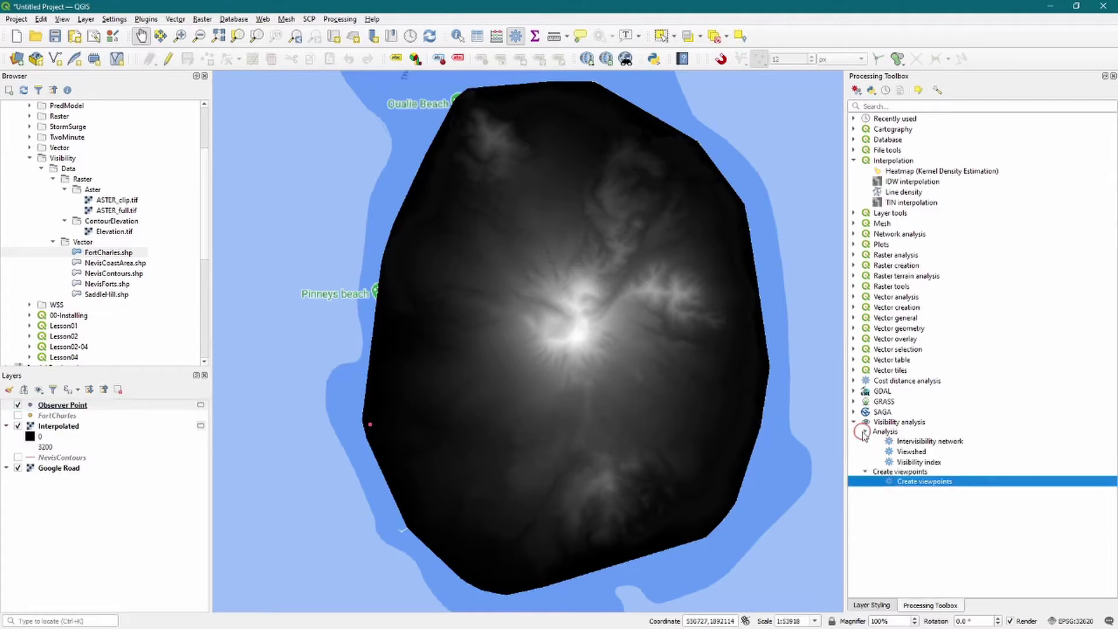
left_click(912, 451)
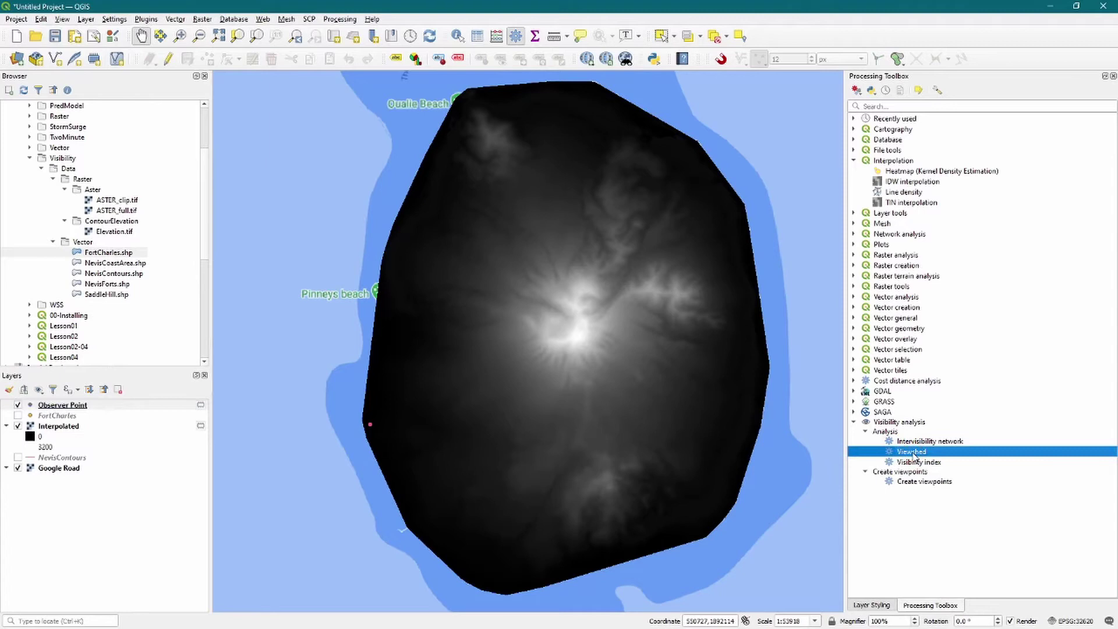
double_click(913, 453)
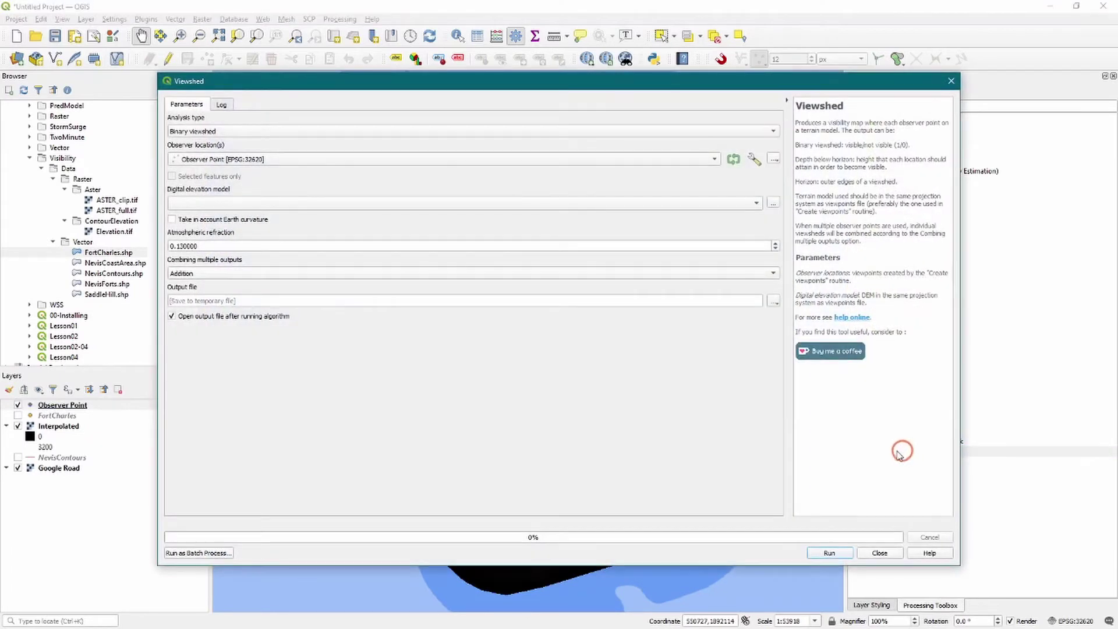
left_click(187, 134)
left_click(244, 132)
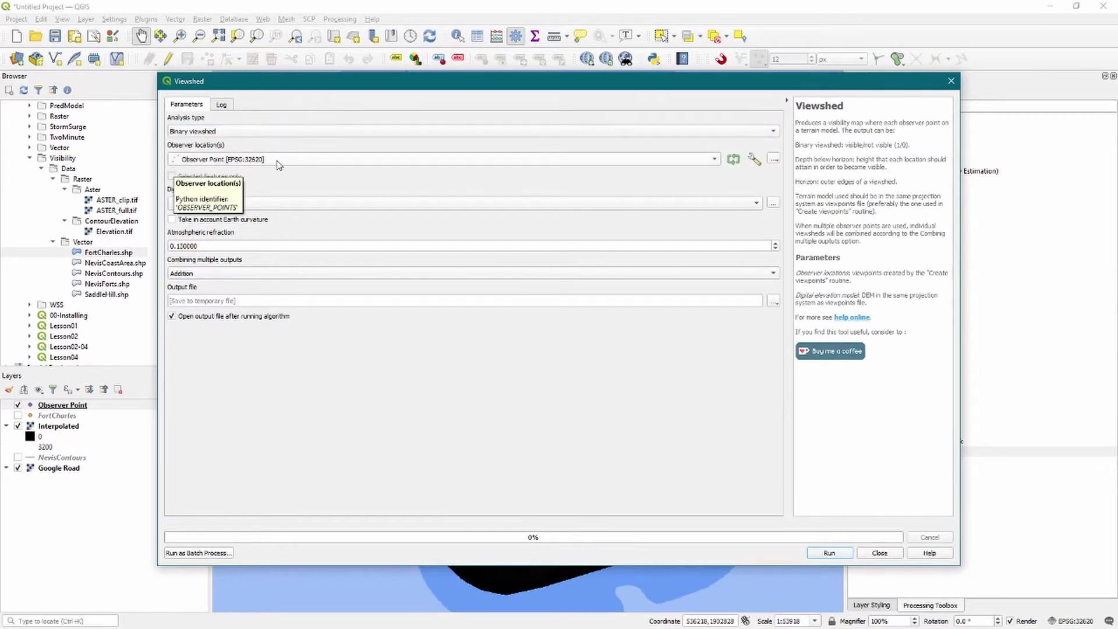
left_click(295, 204)
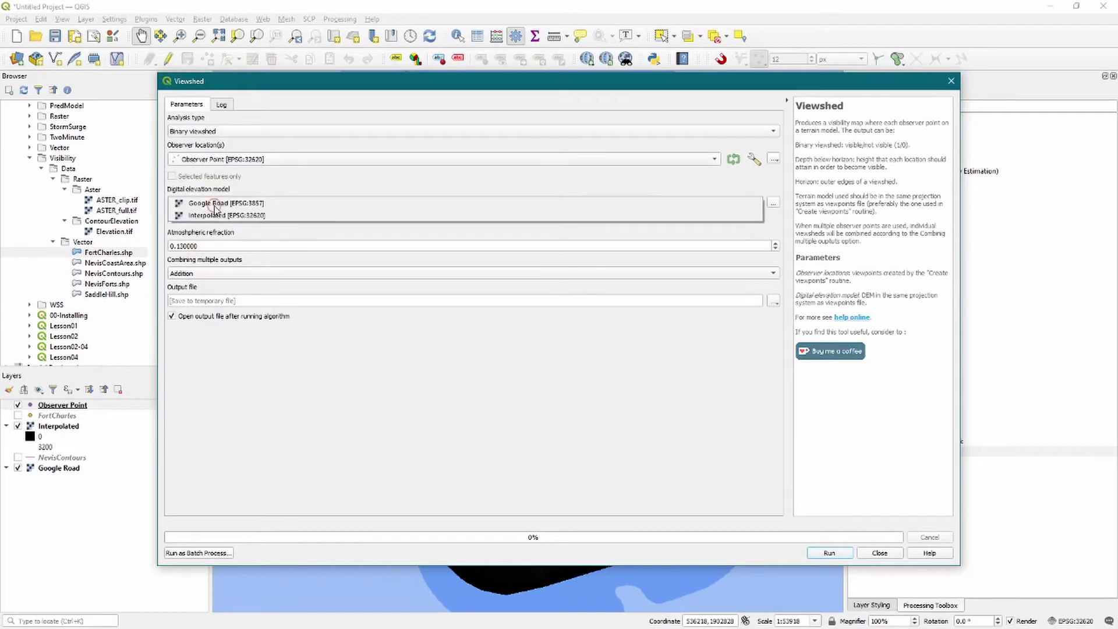
left_click(296, 214)
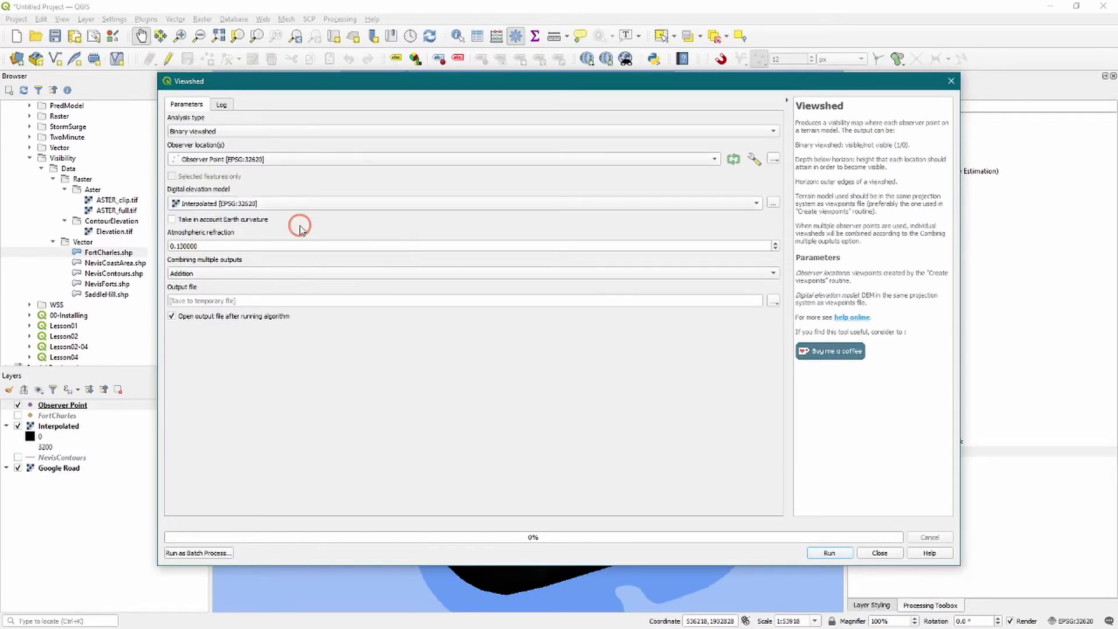
left_click(225, 220)
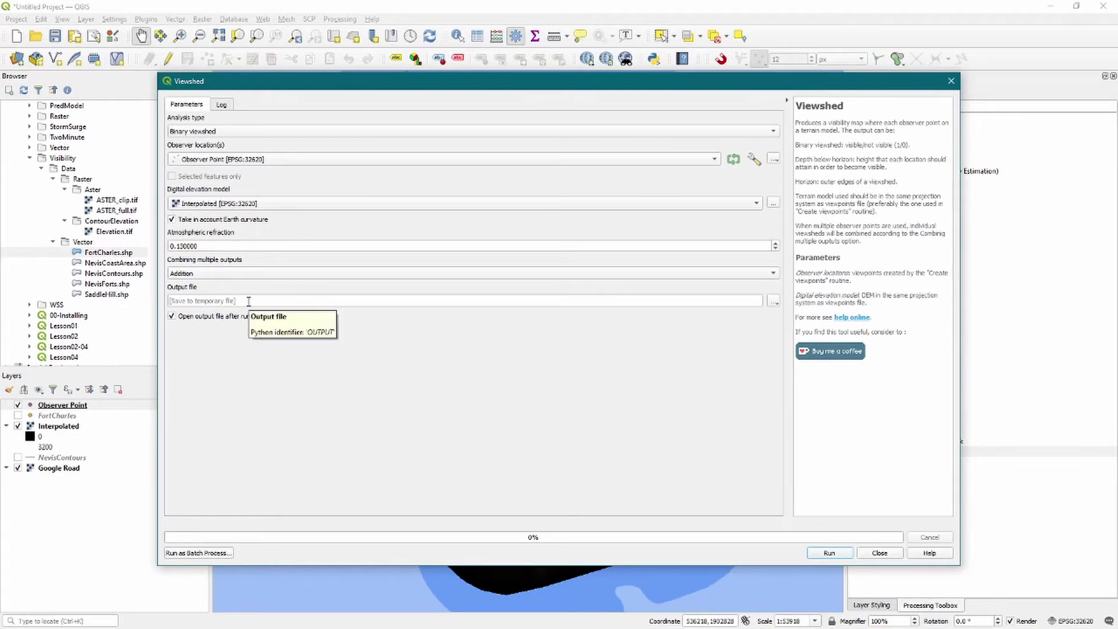
Run the viewshed analysis to a temporary file and close the tool to view the result on the map.
left_click(829, 553)
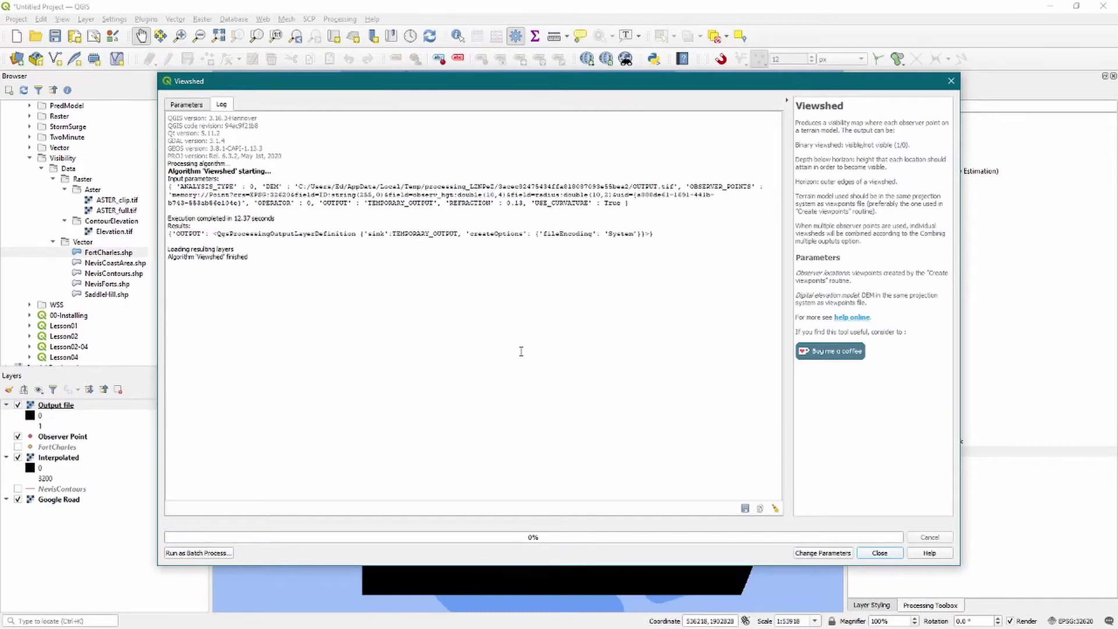
left_click(878, 554)
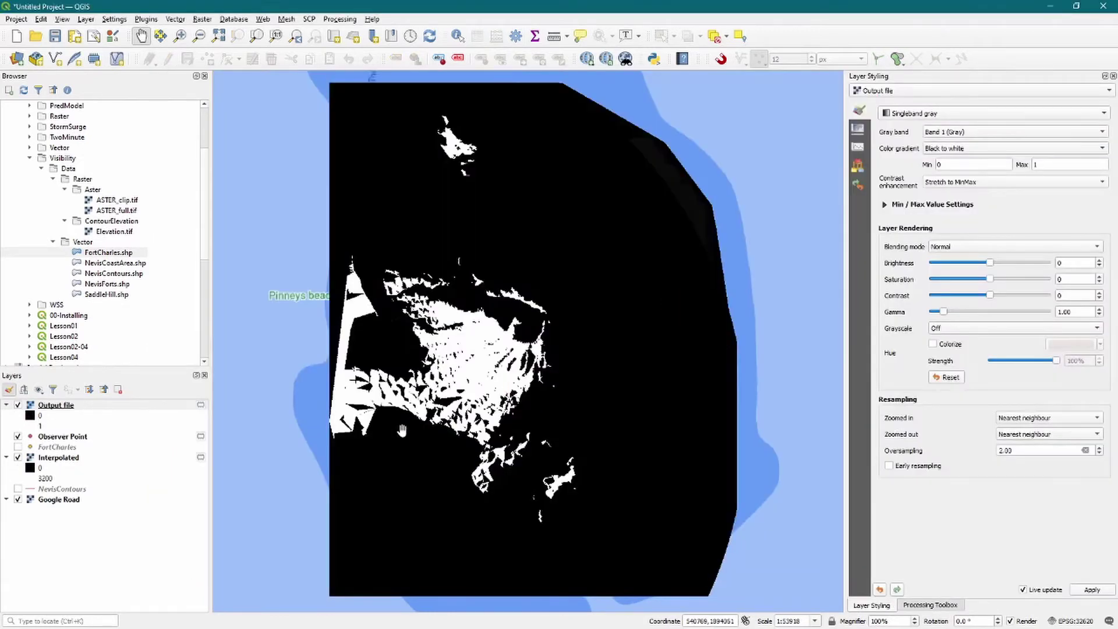
left_click_drag(402, 430, 400, 441)
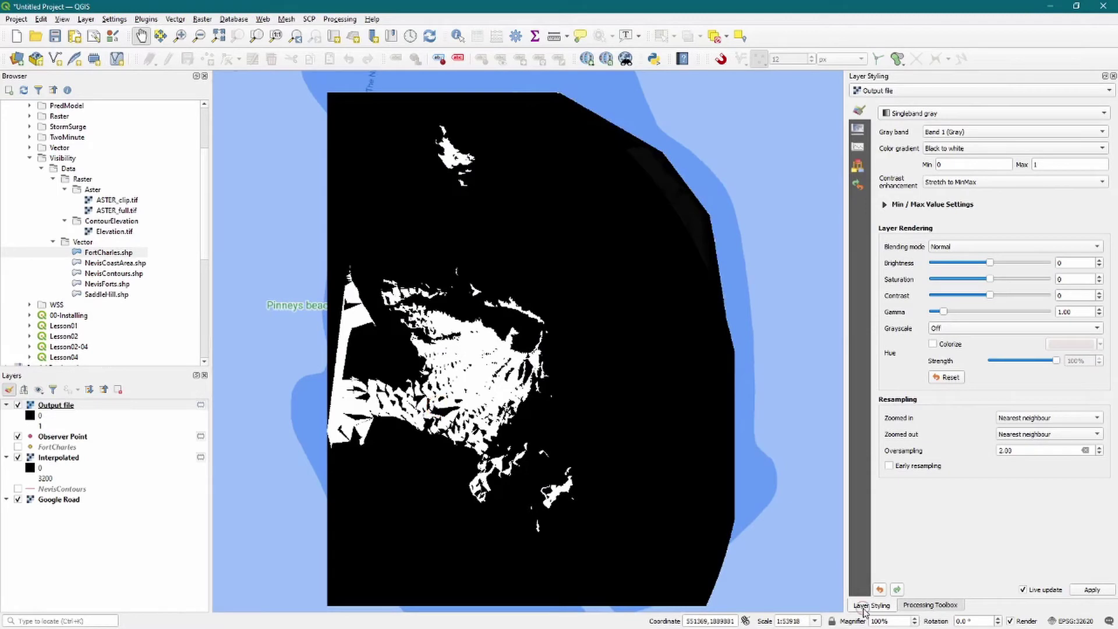
Detach the Layer Styling panel, locate its entry among the available panels, and dock it back with the Processing Toolbox.
left_click_drag(864, 609, 510, 226)
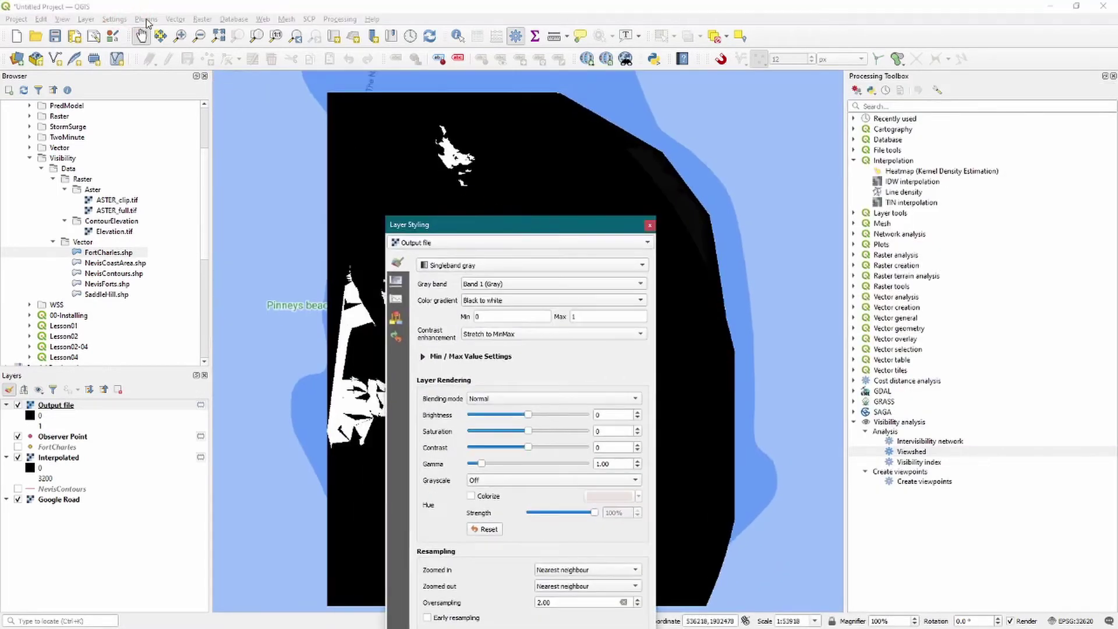
left_click(62, 19)
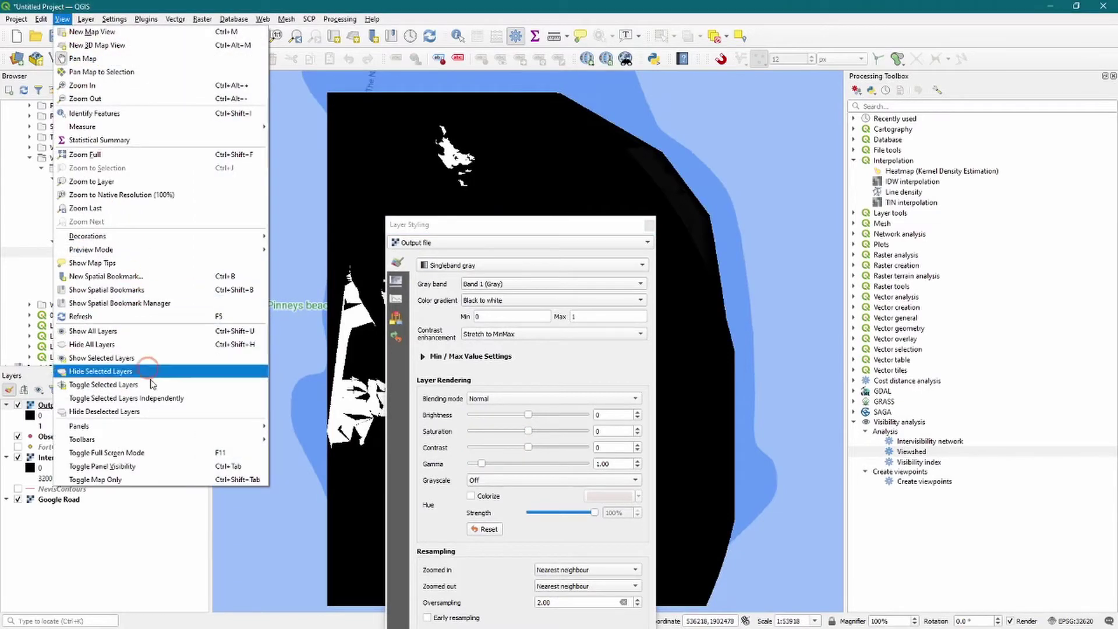
mouse_move(166, 426)
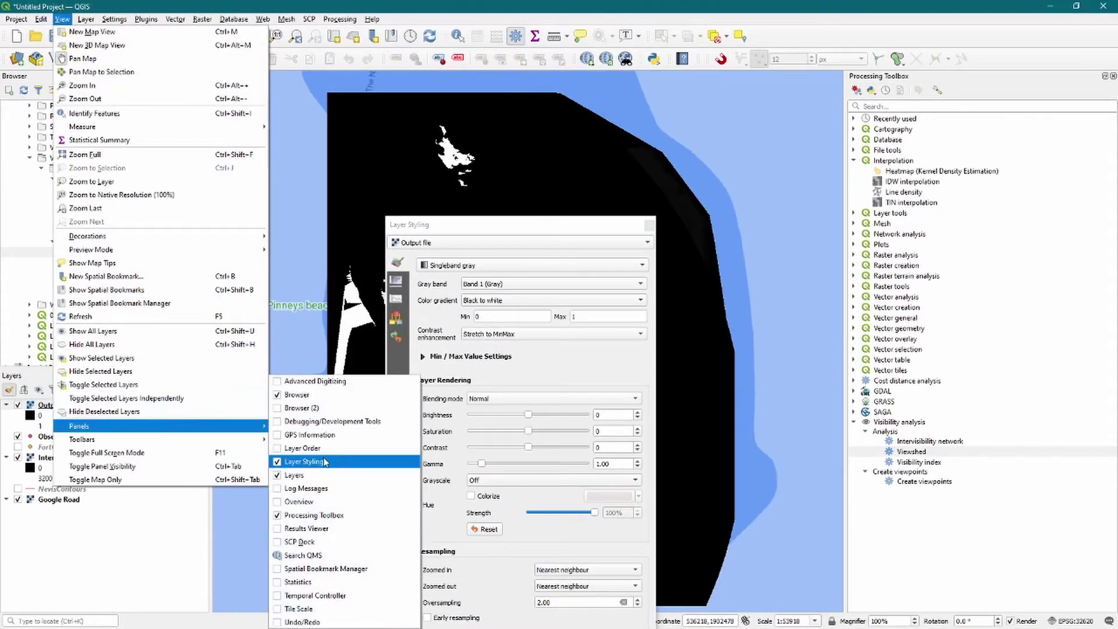
left_click(498, 230)
left_click_drag(506, 225, 1025, 273)
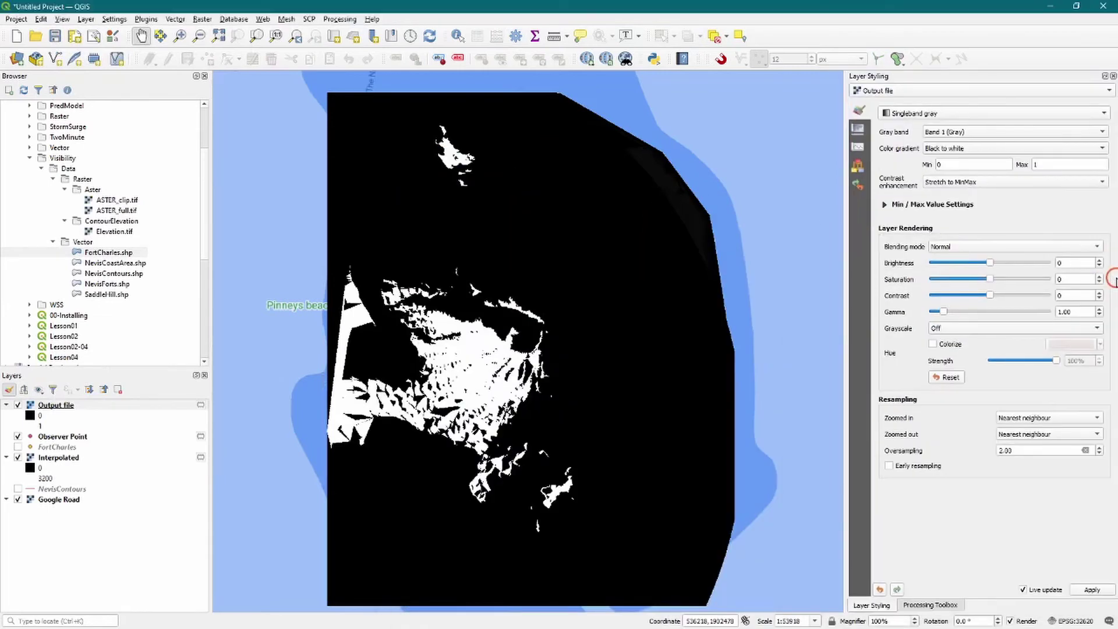
left_click(928, 606)
left_click(876, 606)
Rename the Output file raster layer as Viewshed.
left_click(73, 407)
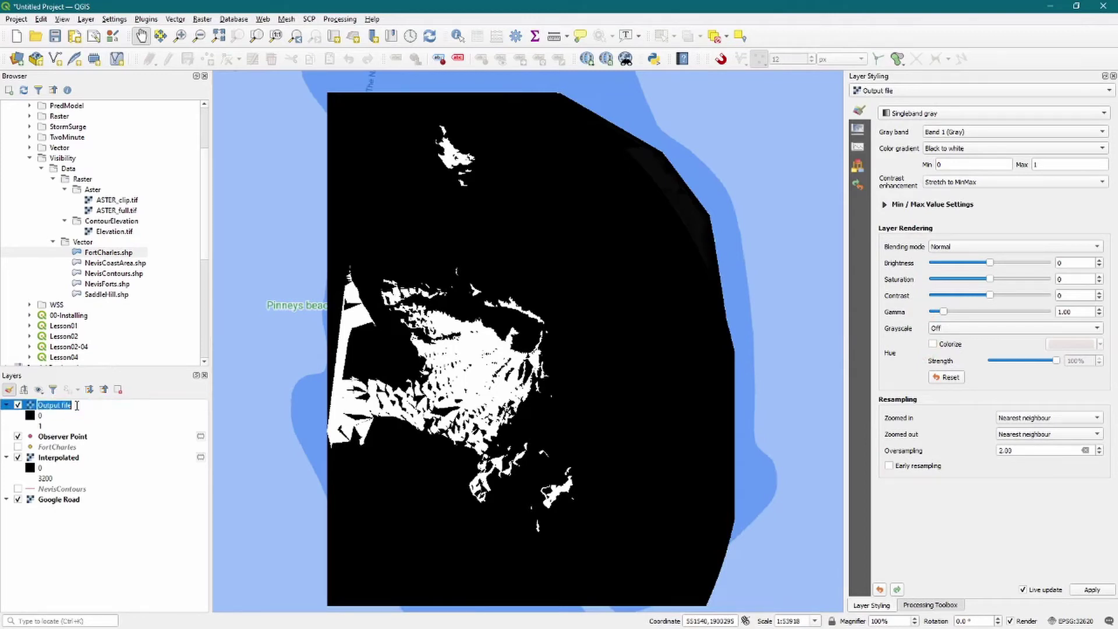
type("Viewshed")
key("Return")
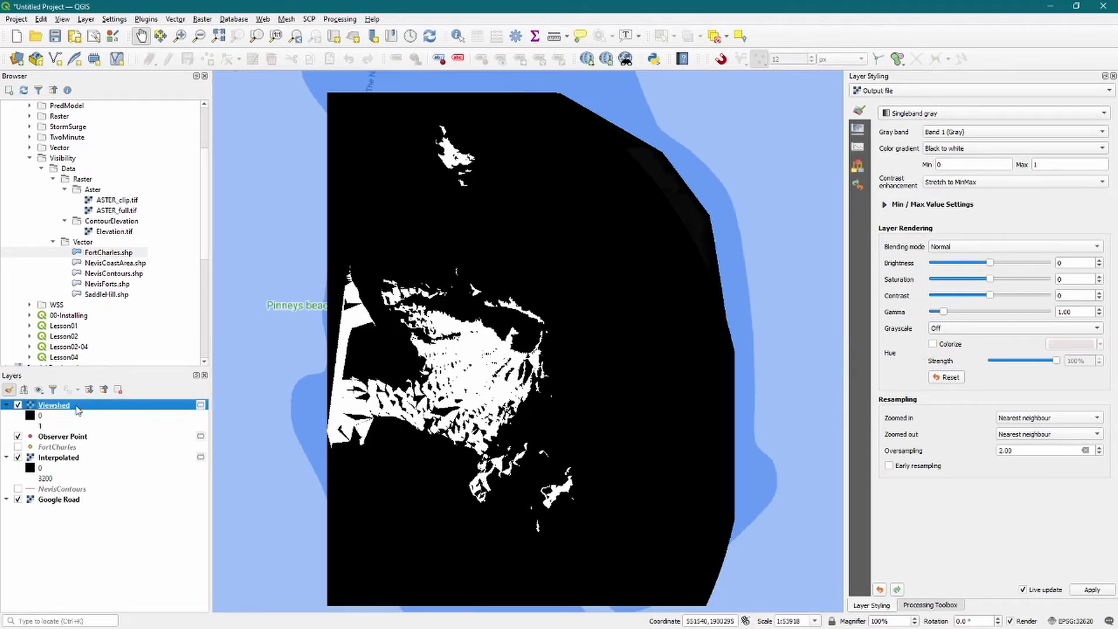
Style the Viewshed raster as singleband pseudocolor in Equal Interval mode with 2 classes.
left_click(930, 116)
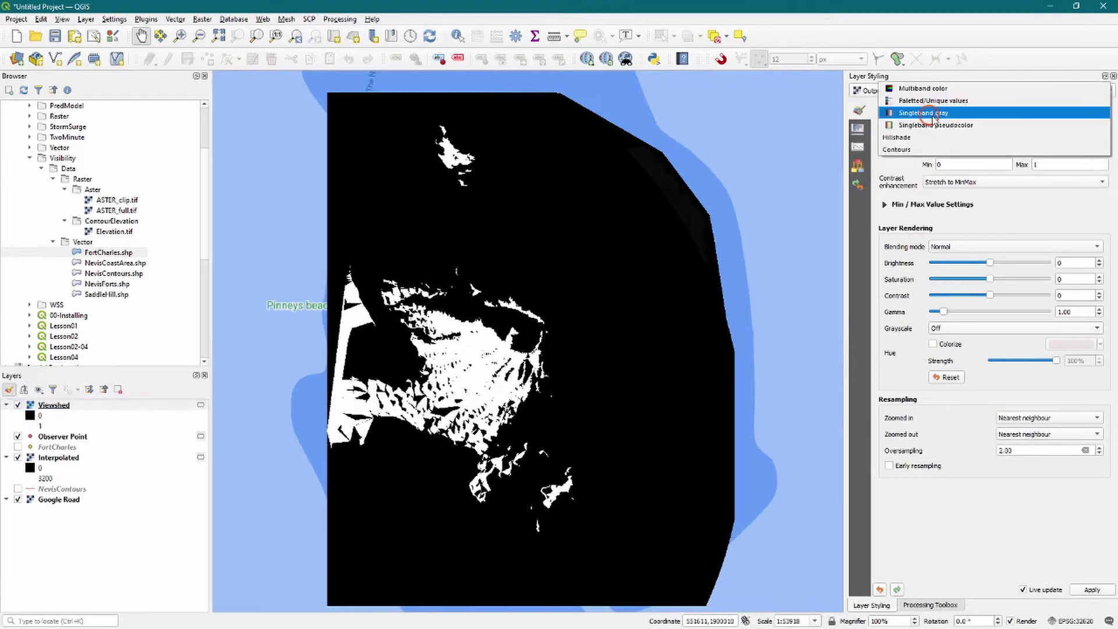
left_click(945, 127)
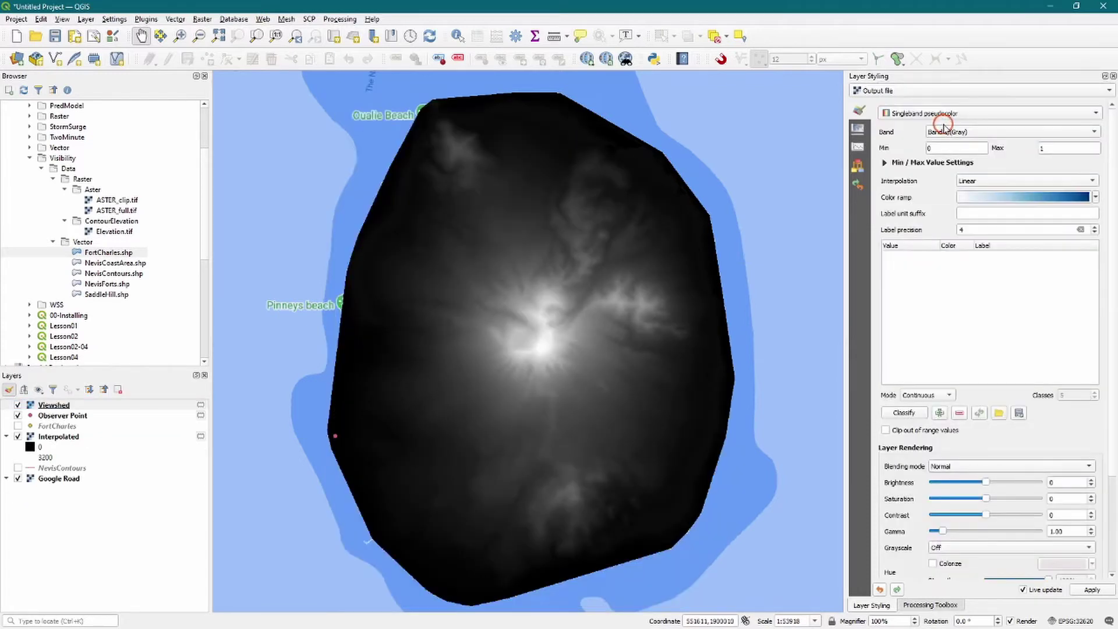
left_click(927, 395)
left_click(933, 409)
left_click(1095, 398)
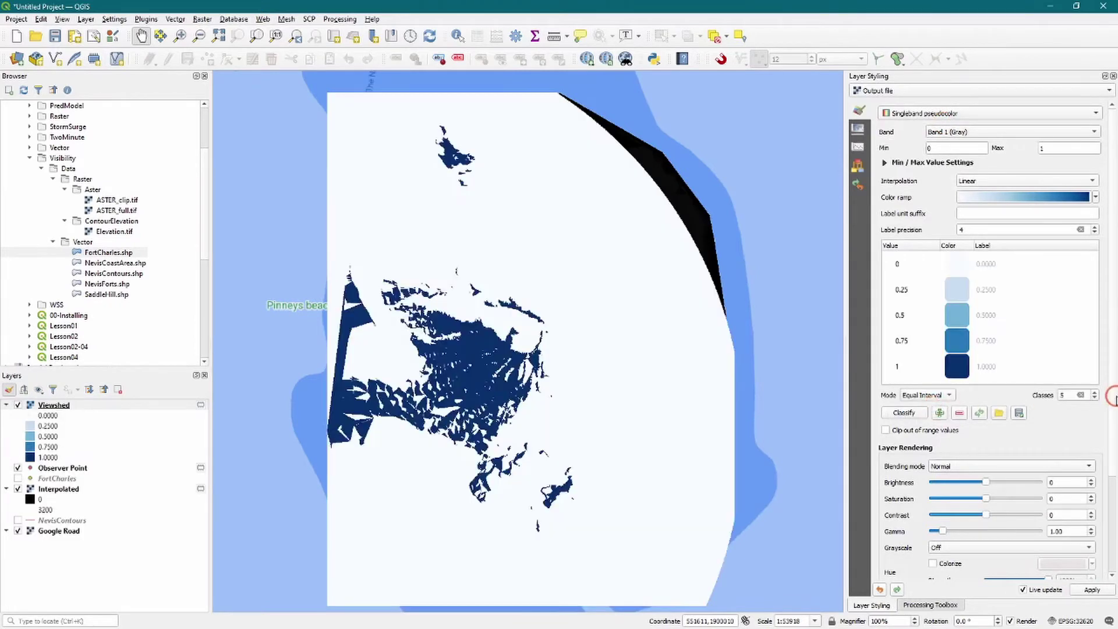
left_click(1095, 399)
left_click(1095, 401)
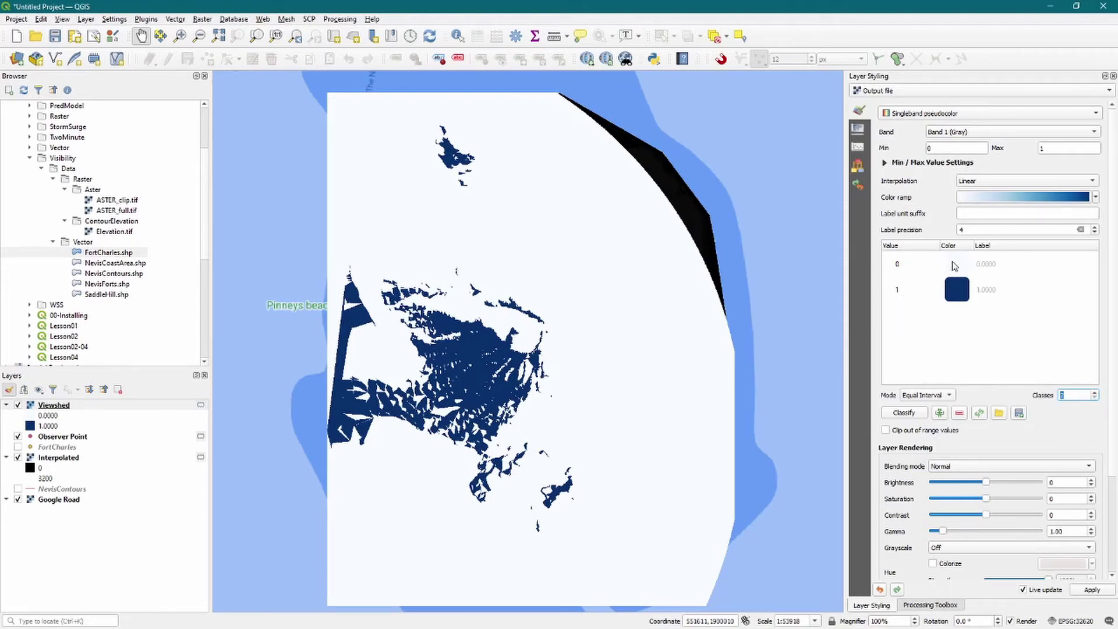
Set the color opacity of the Viewshed raster's 0 class to 0%.
right_click(954, 264)
left_click(990, 281)
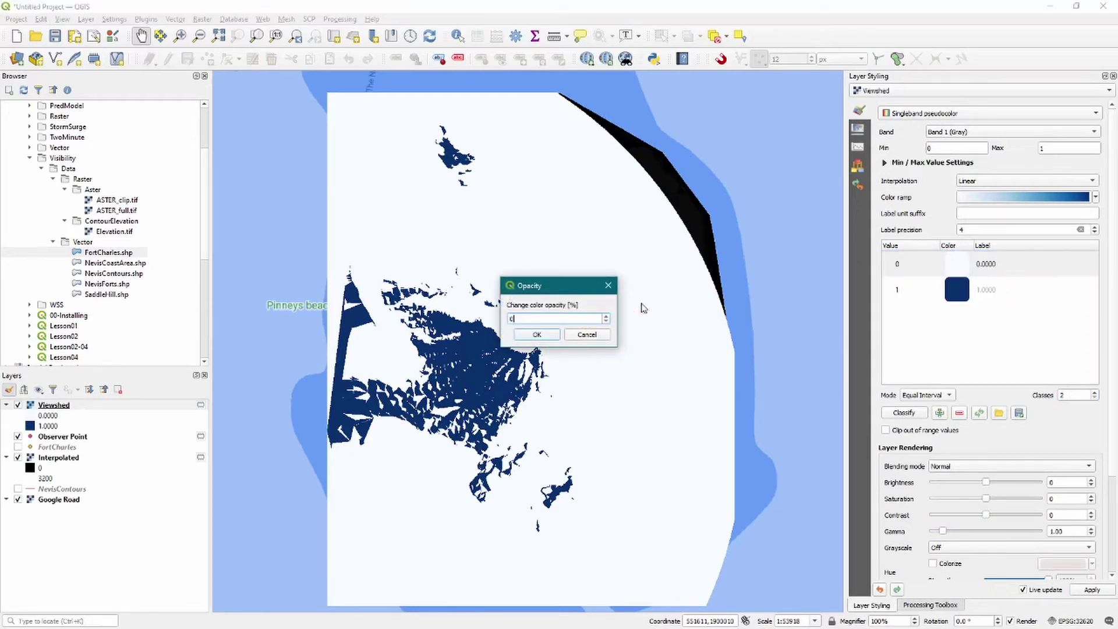
left_click(550, 335)
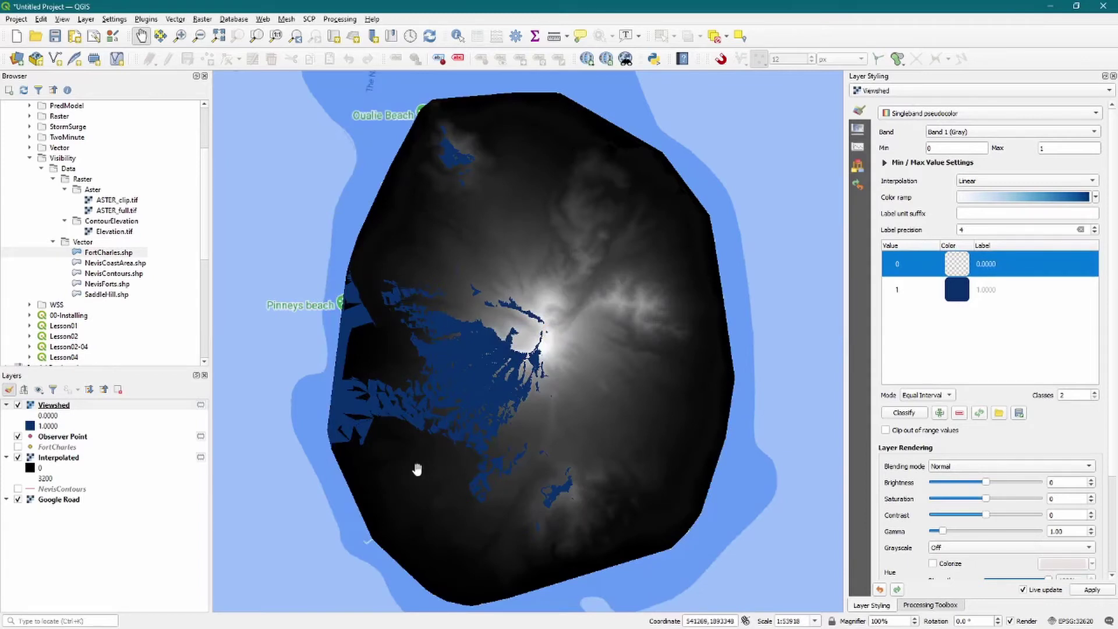
Move the Viewshed layer below Observer Point and hide the Interpolated raster to reveal the basemap.
mouse_move(65, 404)
left_mouse_down()
mouse_move(89, 457)
mouse_move(87, 444)
left_mouse_up()
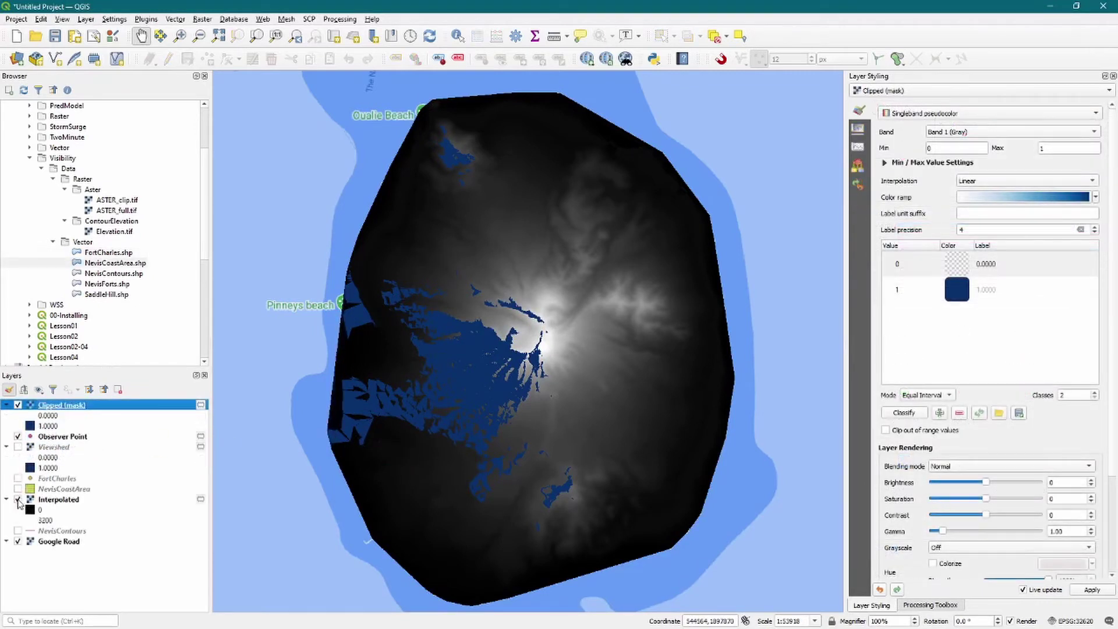
left_click(18, 499)
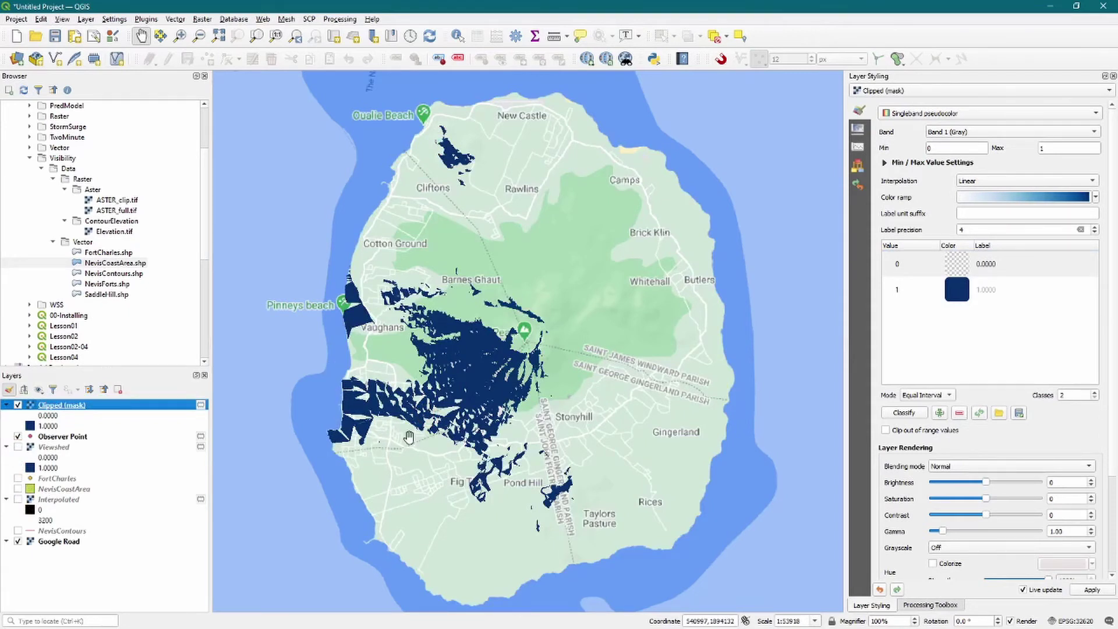
scroll(471, 442, "up", 1)
left_click_drag(379, 318, 482, 388)
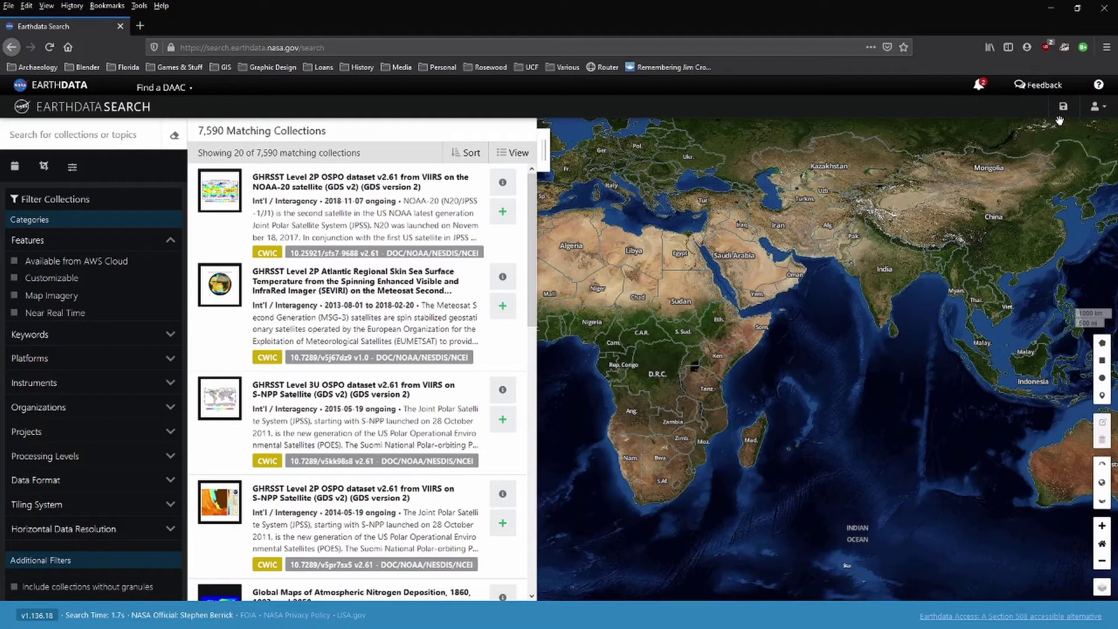
In NASA Earthdata Search, limit the collections spatially with a rectangle drawn around the island of Nevis.
left_click_drag(630, 332, 932, 318)
left_click_drag(645, 257, 766, 303)
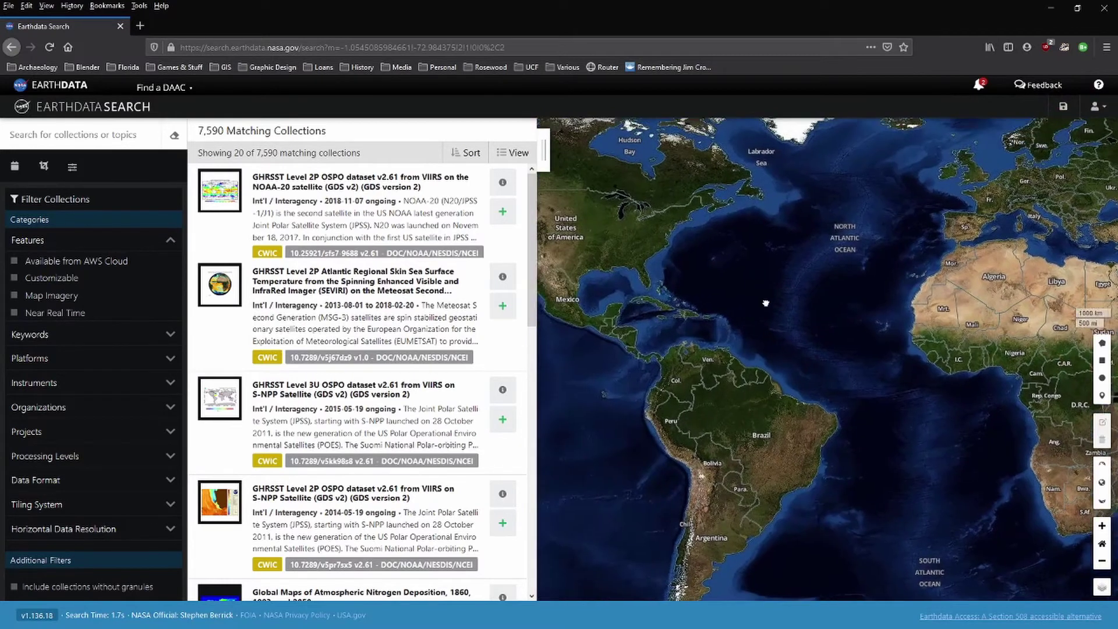
scroll(728, 321, "up", 2)
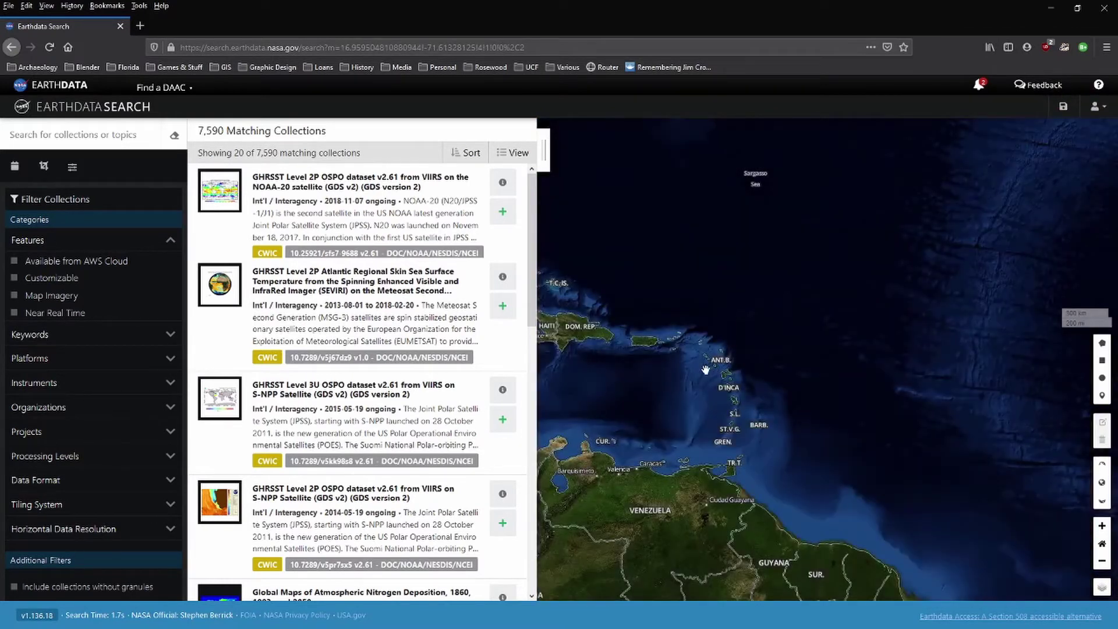
scroll(706, 370, "up", 3)
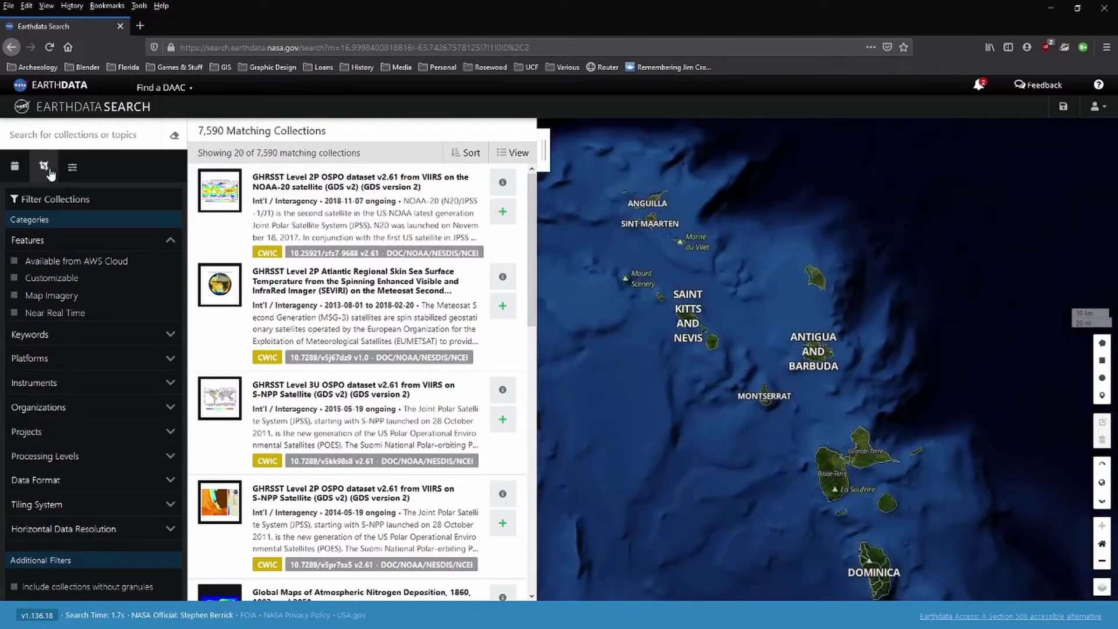
left_click(49, 170)
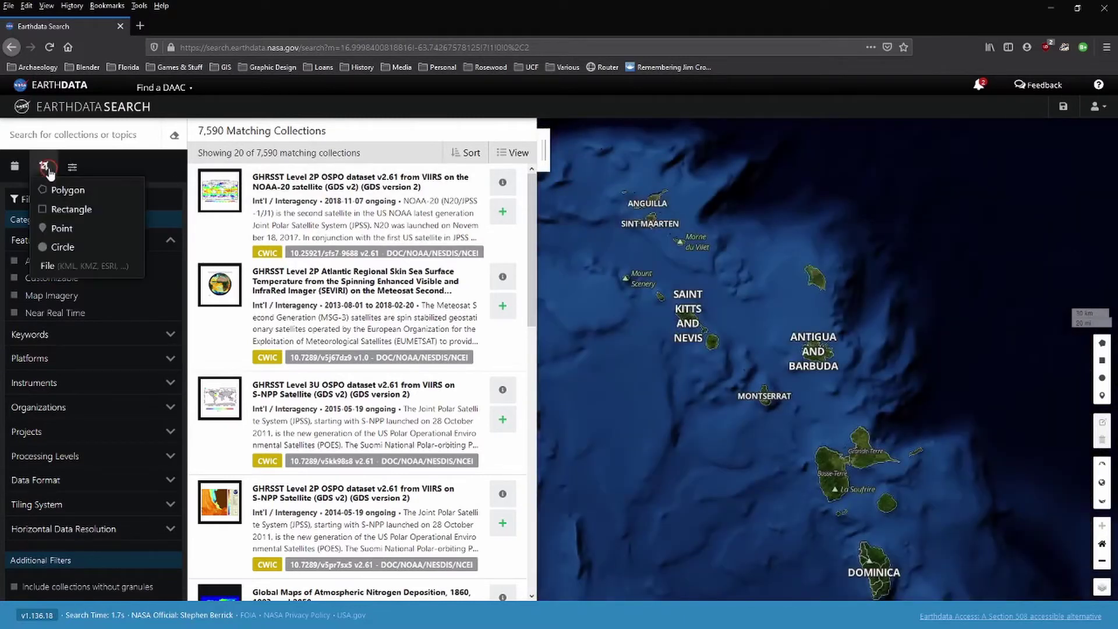
left_click(85, 211)
left_click_drag(694, 328, 729, 364)
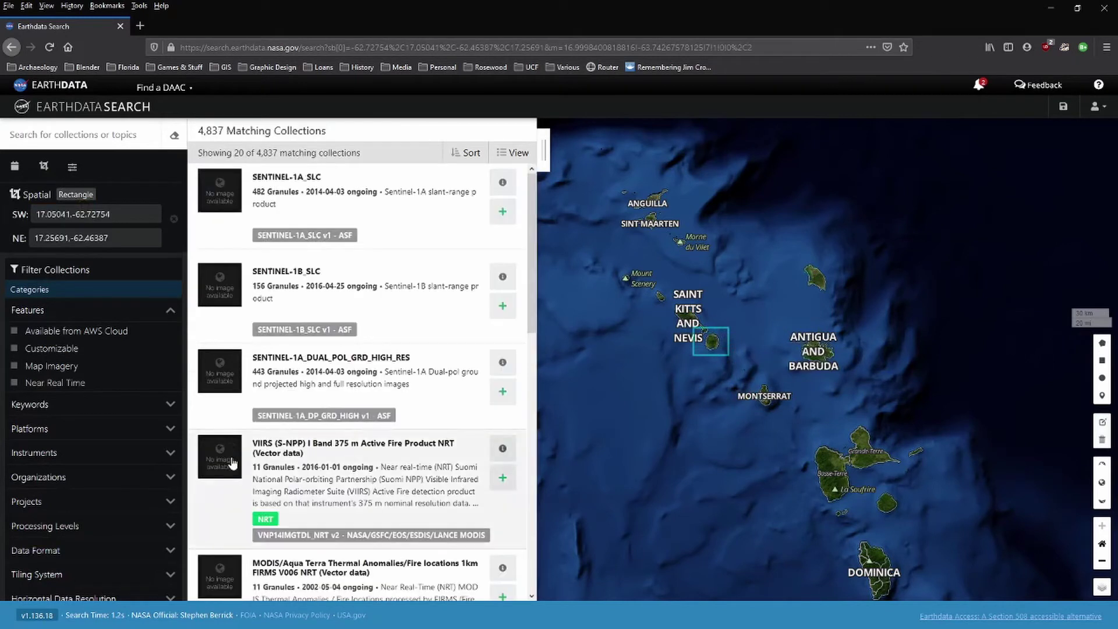
Filter the matching collections by the ASTER instrument.
scroll(169, 356, "down", 2)
left_click(169, 355)
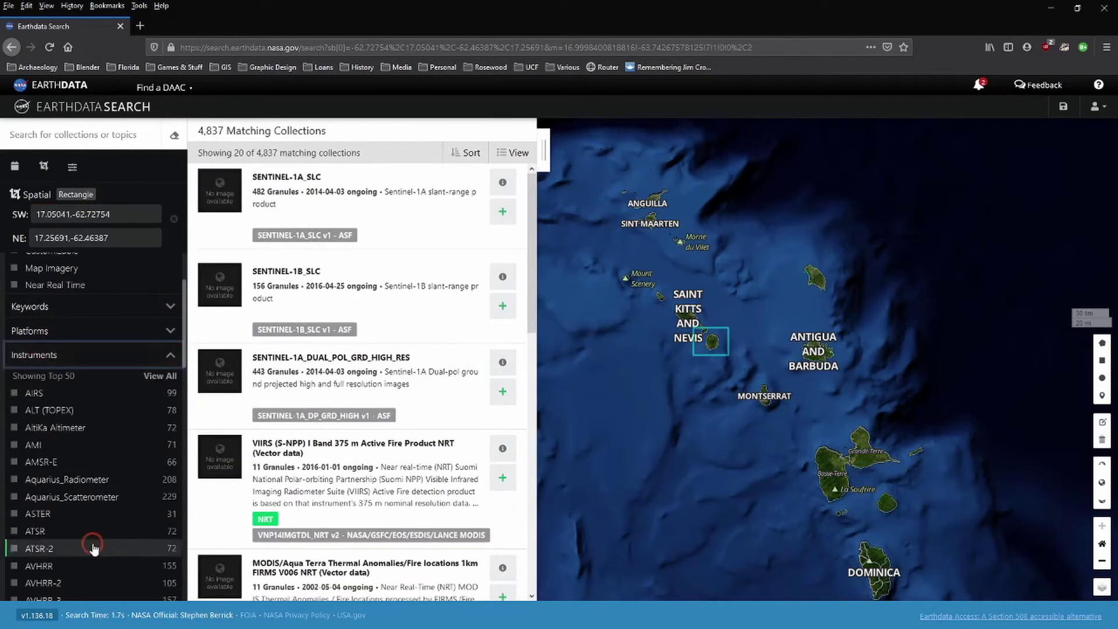
left_click(15, 515)
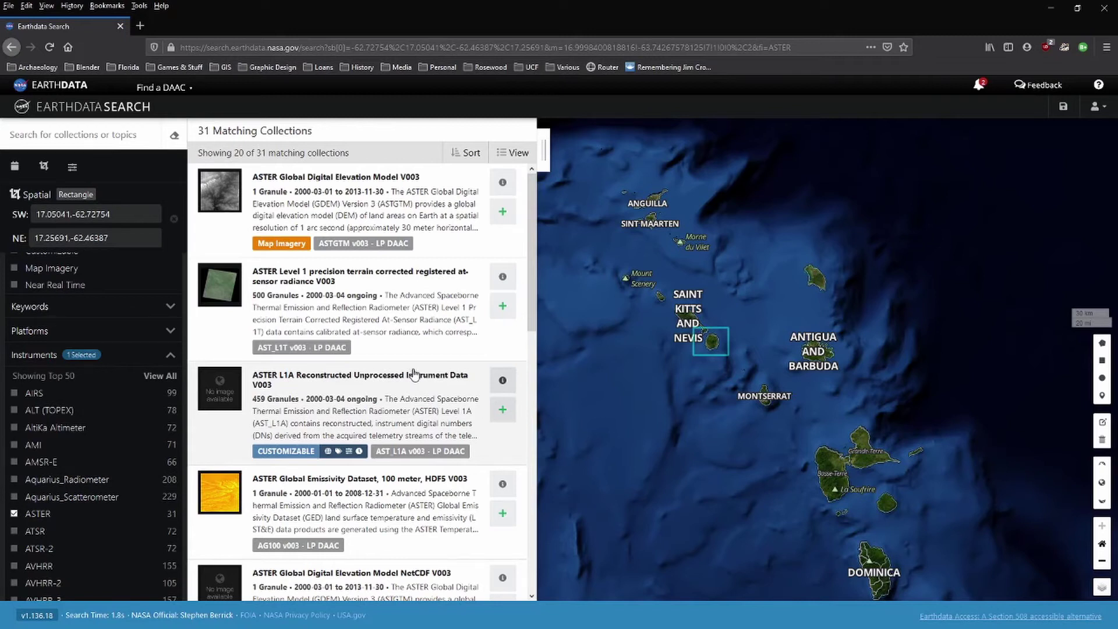
Find "netcdf v003" on the page and open the ASTER Global Digital Elevation Model NetCDF V003 collection.
key("ctrl+f")
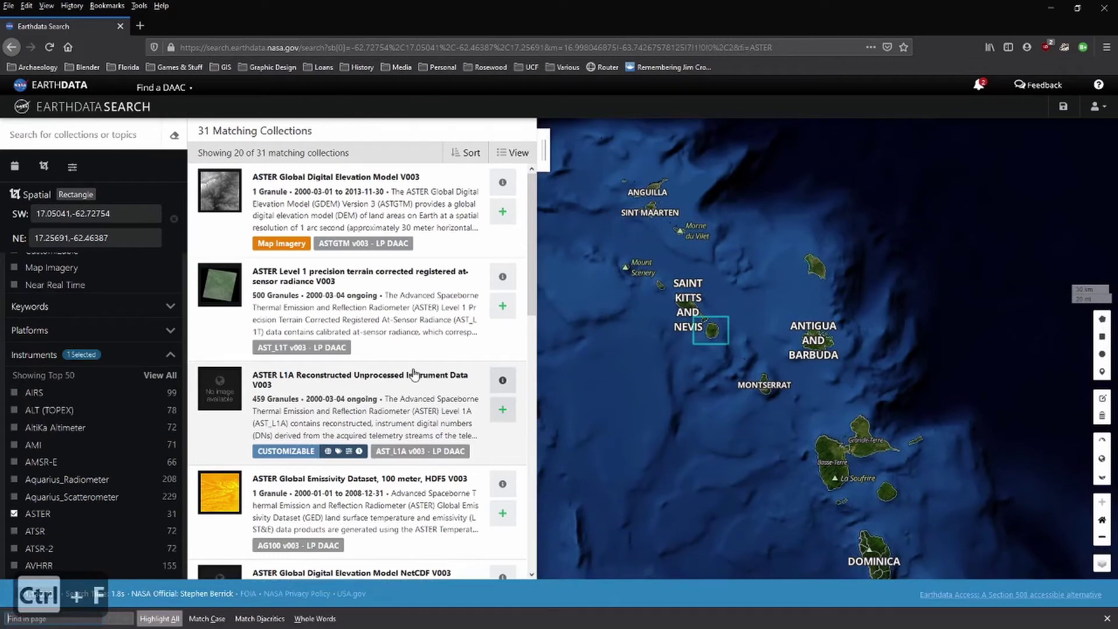
type("netcdf v003")
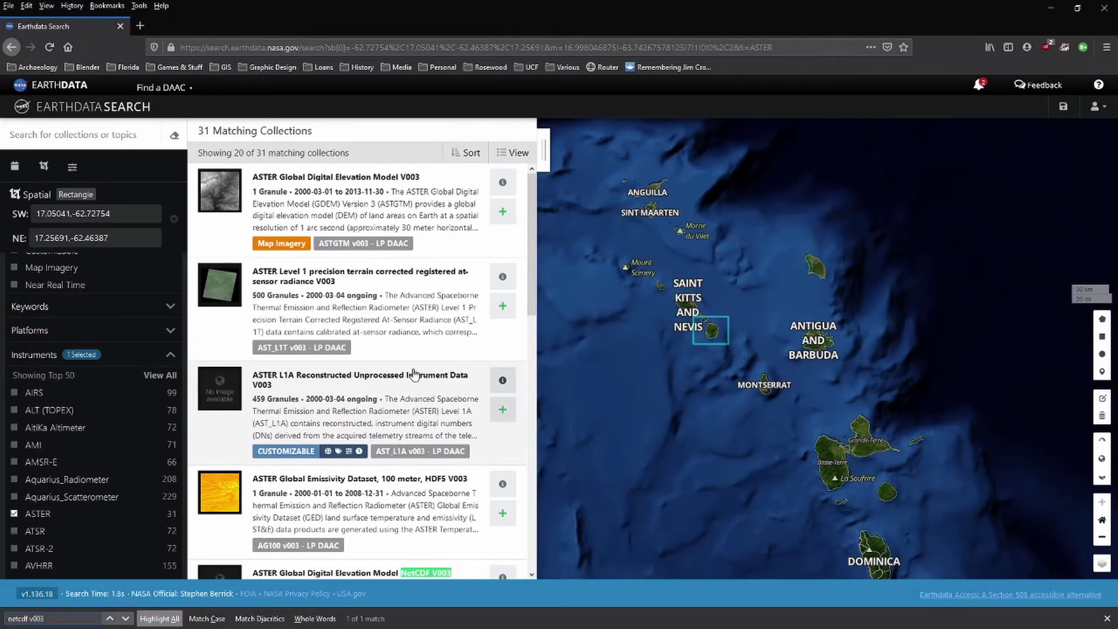
scroll(407, 443, "down", 4)
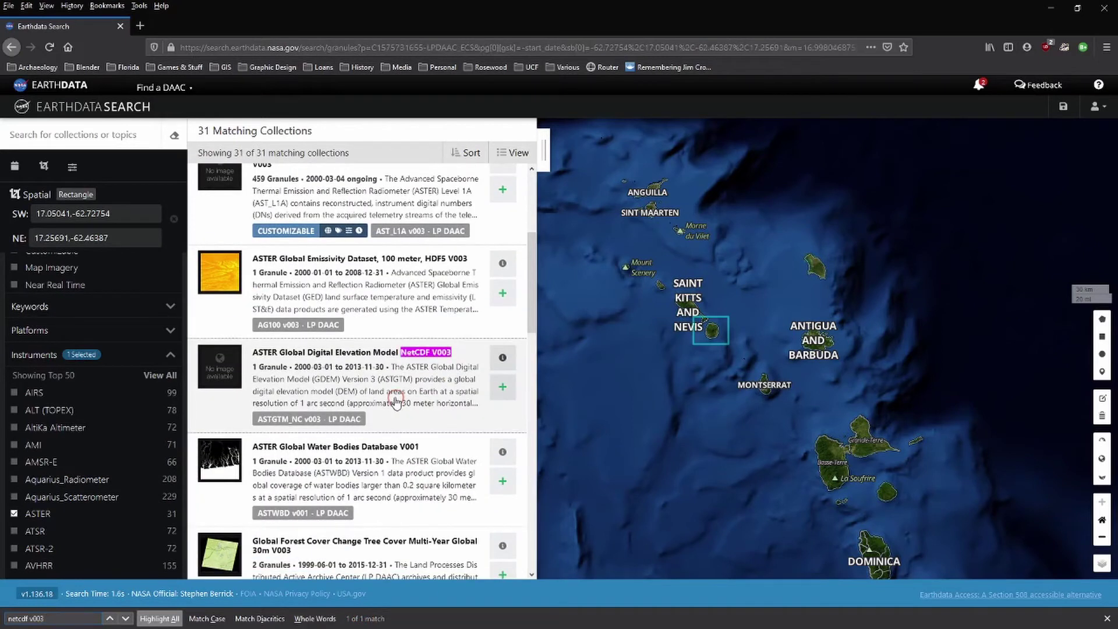
left_click(396, 402)
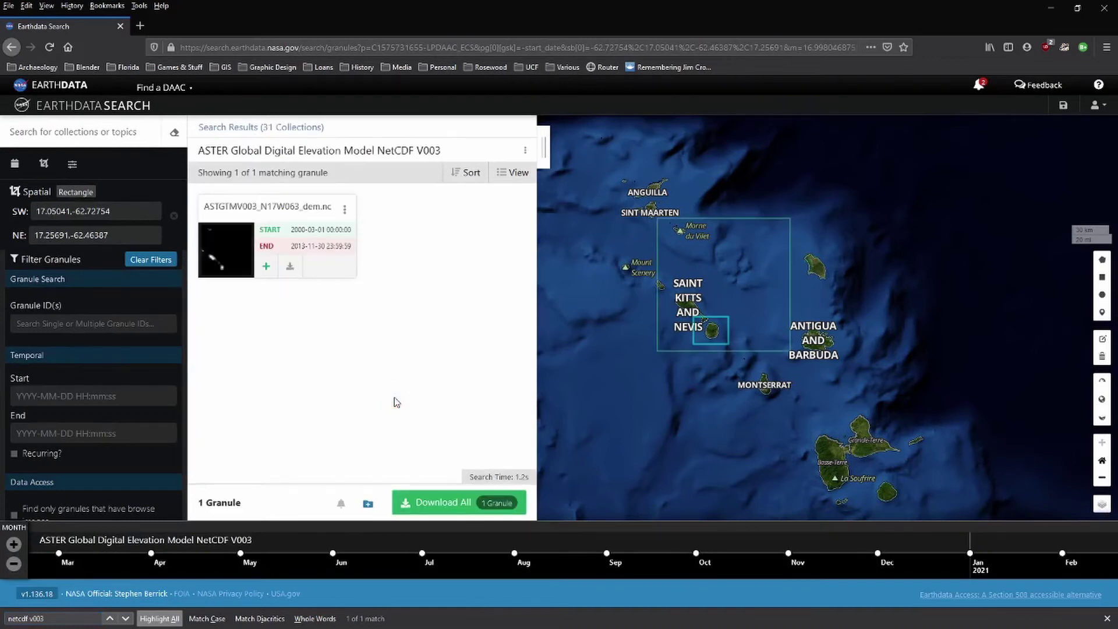
Request the collection's granule by direct download and choose to save ASTGTMV003_N17W063_dem.nc as a file.
left_click(453, 506)
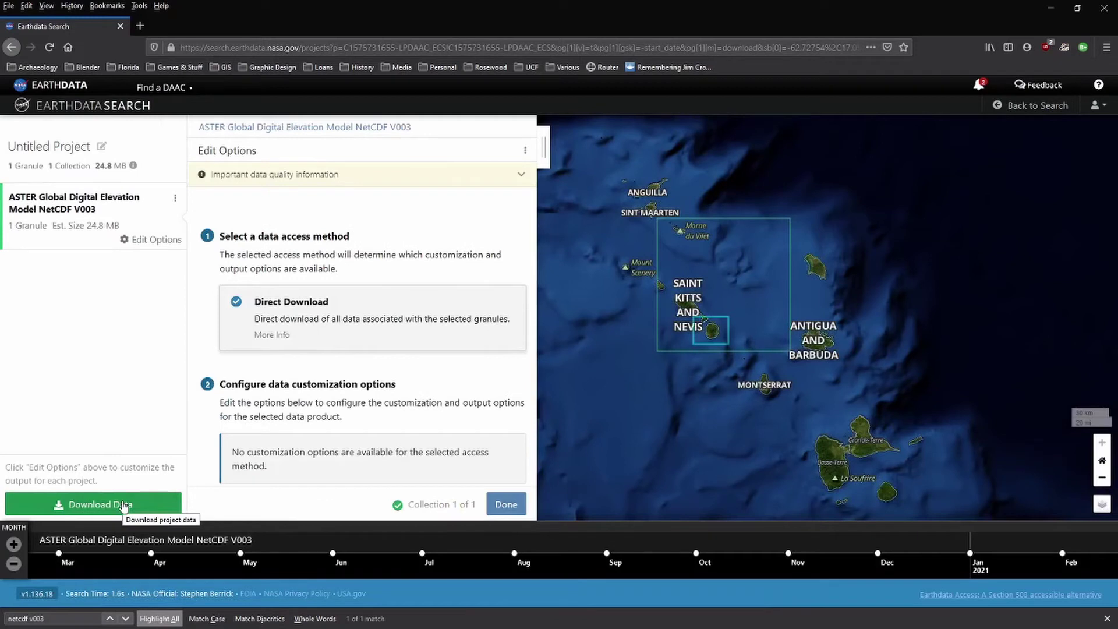
left_click(124, 506)
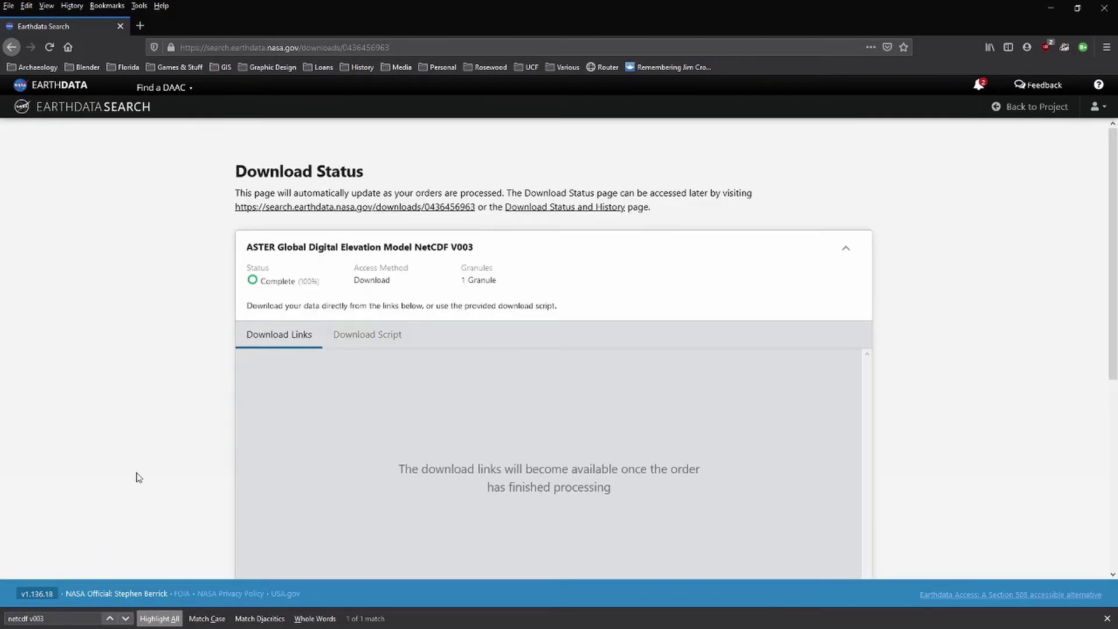
scroll(153, 403, "down", 1)
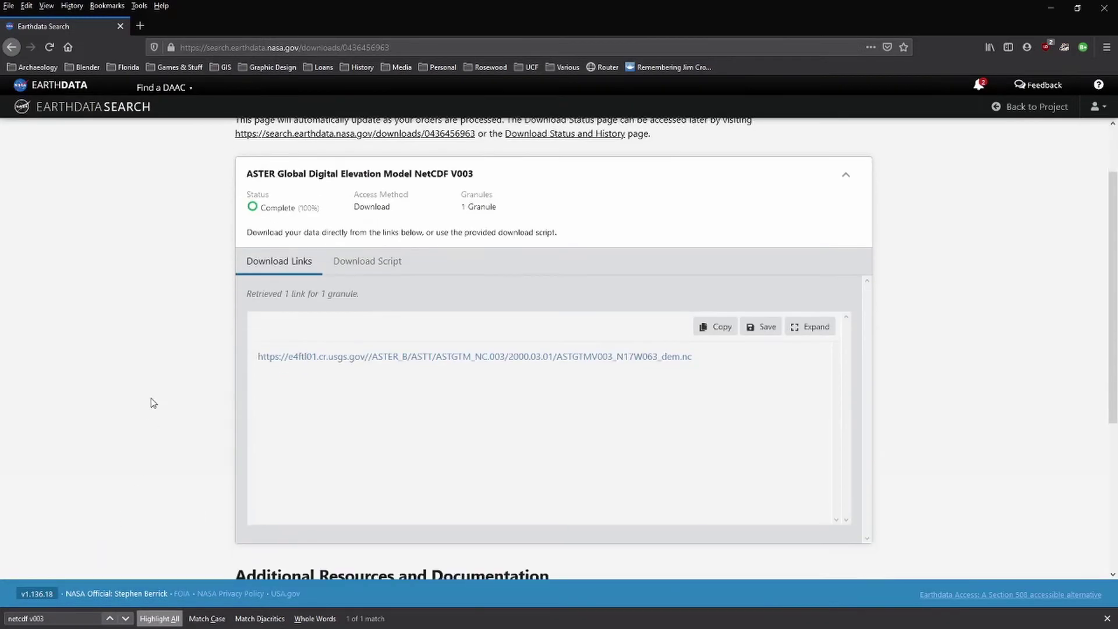
left_click(336, 358)
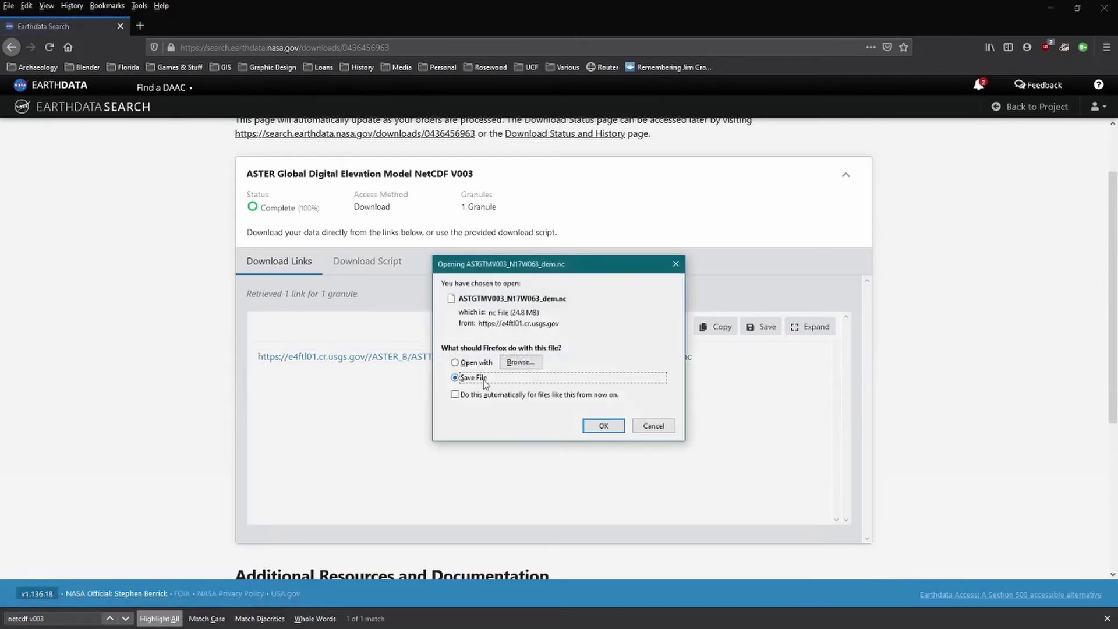
left_click(603, 426)
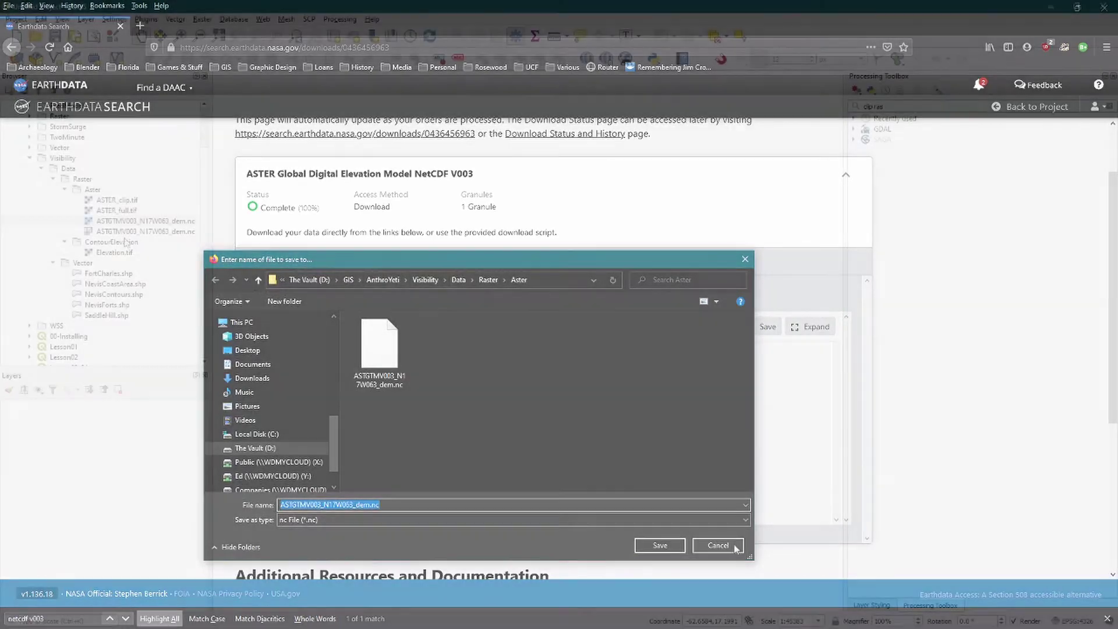
In QGIS, add ASTGTMV003_N17W063_dem.nc and NevisCoastArea.shp to the map, and hide the NevisCoastArea layer.
left_click(148, 221)
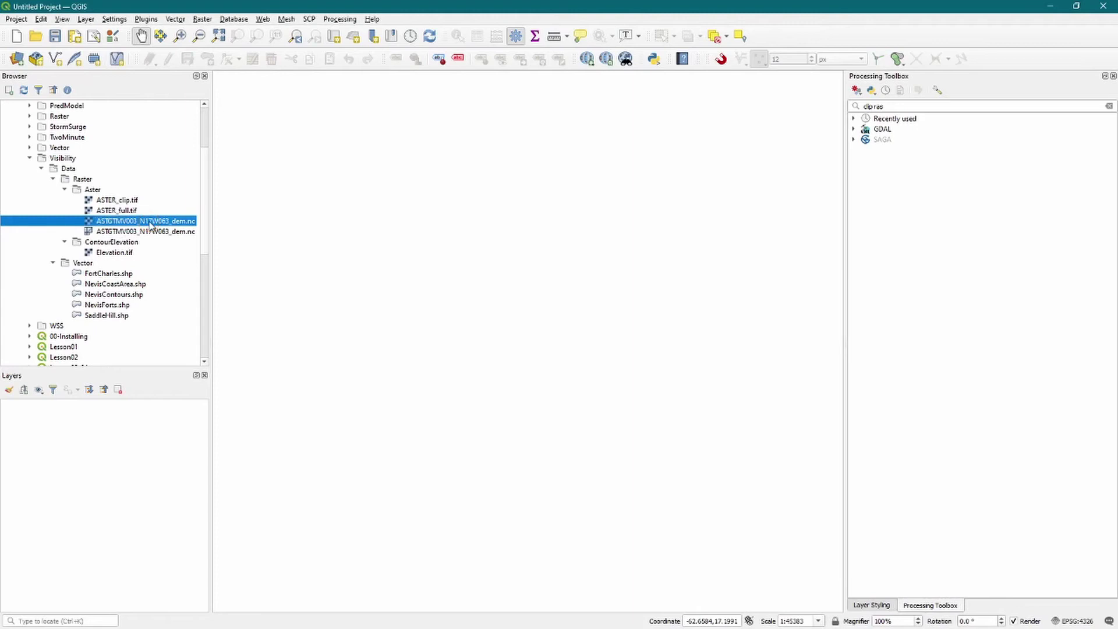
double_click(149, 224)
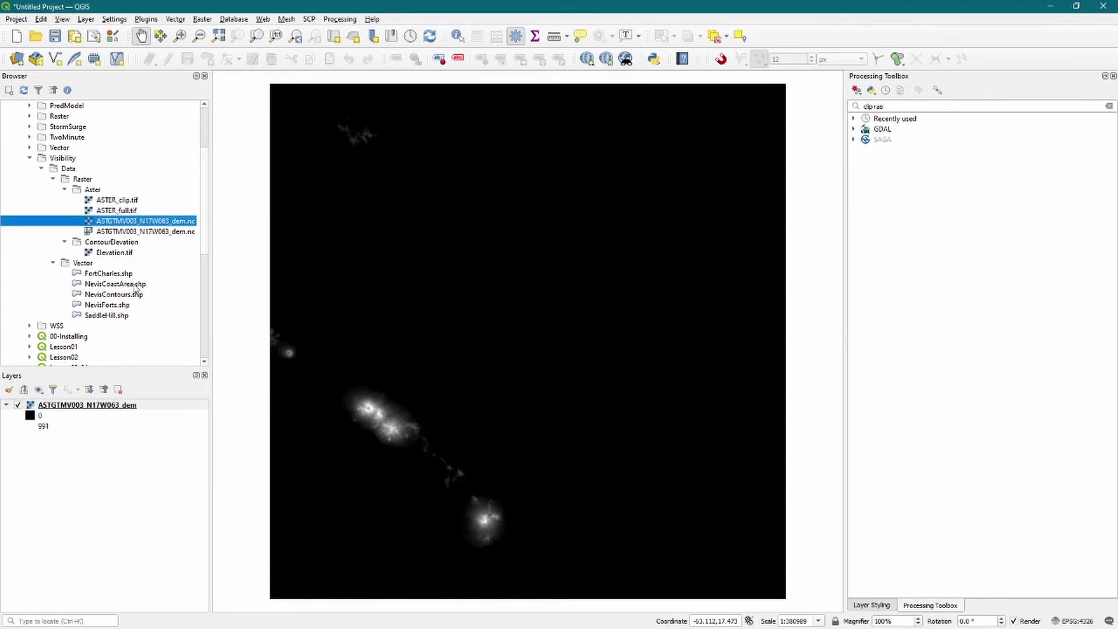
double_click(128, 287)
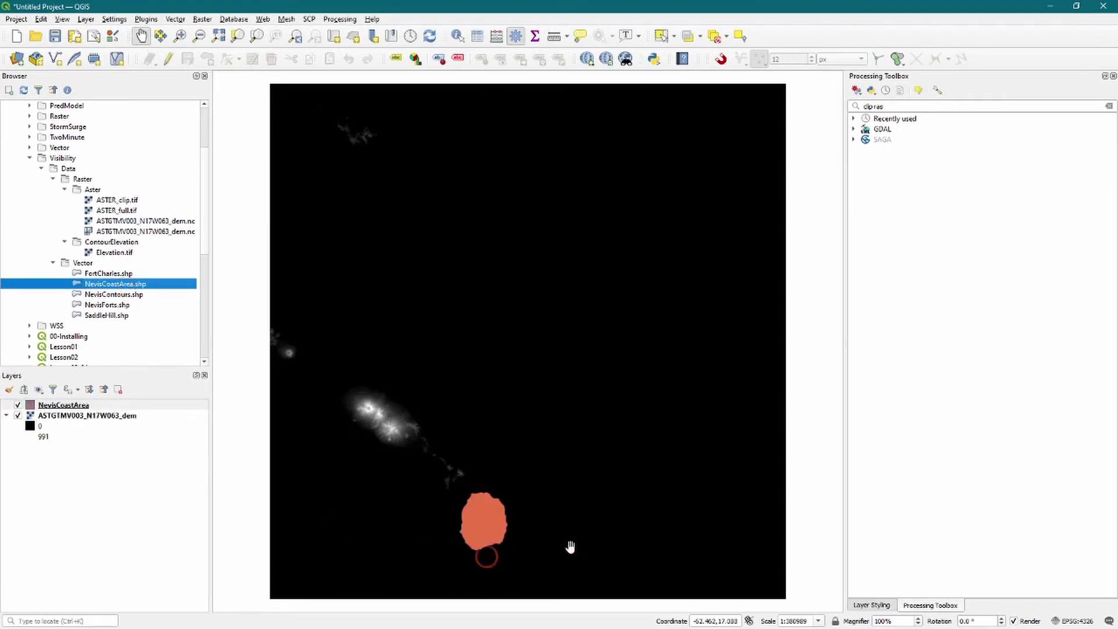
left_click(18, 405)
Check the coordinate reference system in the ASTGTMV003_N17W063_dem layer's properties.
left_click(114, 417)
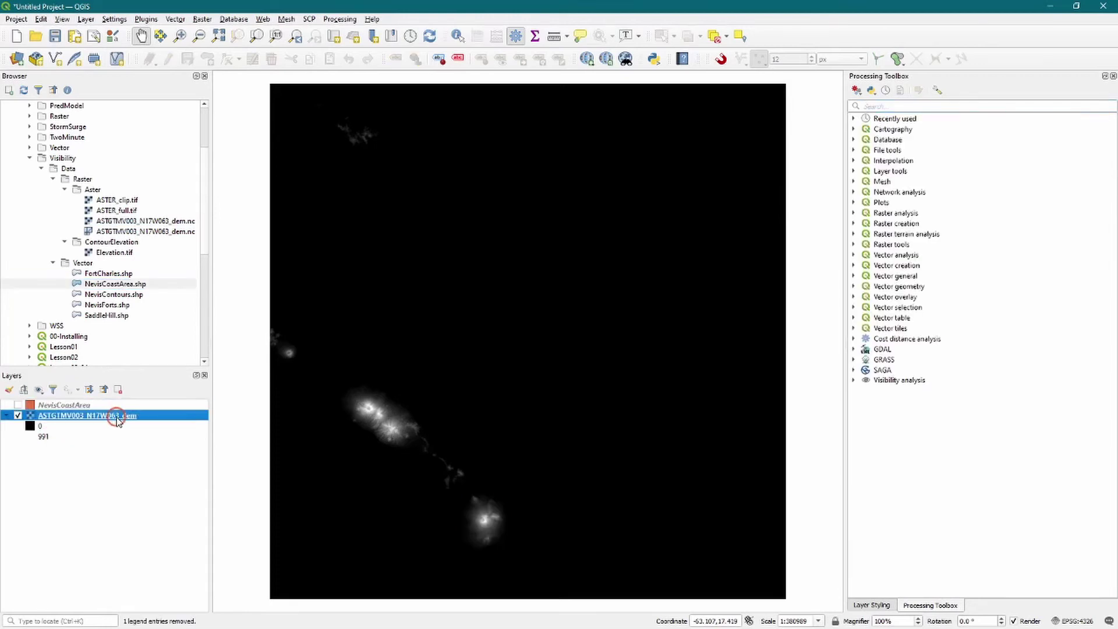
right_click(115, 420)
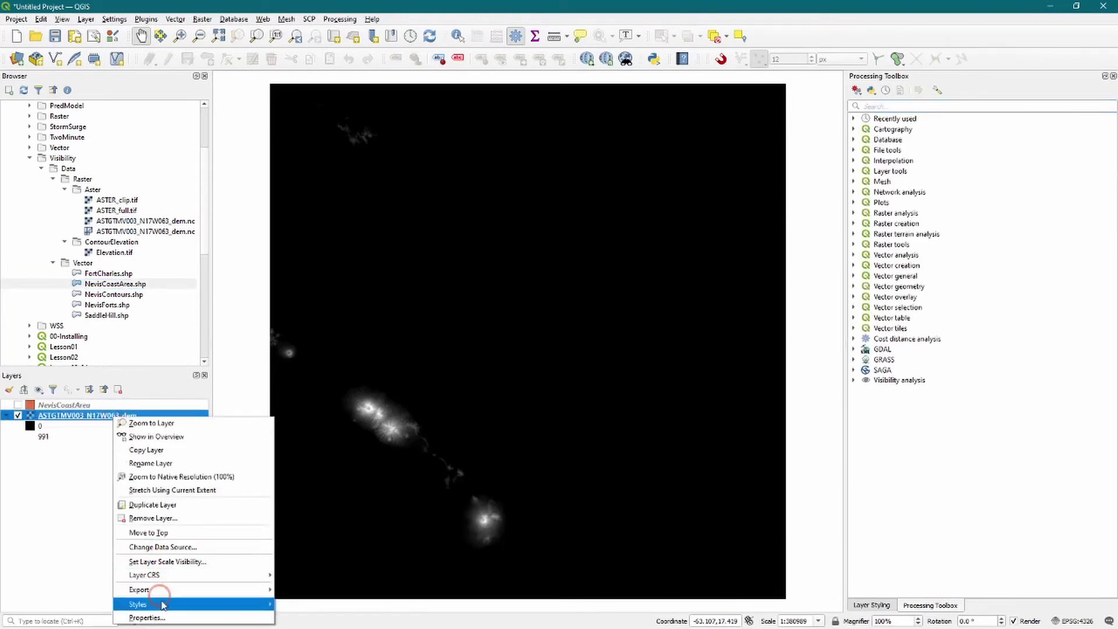
left_click(147, 618)
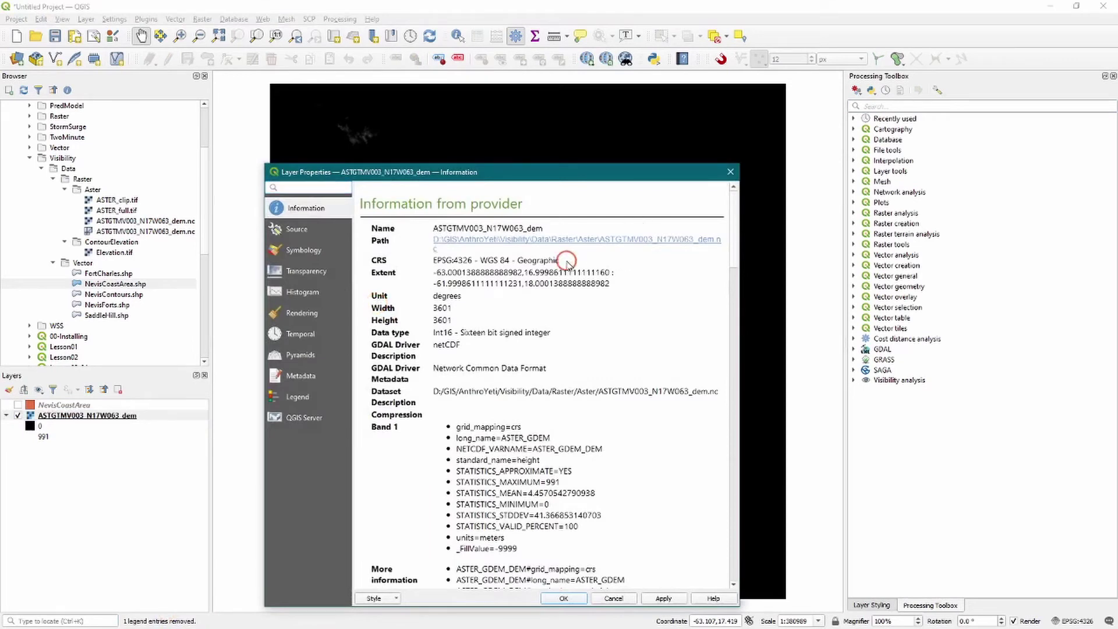
left_click_drag(561, 260, 446, 261)
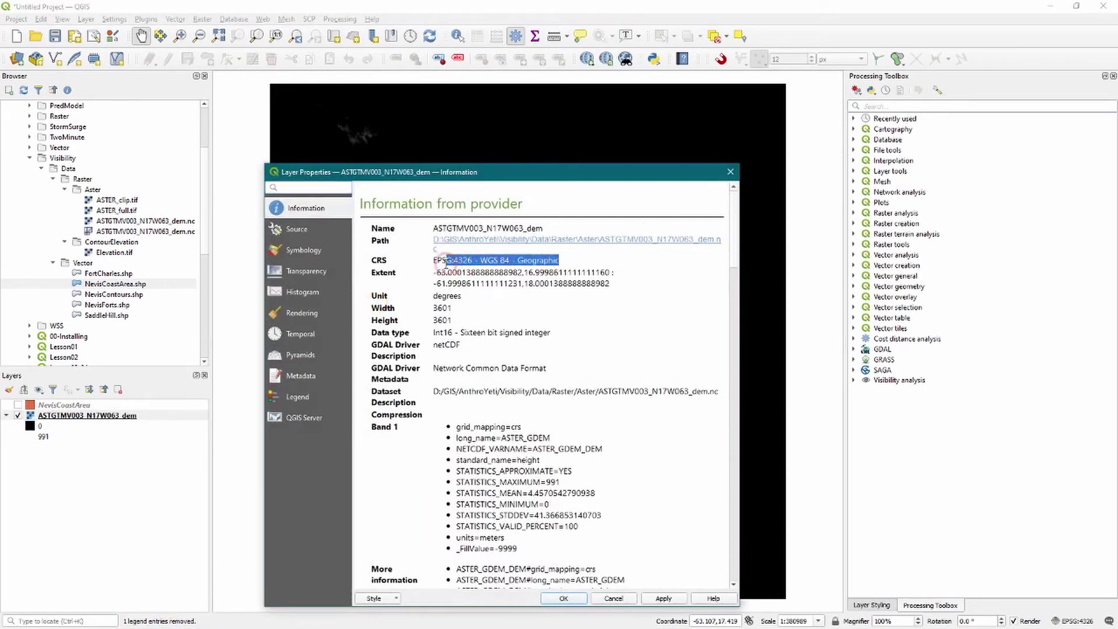
left_click(566, 601)
Set up Warp (Reproject) for the ASTGTMV003_N17W063_dem layer with target CRS EPSG:32620, WGS 84 / UTM zone 20N.
left_click(919, 105)
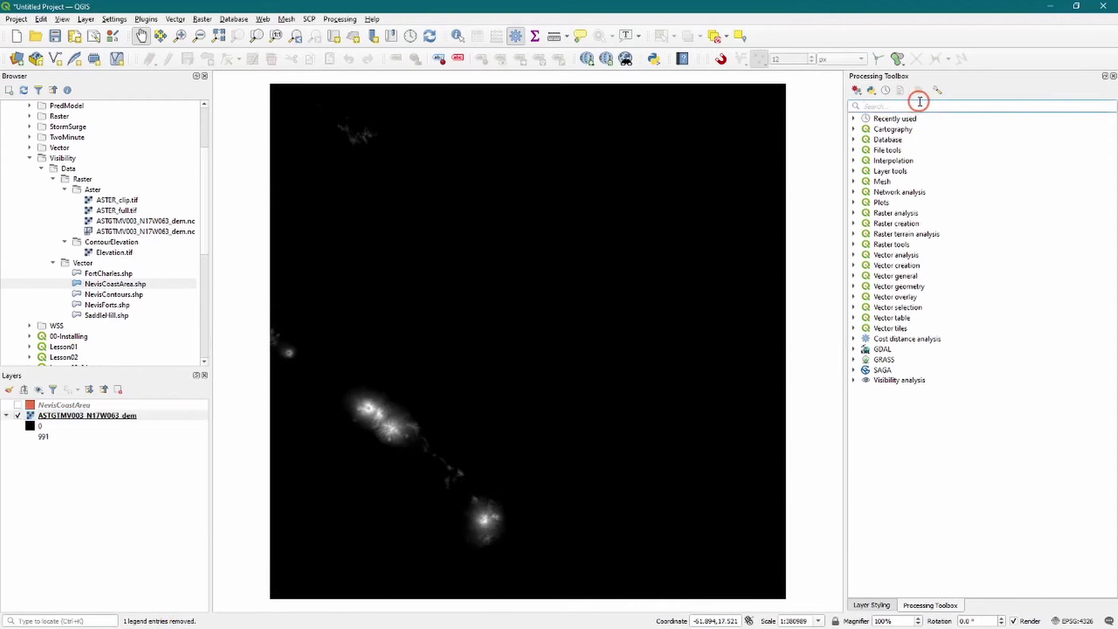
type("r")
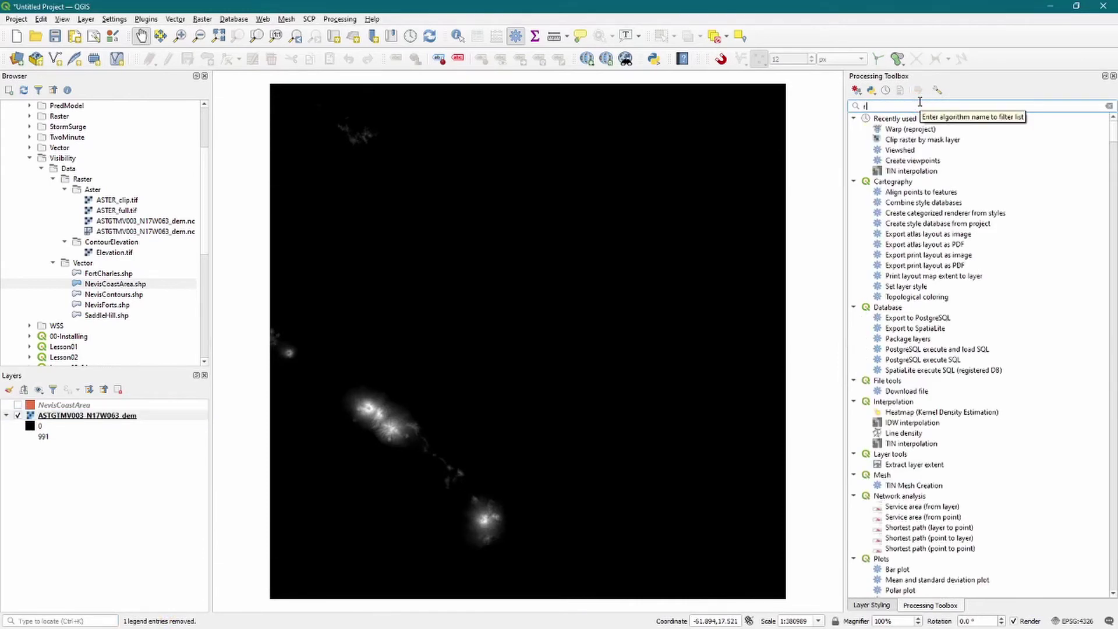
type("roject")
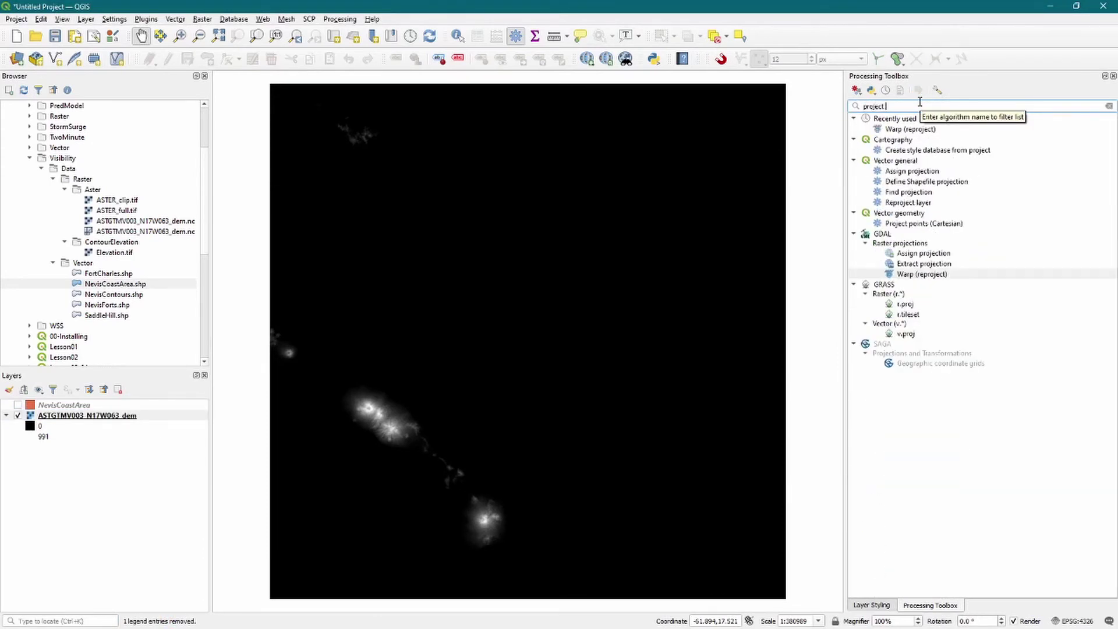
type(" rast")
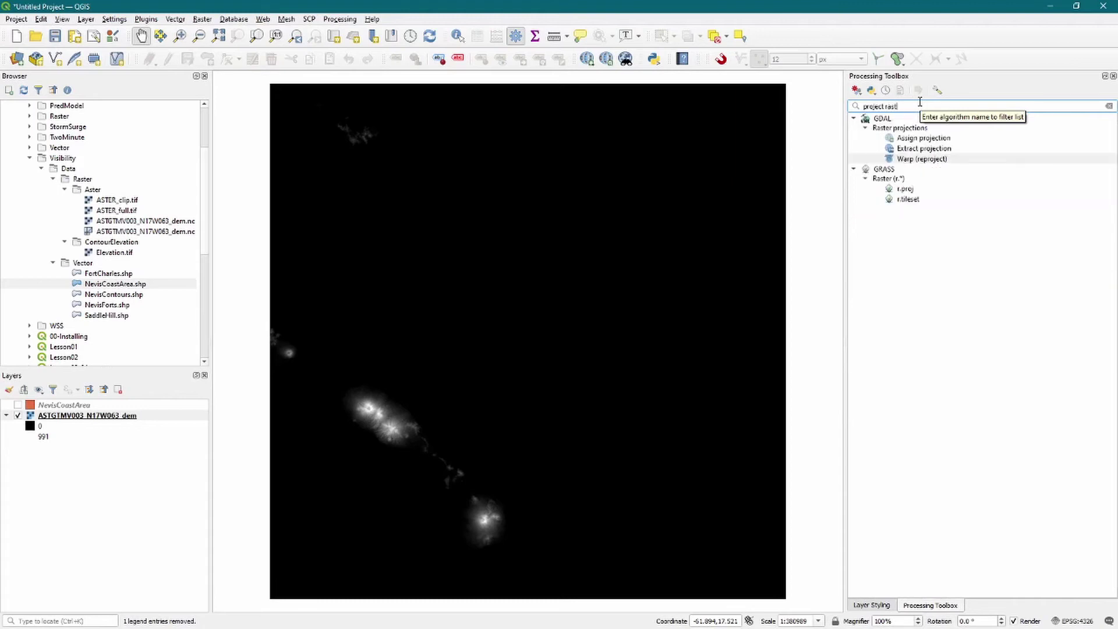
double_click(923, 159)
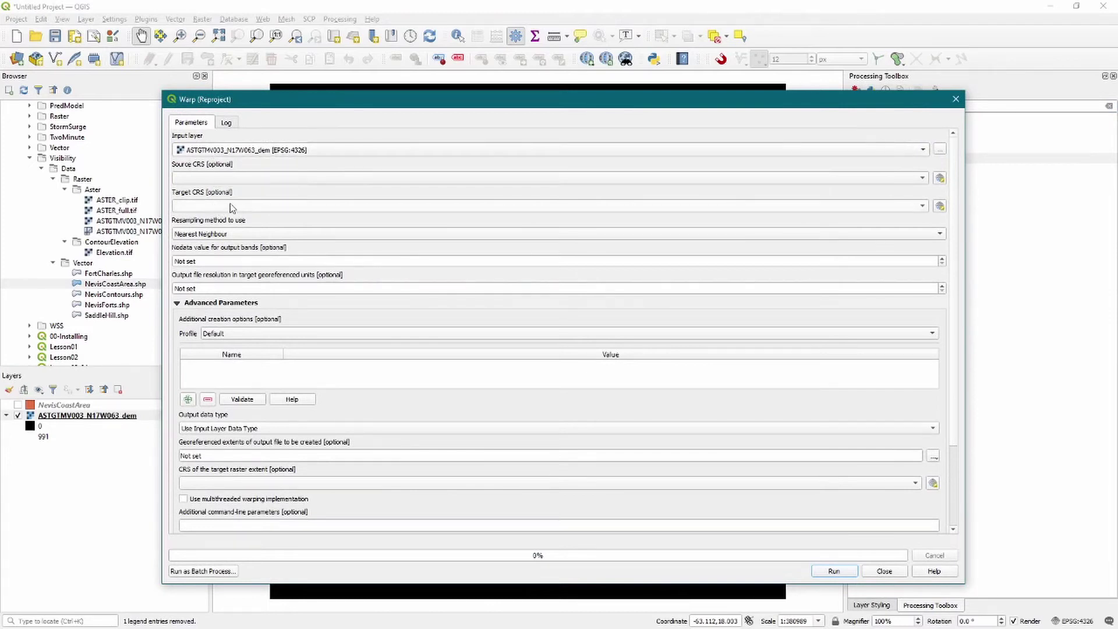
left_click(940, 206)
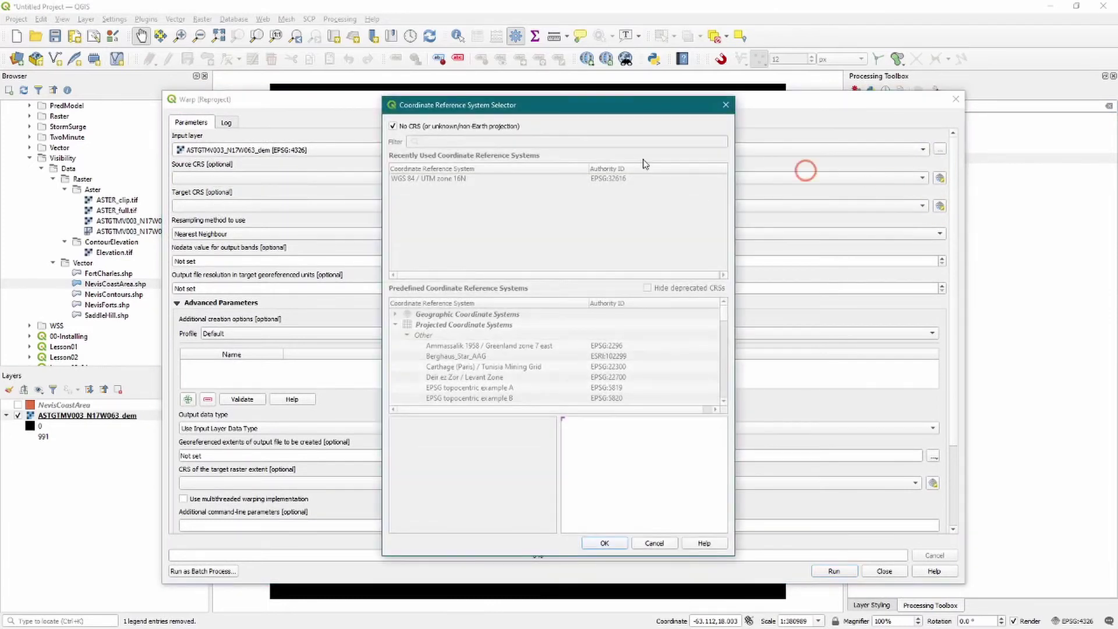
left_click(435, 126)
left_click(460, 138)
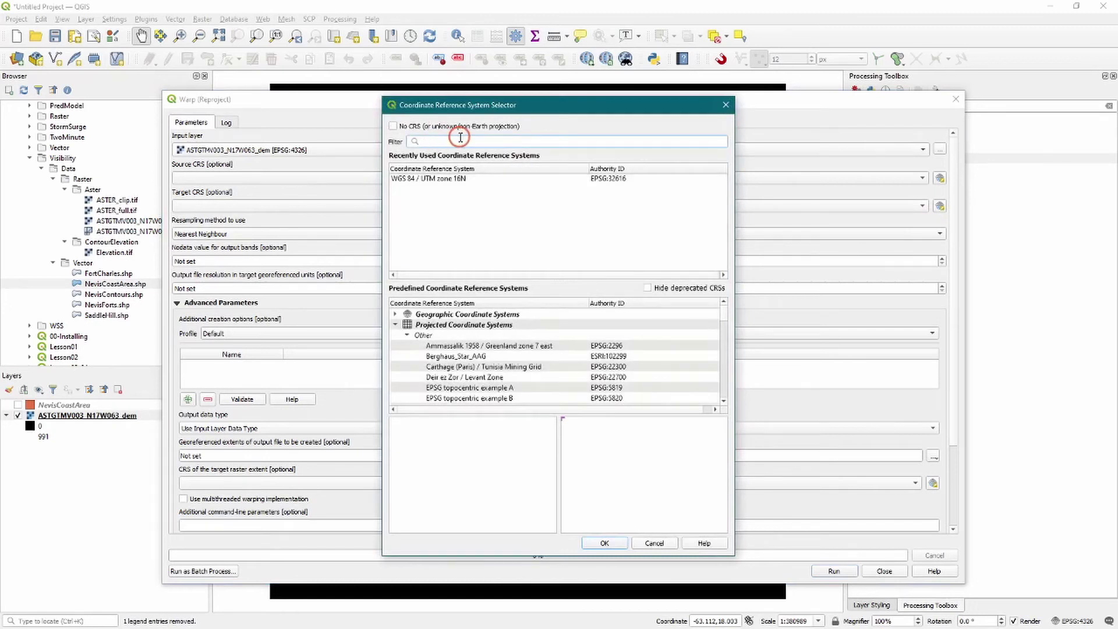
type("32620")
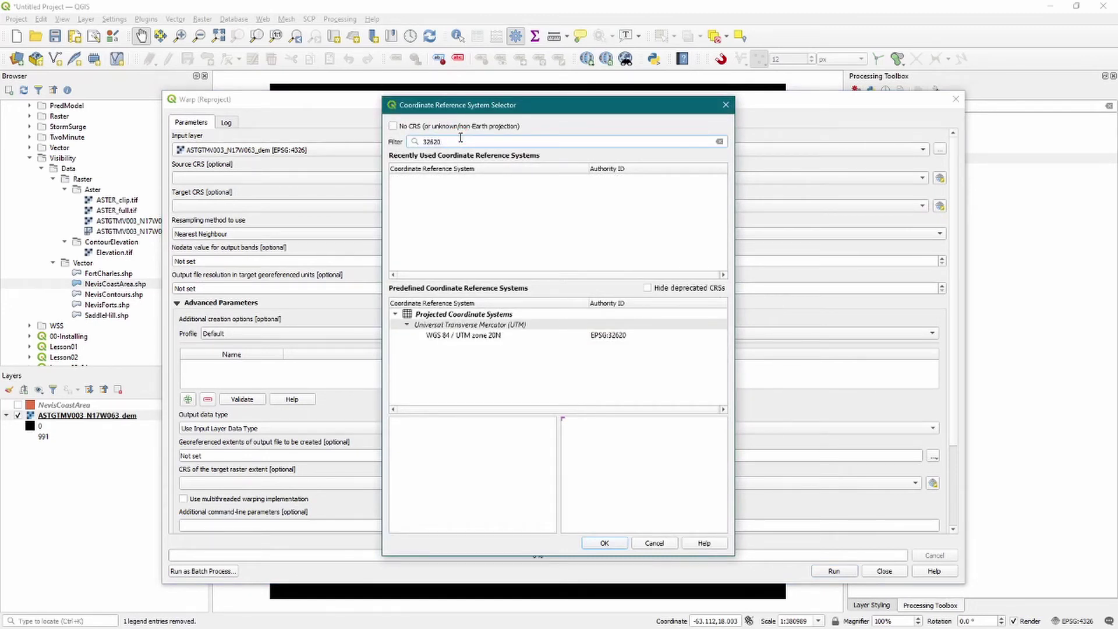
left_click(608, 336)
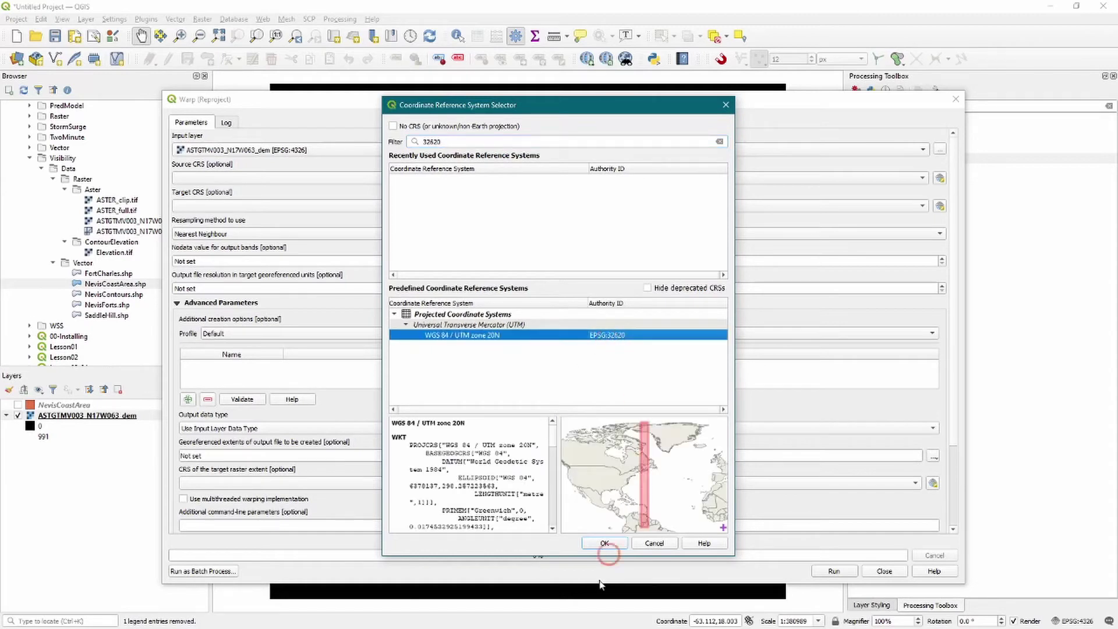
left_click(604, 544)
Run the reprojection of the ASTER DEM with the result saved to a temporary file, and close the tool.
scroll(955, 431, "down", 5)
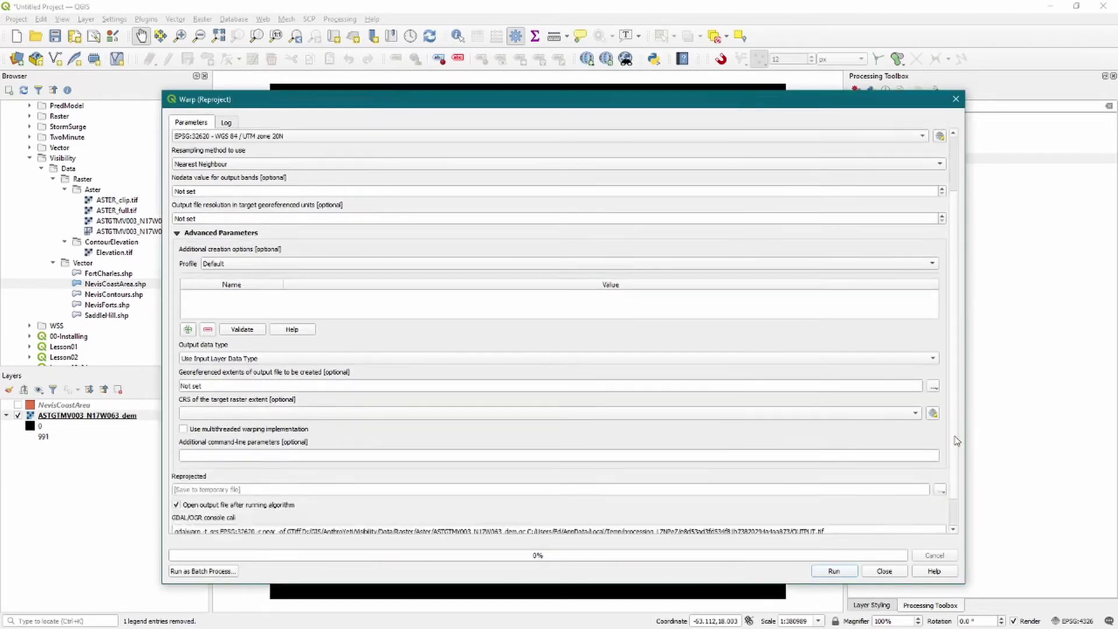
left_click(942, 457)
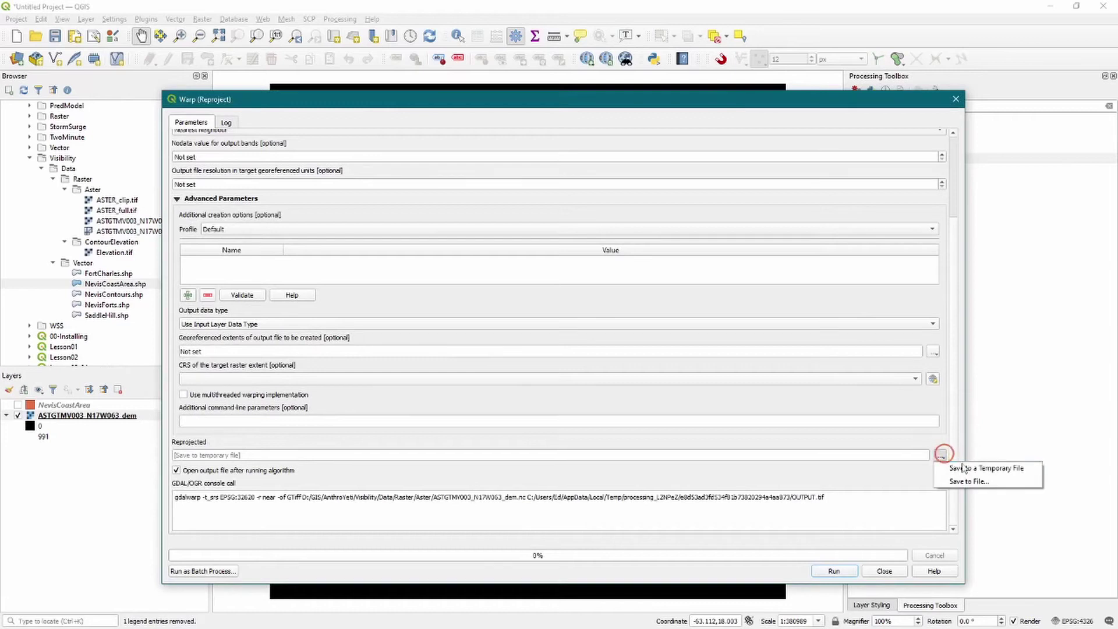
left_click(960, 463)
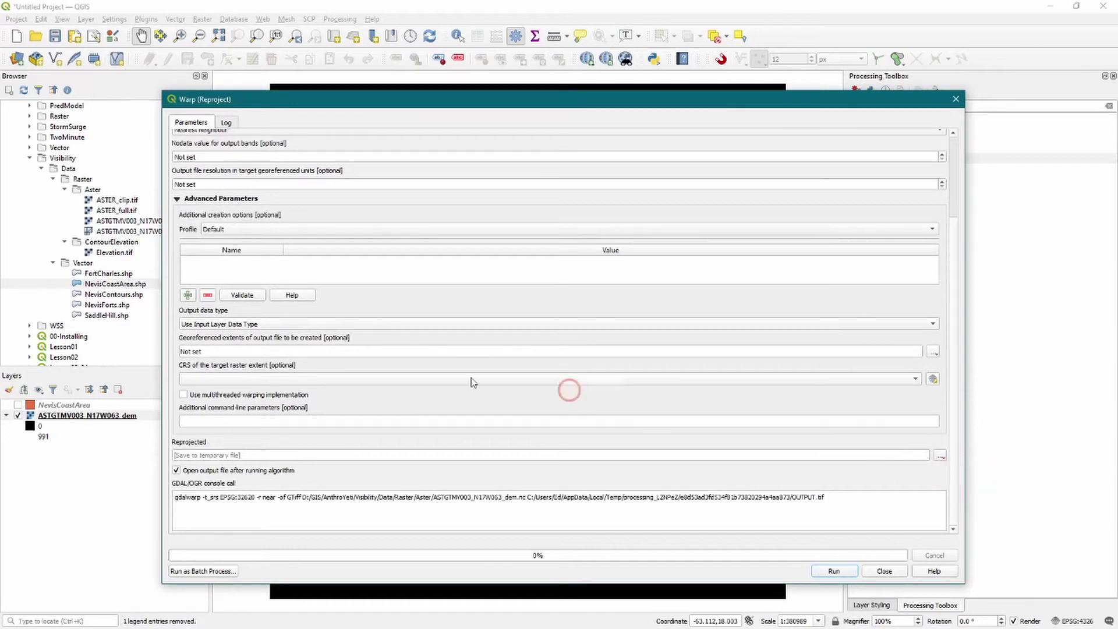
left_click(105, 212)
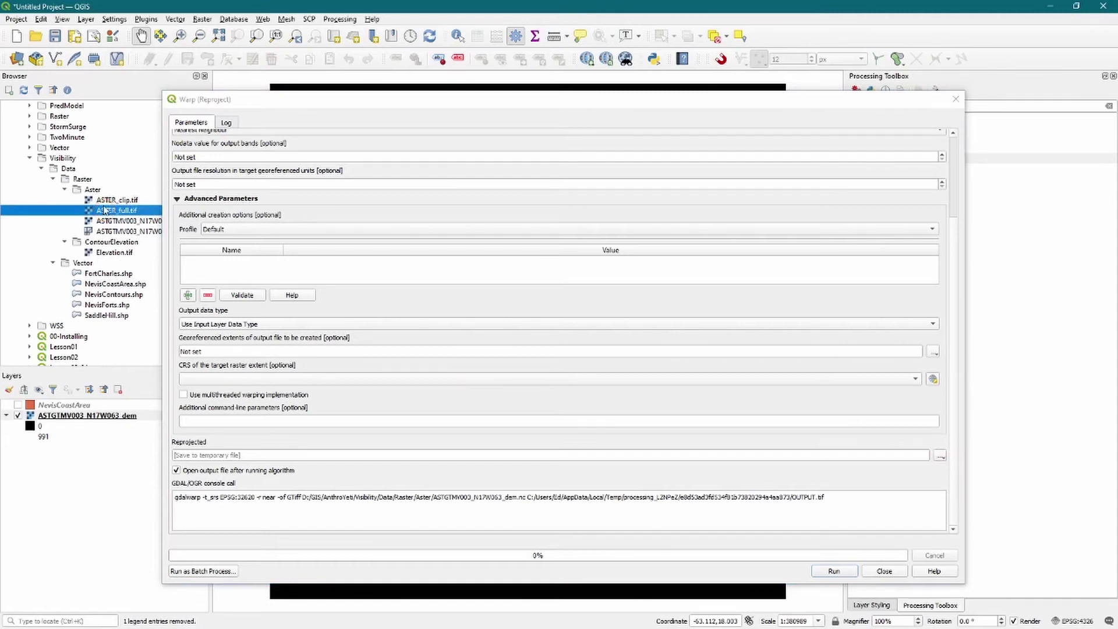
left_click(836, 572)
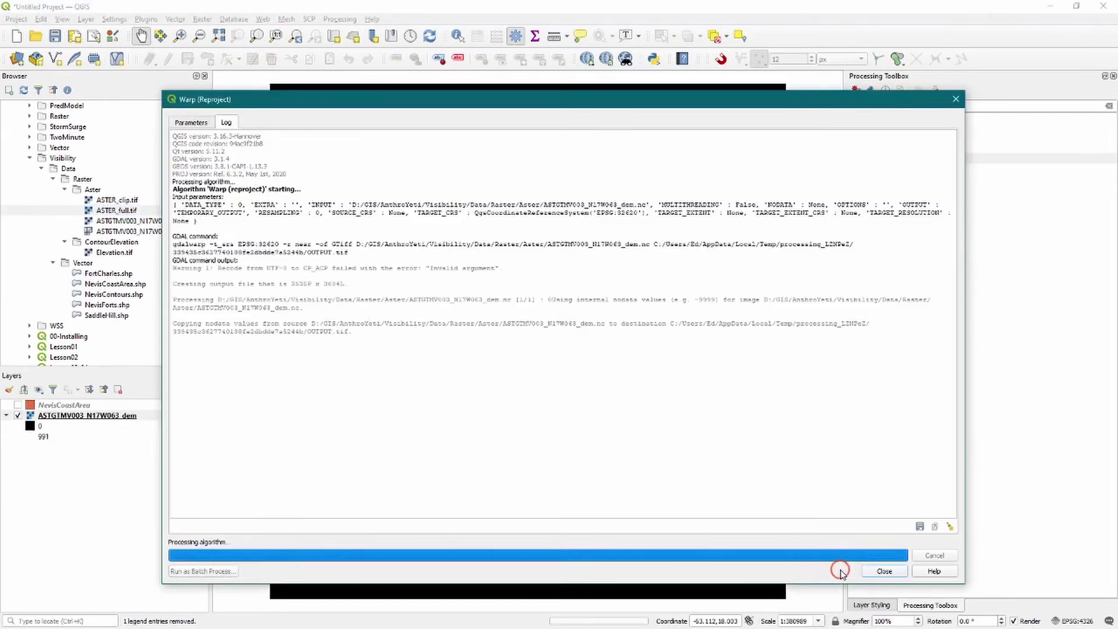
left_click(883, 572)
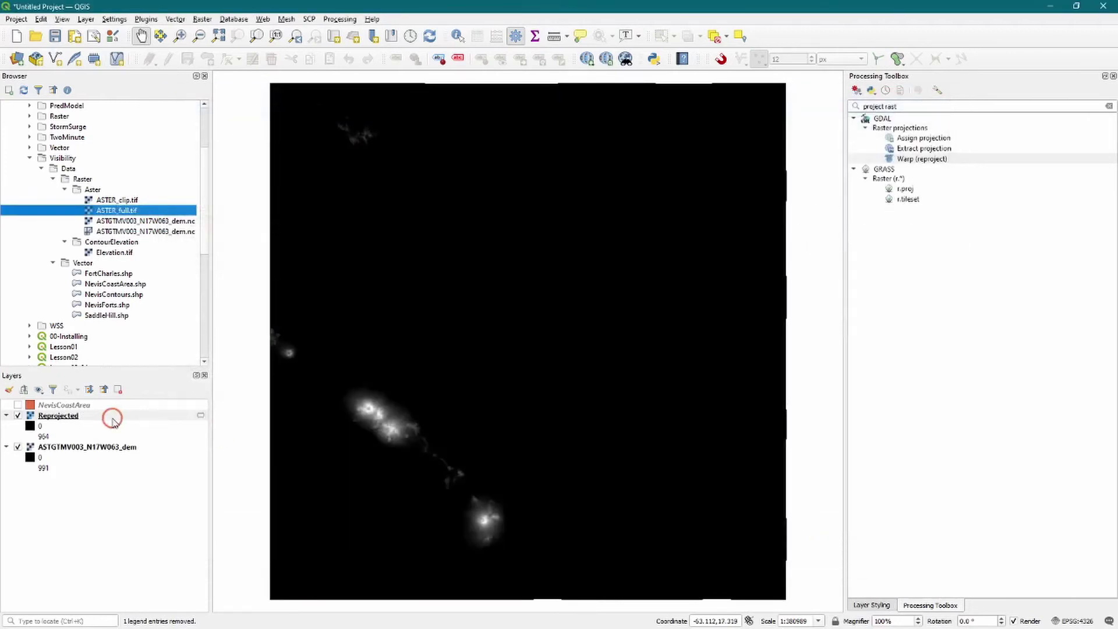
Check the coordinate reference system in the Reprojected layer's properties.
double_click(86, 418)
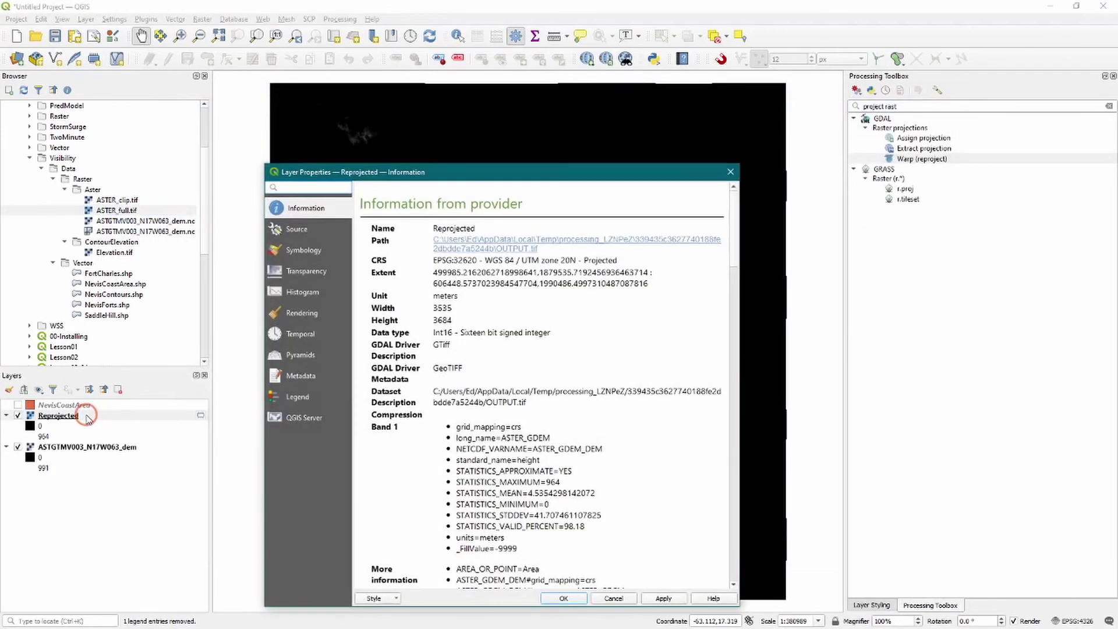
left_click_drag(618, 259, 434, 260)
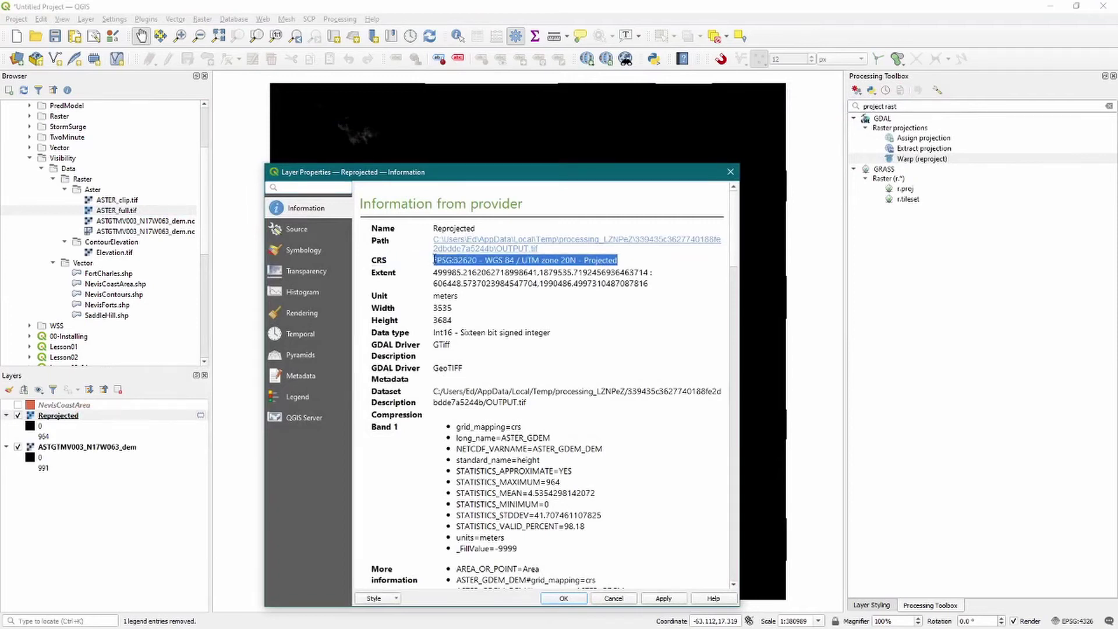
left_click(617, 598)
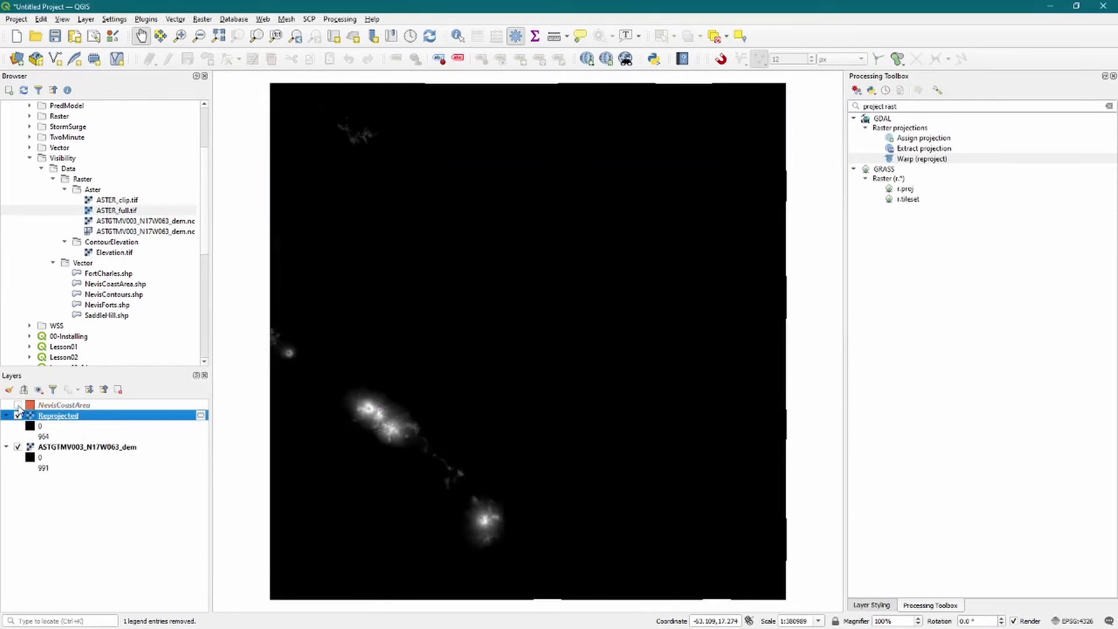
Show the NevisCoastArea layer, and search the processing tools for "clip rast" to open Clip Raster by Mask Layer.
left_click(18, 405)
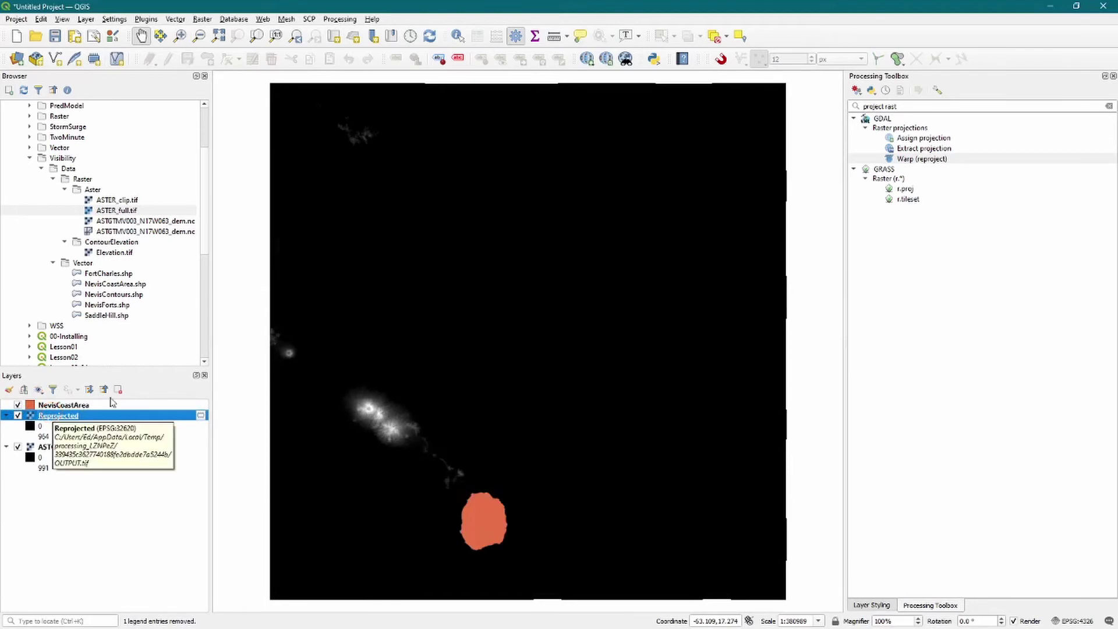
triple_click(876, 106)
left_click(982, 299)
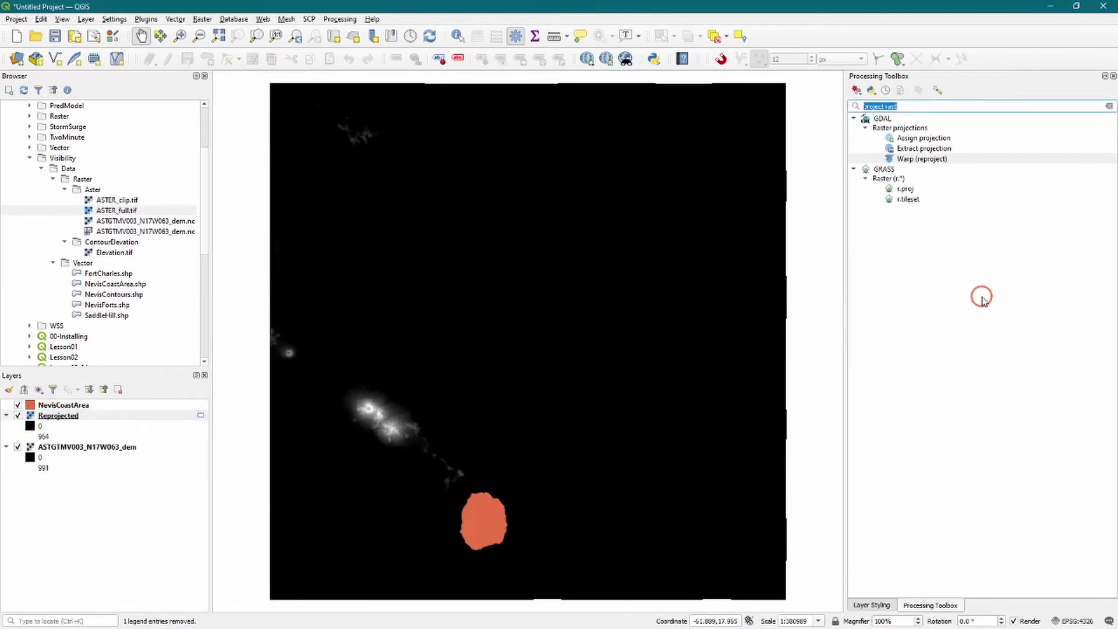
type("clip rast")
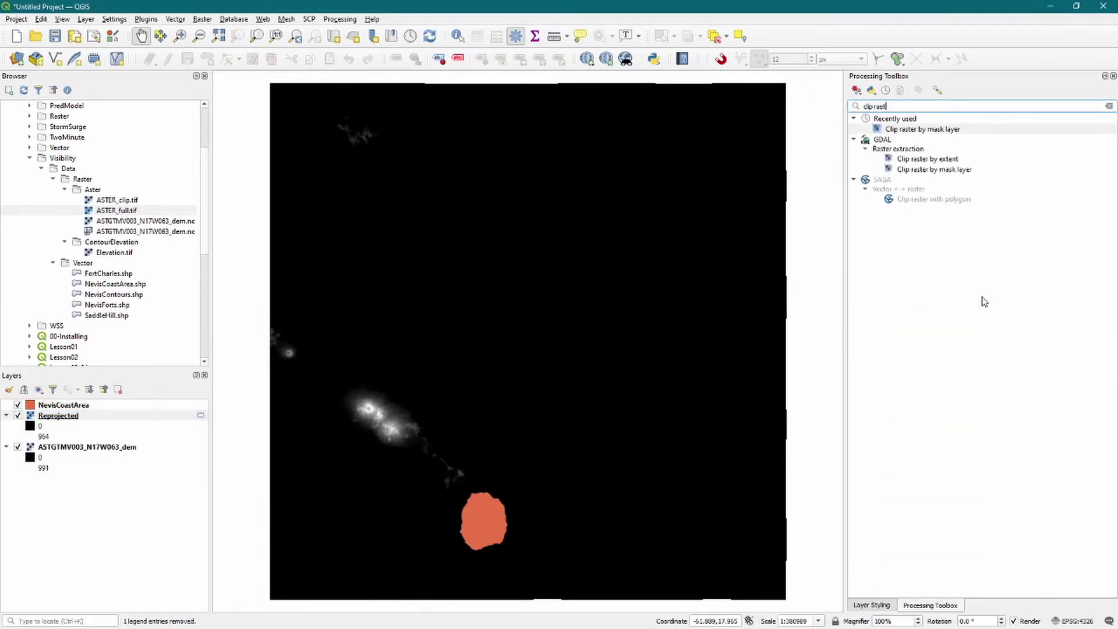
double_click(965, 171)
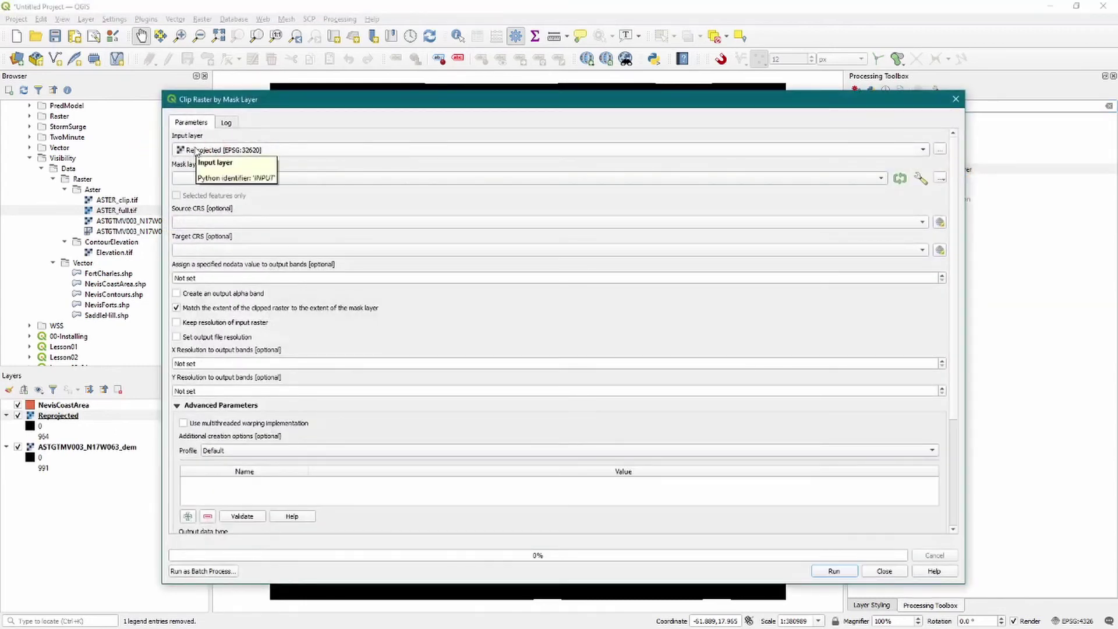
Clip the Reprojected raster with NevisCoastArea as the mask layer to a temporary output, and close the tool.
left_click(126, 212)
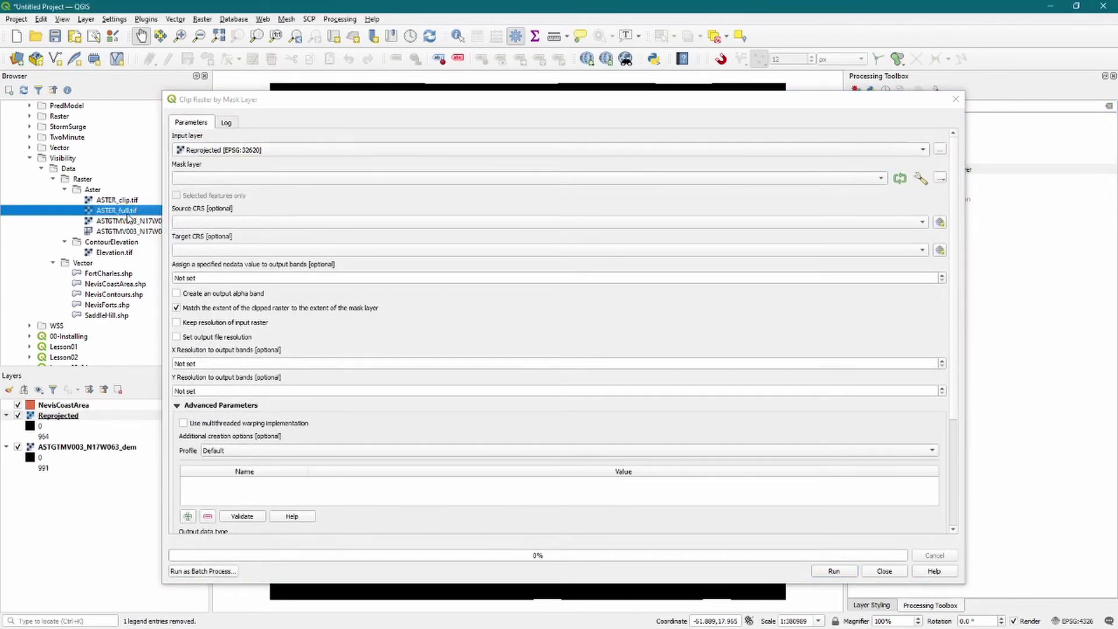
left_click(201, 181)
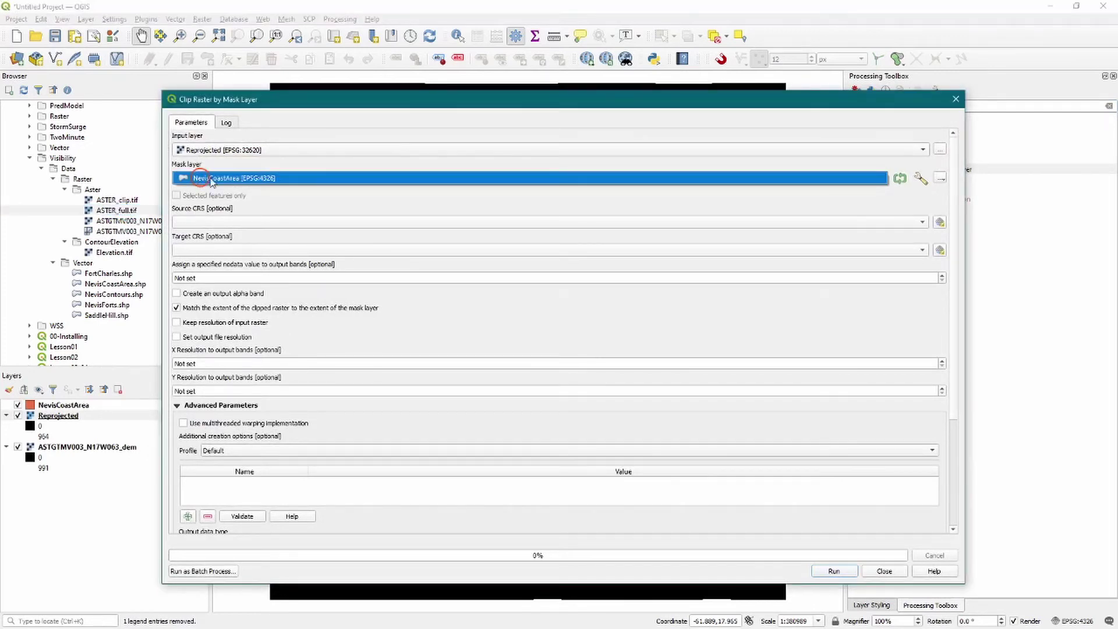
left_click(257, 179)
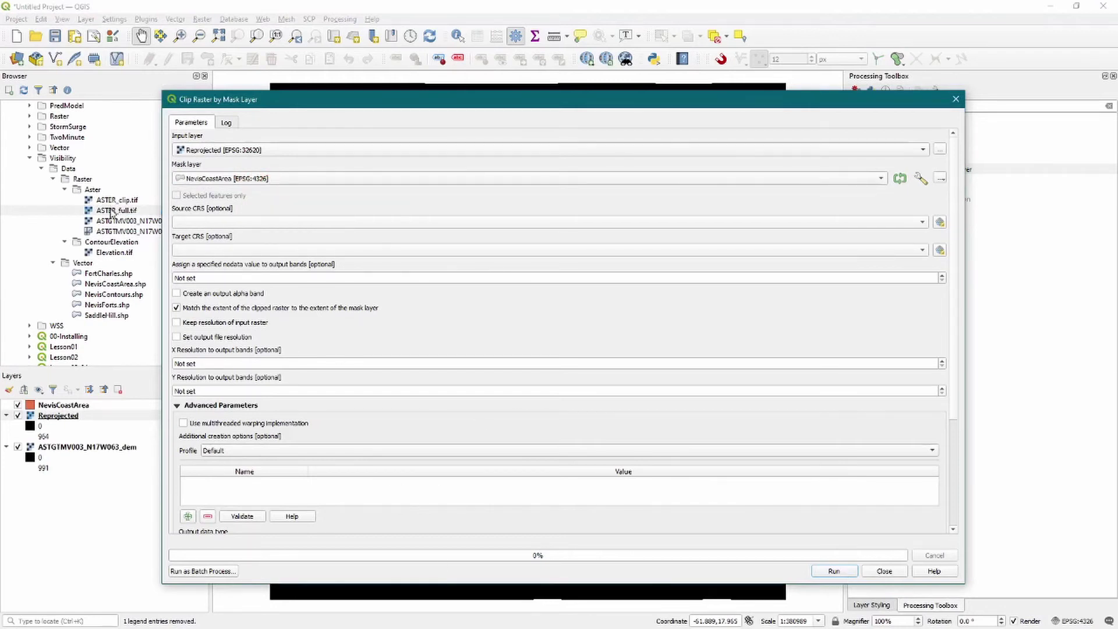
left_click_drag(114, 200, 588, 392)
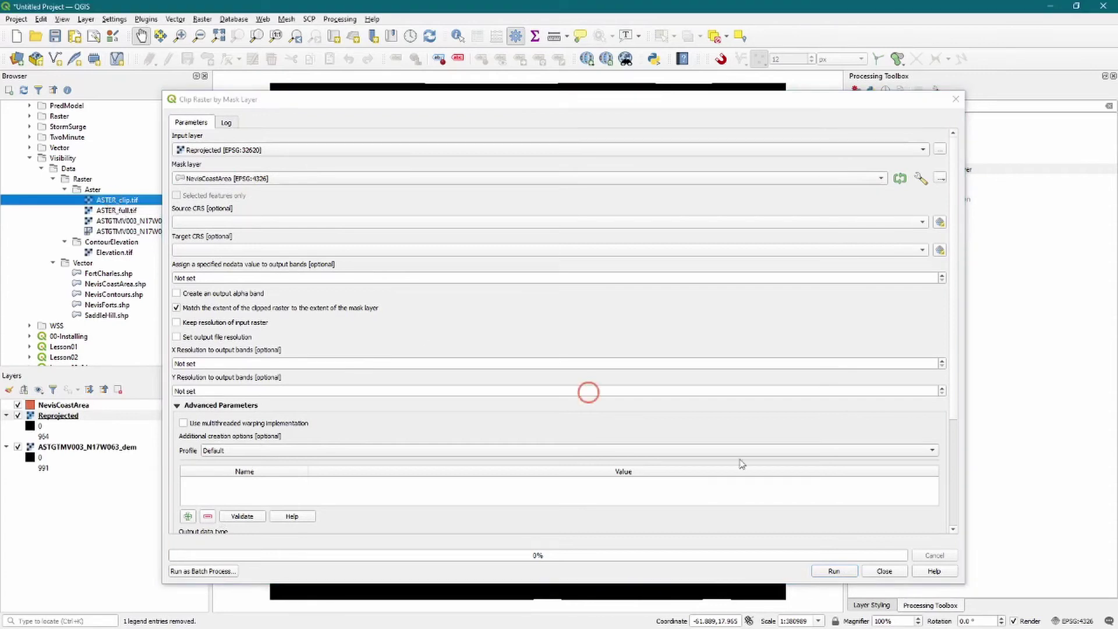
left_click(834, 571)
left_click(889, 571)
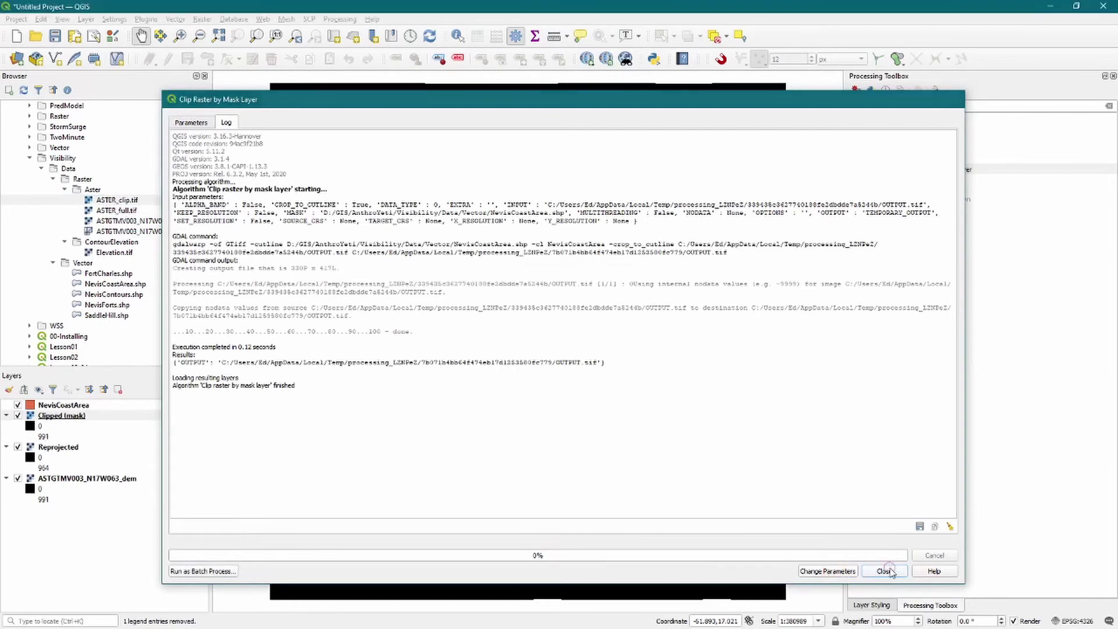
Hide the Reprojected, ASTGTMV003_N17W063_dem and NevisCoastArea layers, and zoom to the Clipped (mask) layer.
left_click(18, 447)
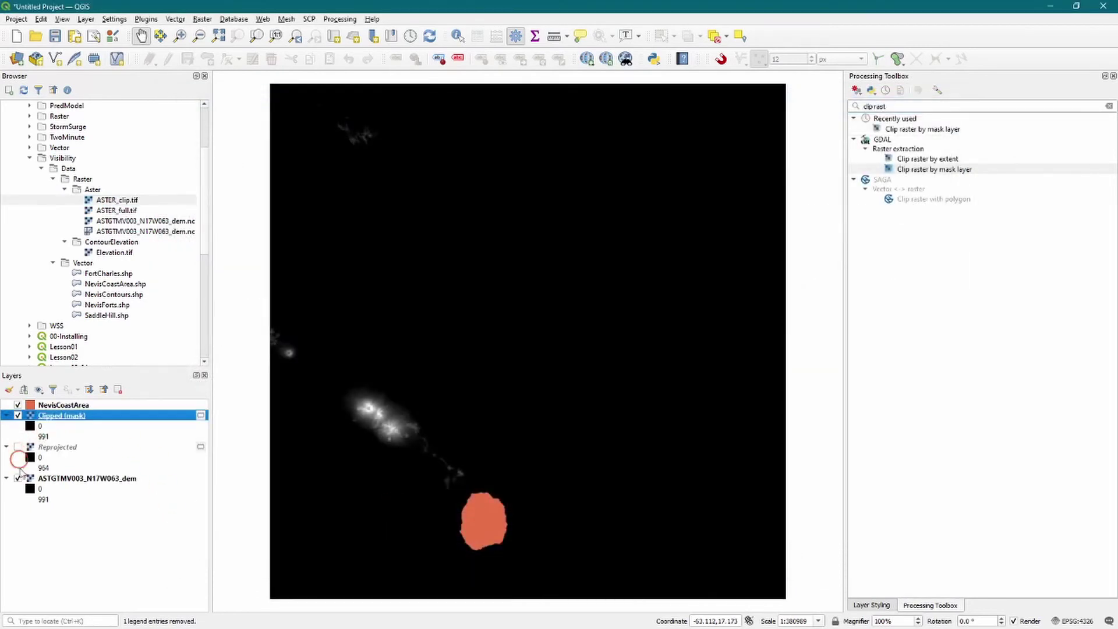
left_click(18, 478)
left_click(18, 404)
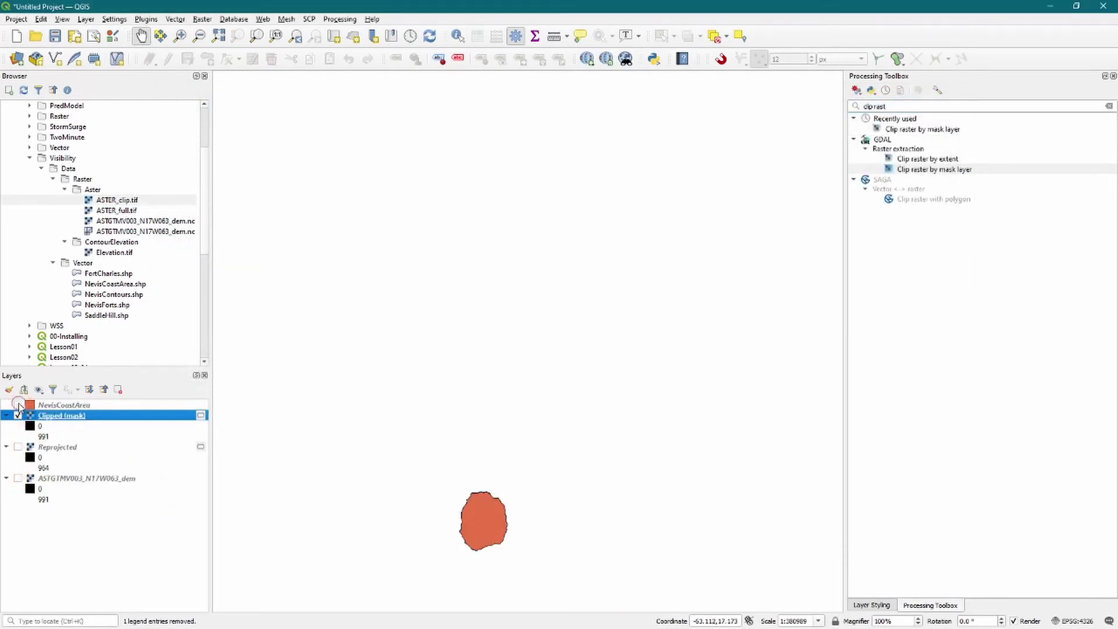
right_click(50, 415)
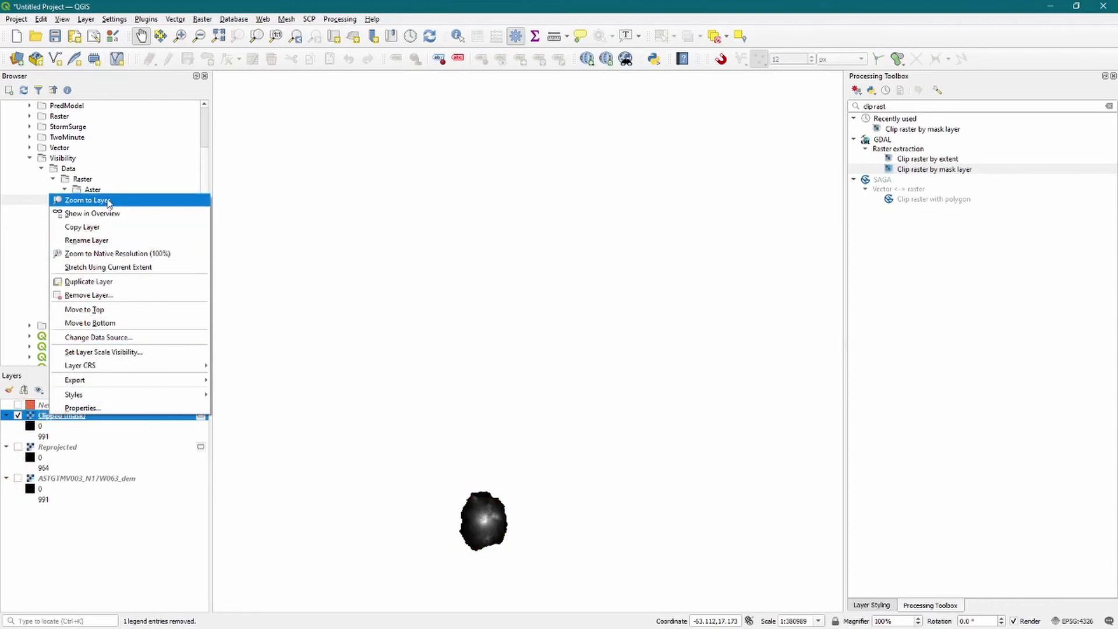
left_click(87, 200)
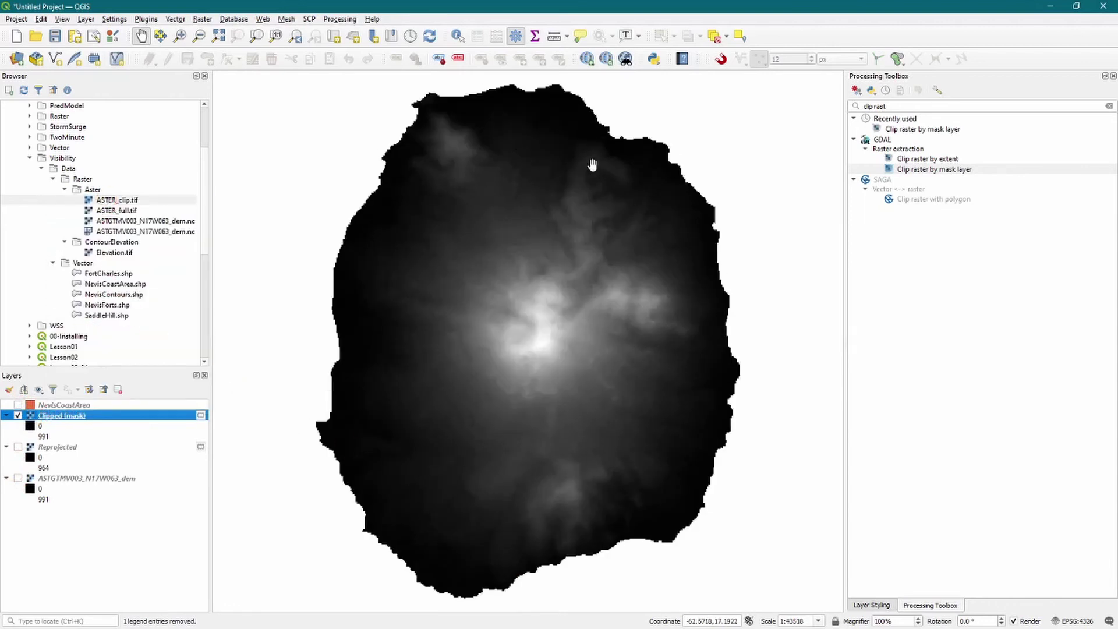
Check the coordinate reference system in the Clipped (mask) layer's properties.
double_click(57, 416)
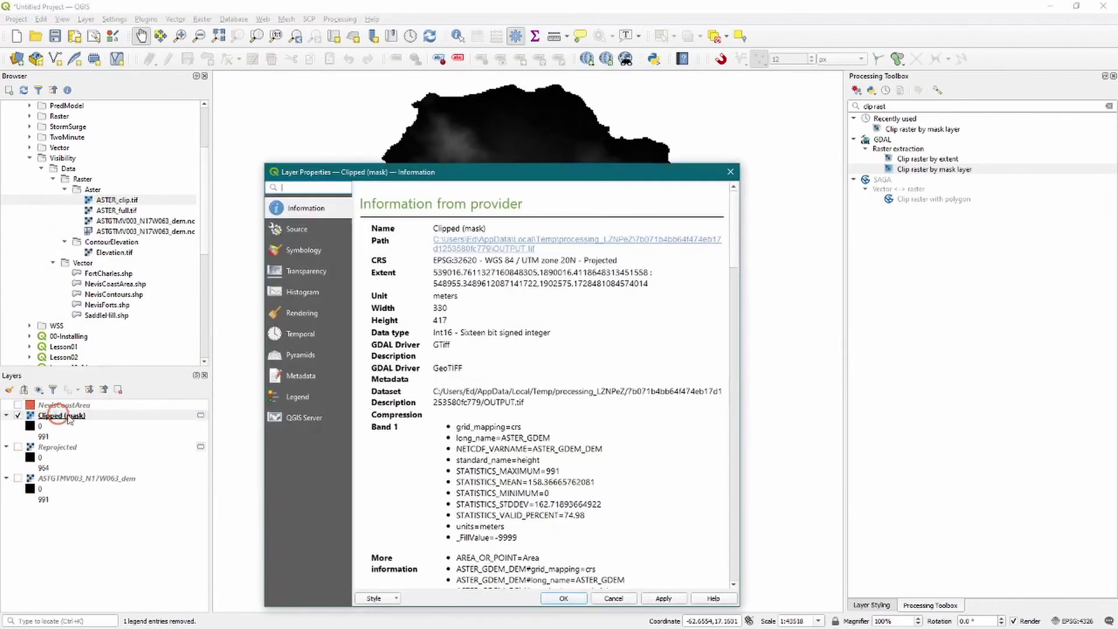
left_click_drag(618, 260, 434, 257)
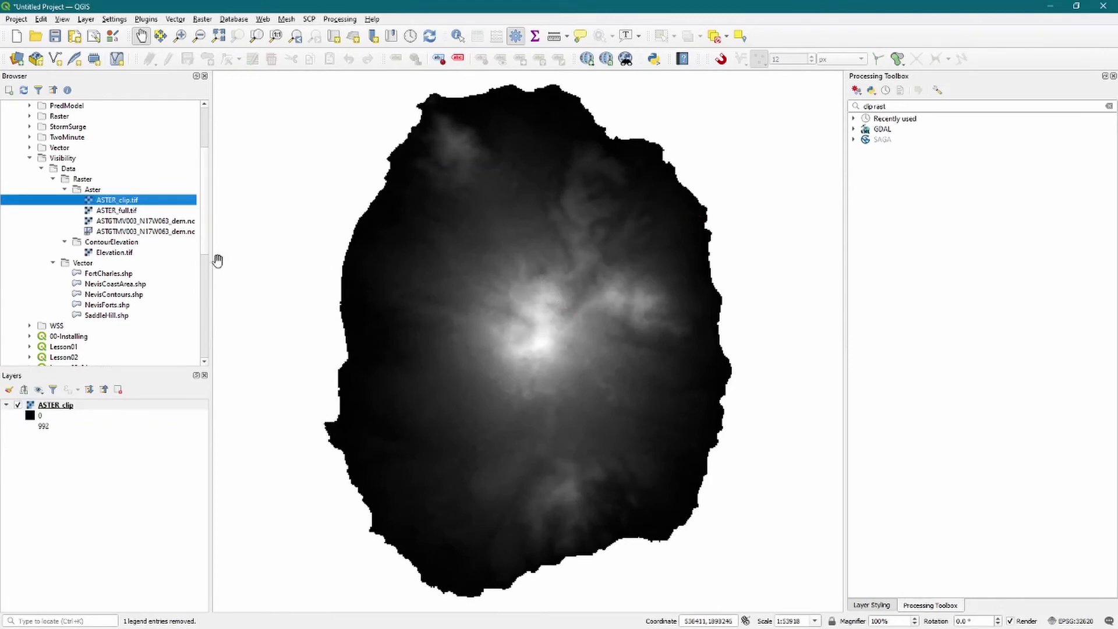
Add NevisForts.shp to the map above ASTER_clip, and open the Create viewpoints tool from Visibility analysis.
left_click(108, 306)
double_click(107, 309)
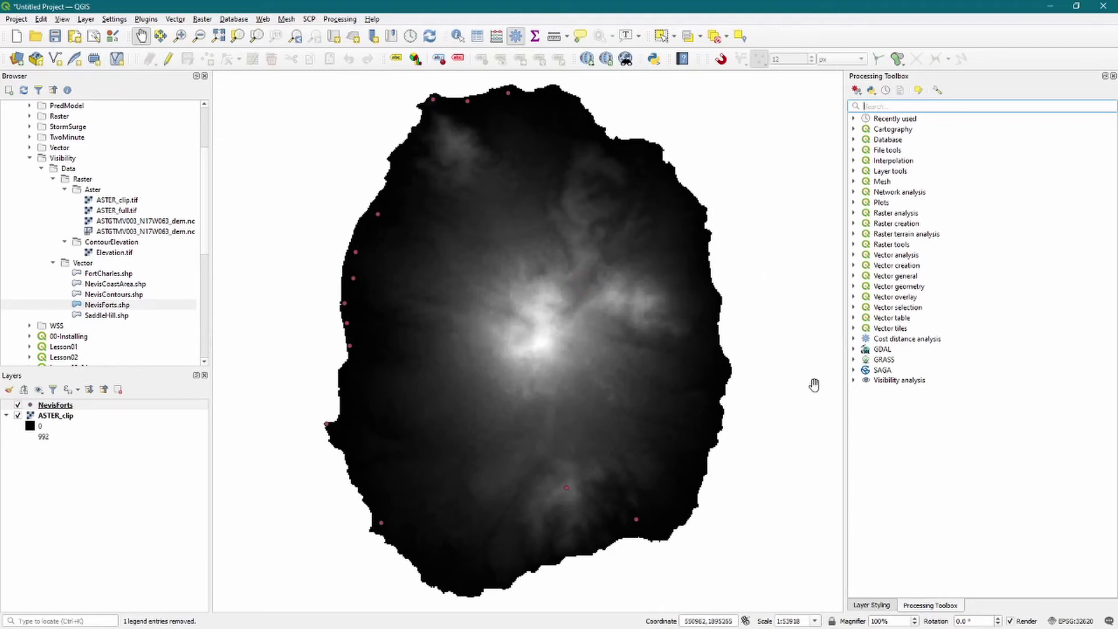
left_click(854, 380)
left_click(866, 399)
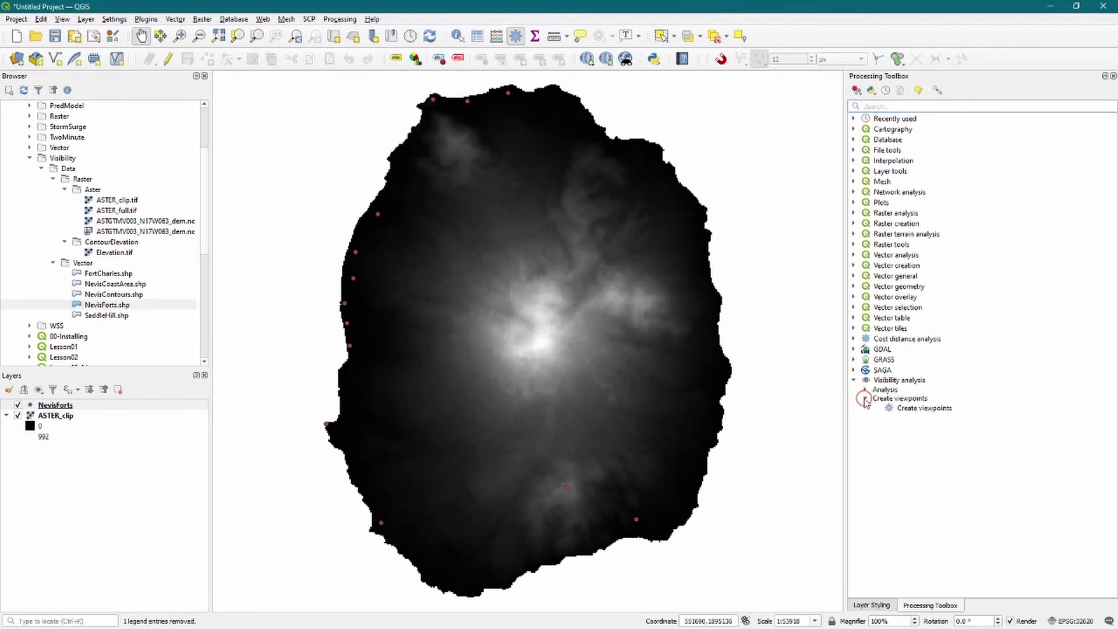
double_click(908, 409)
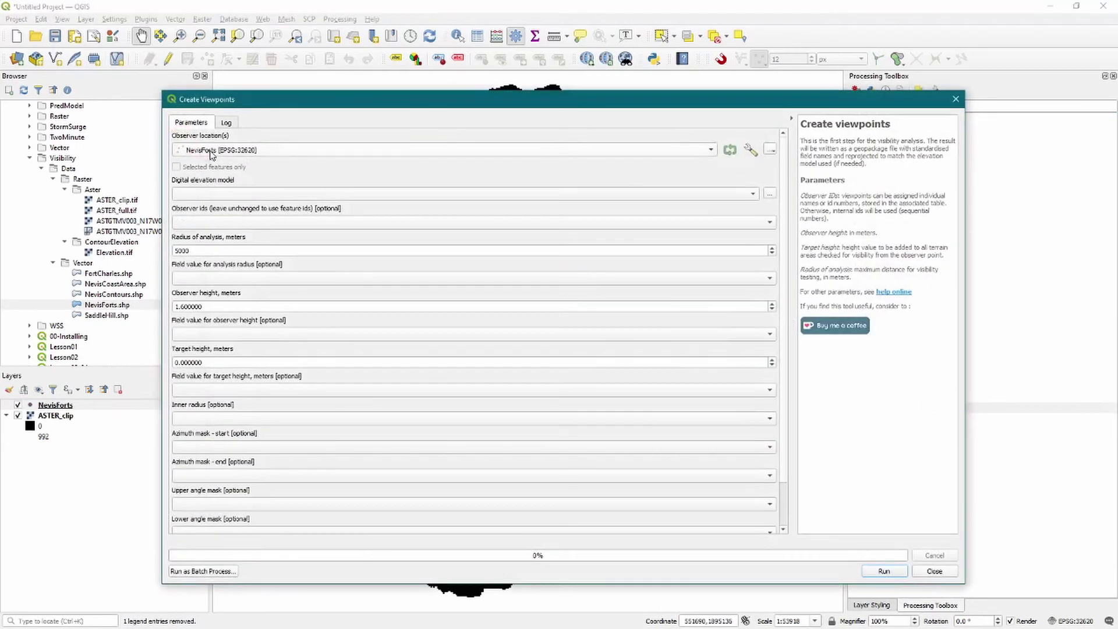
Create viewpoints from NevisForts on the ASTER_clip elevation model with a 10000 m radius, 5 m observer height and 0 m target height.
left_click(214, 195)
left_click(215, 196)
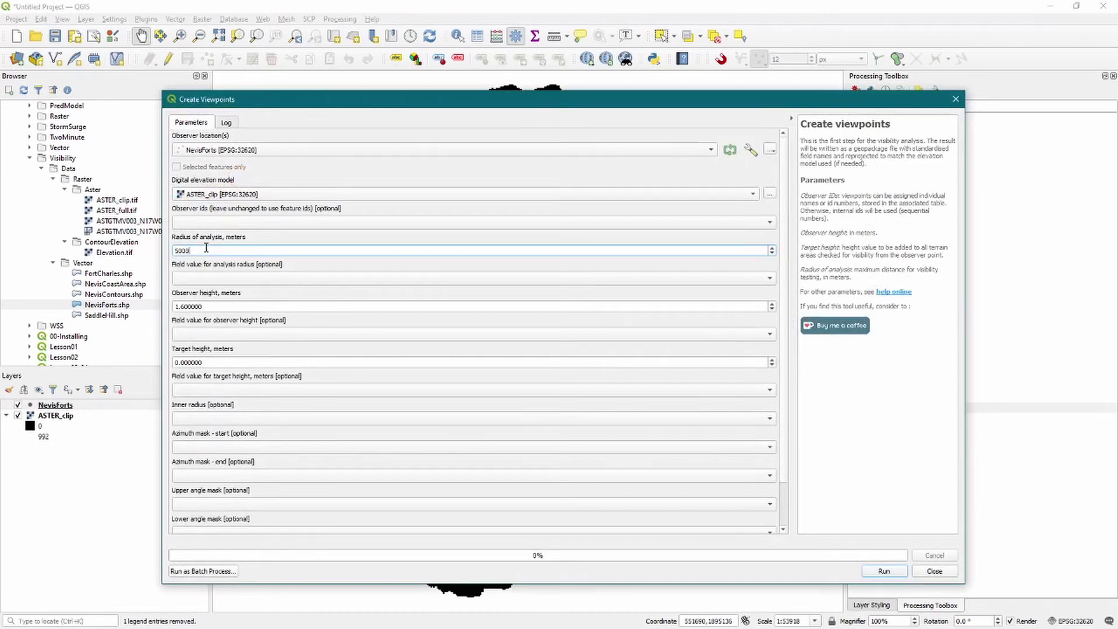
left_click_drag(206, 250, 173, 251)
type("1")
left_click_drag(222, 306, 158, 305)
type("5")
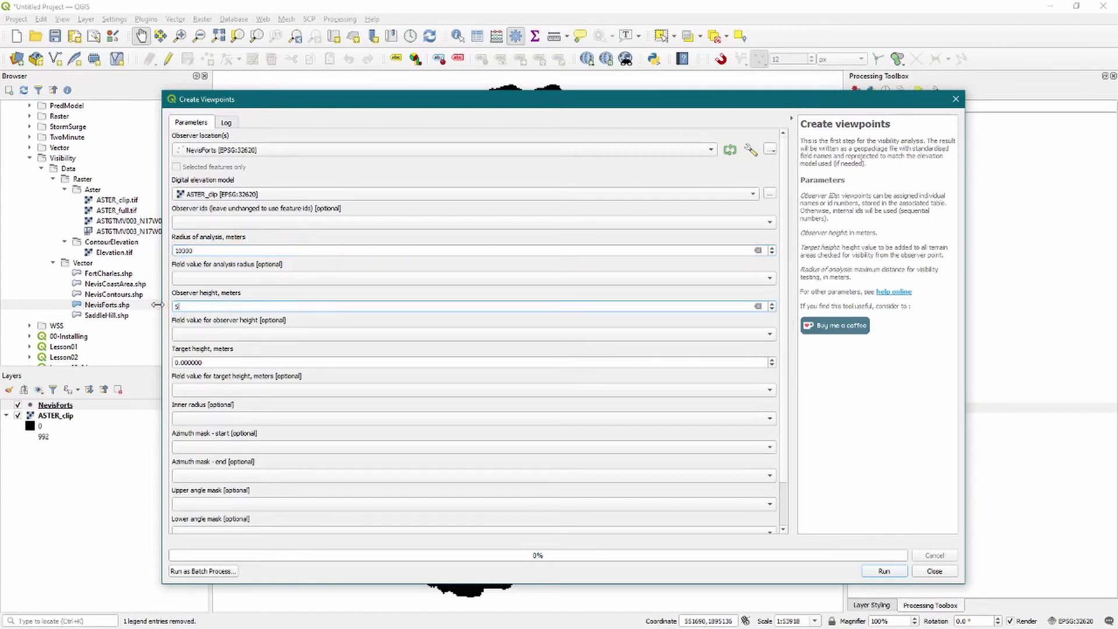
left_click(219, 362)
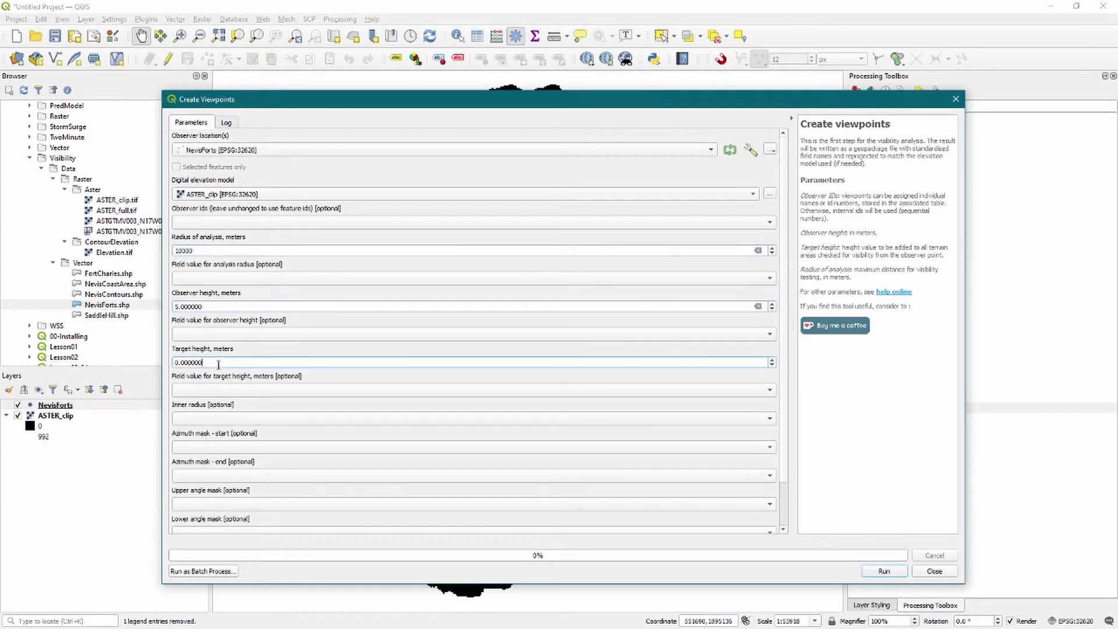
left_click_drag(182, 362, 287, 365)
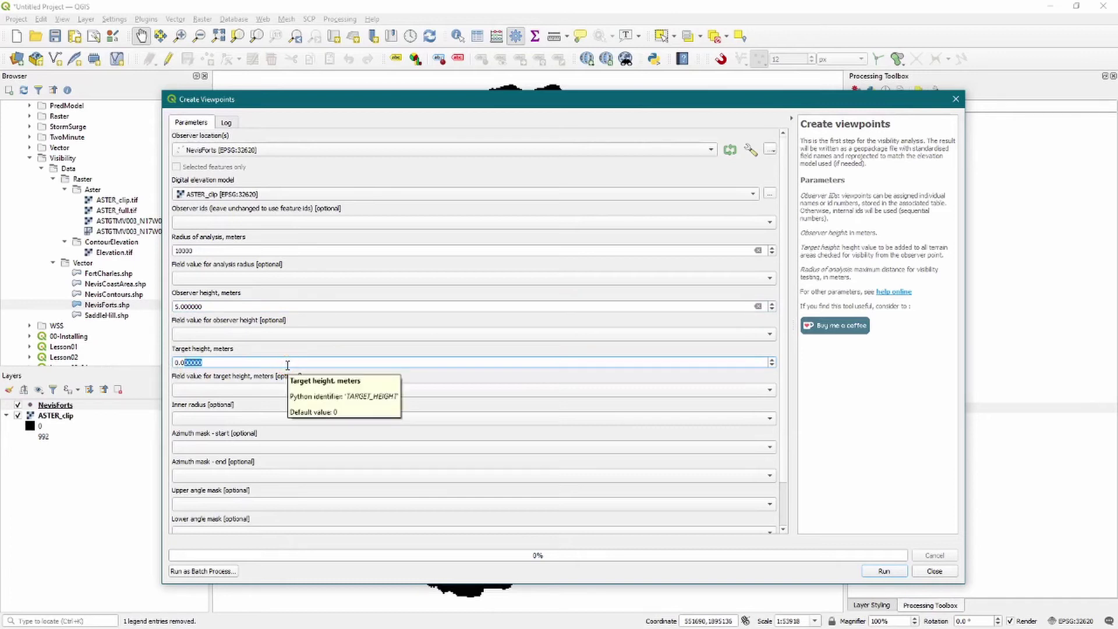
left_click(881, 575)
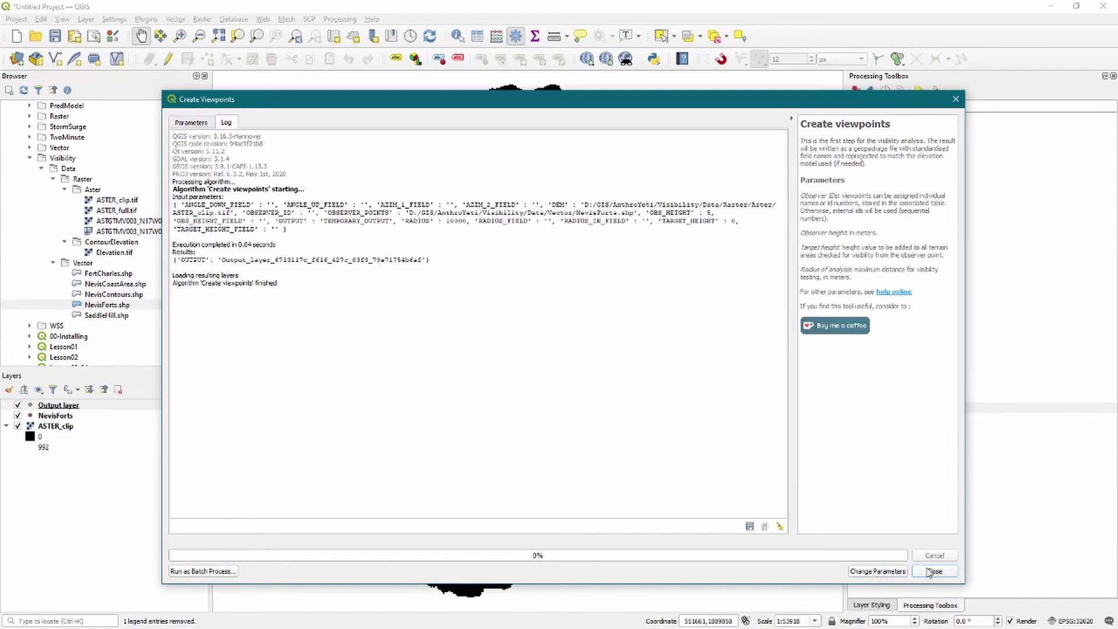
left_click(934, 572)
Rename the newly created viewpoints layer as Observer Points.
left_click(75, 406)
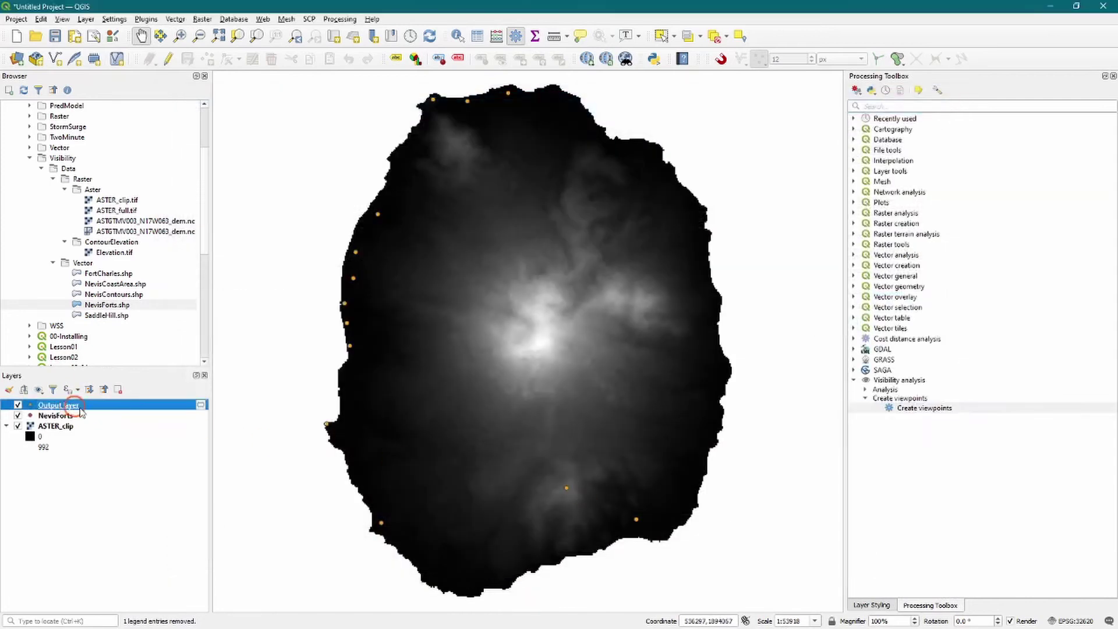
left_click(81, 408)
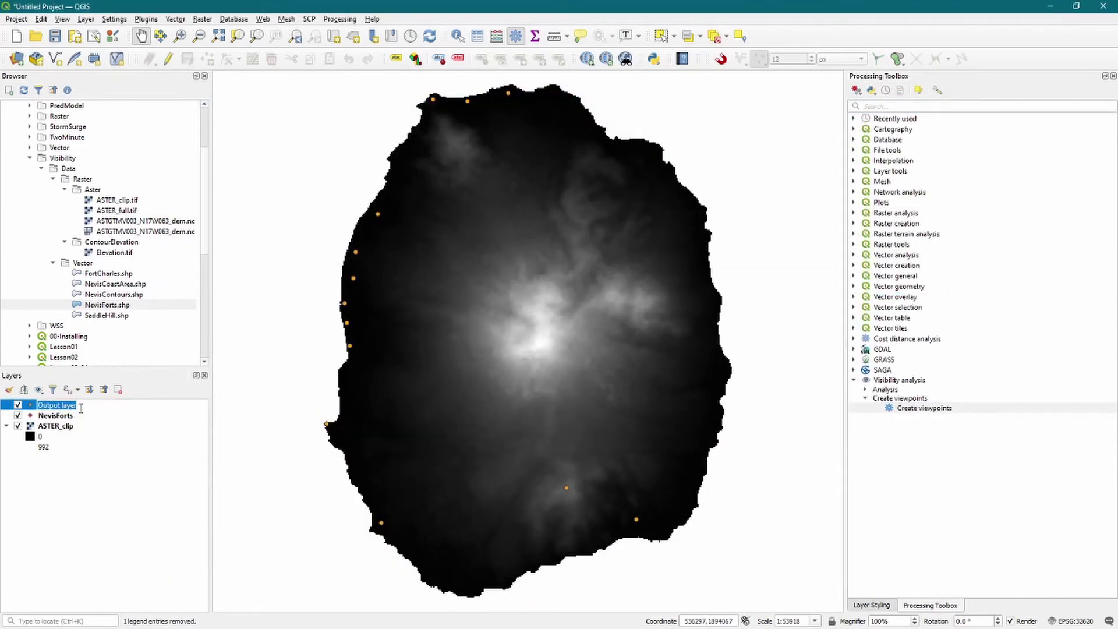
type("0")
key("Return")
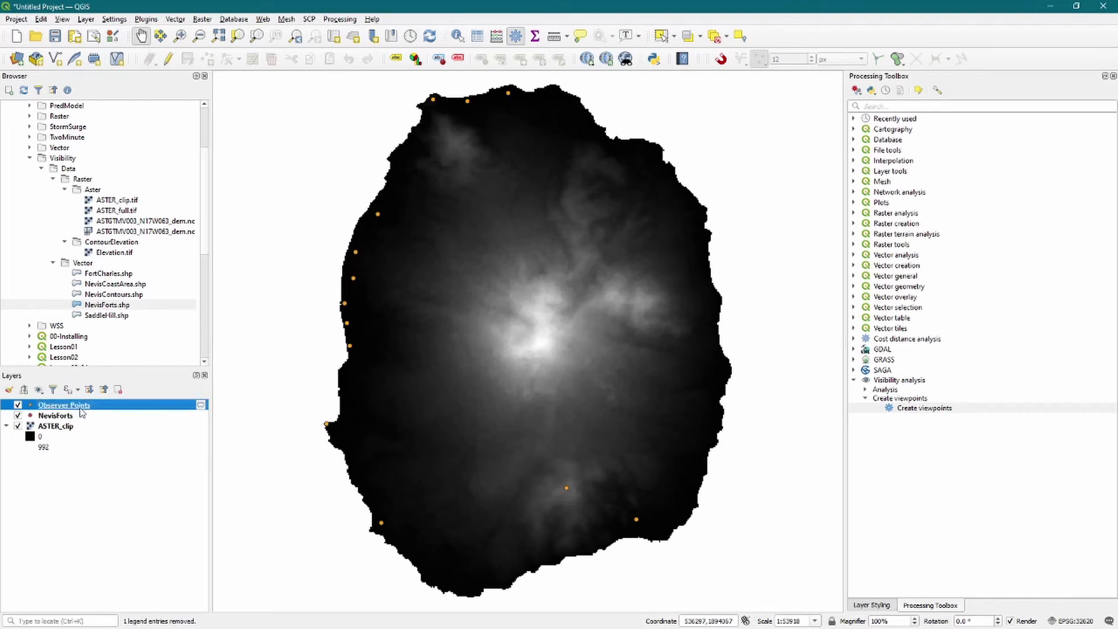
Run a binary Viewshed from Observer Points on the ASTER_clip elevation model, taking Earth curvature into account and combining outputs by addition.
left_click(866, 389)
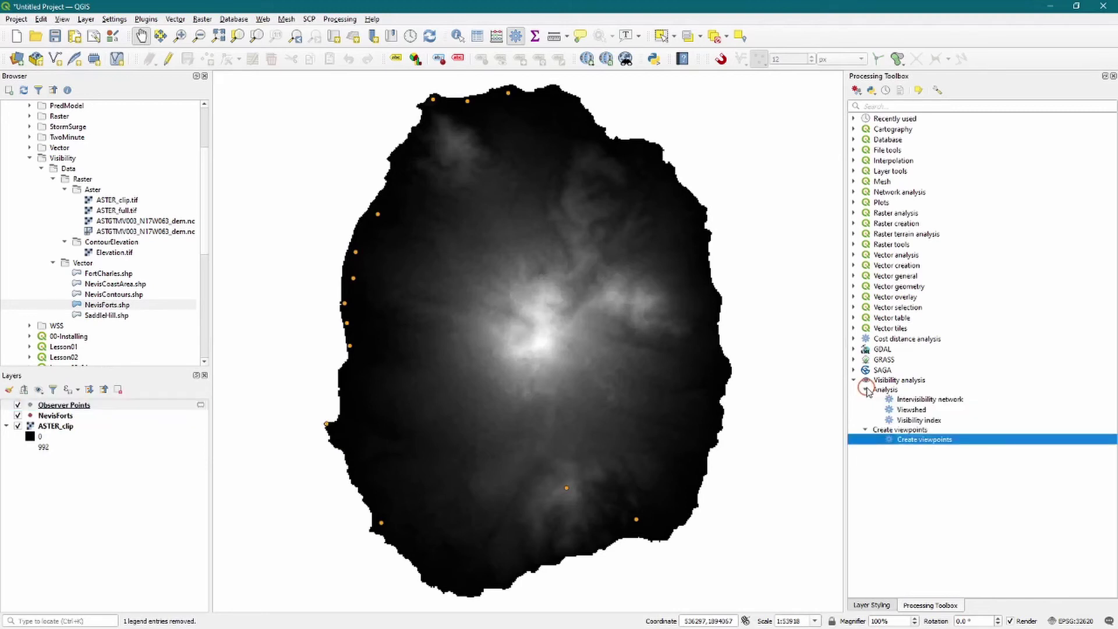
double_click(912, 410)
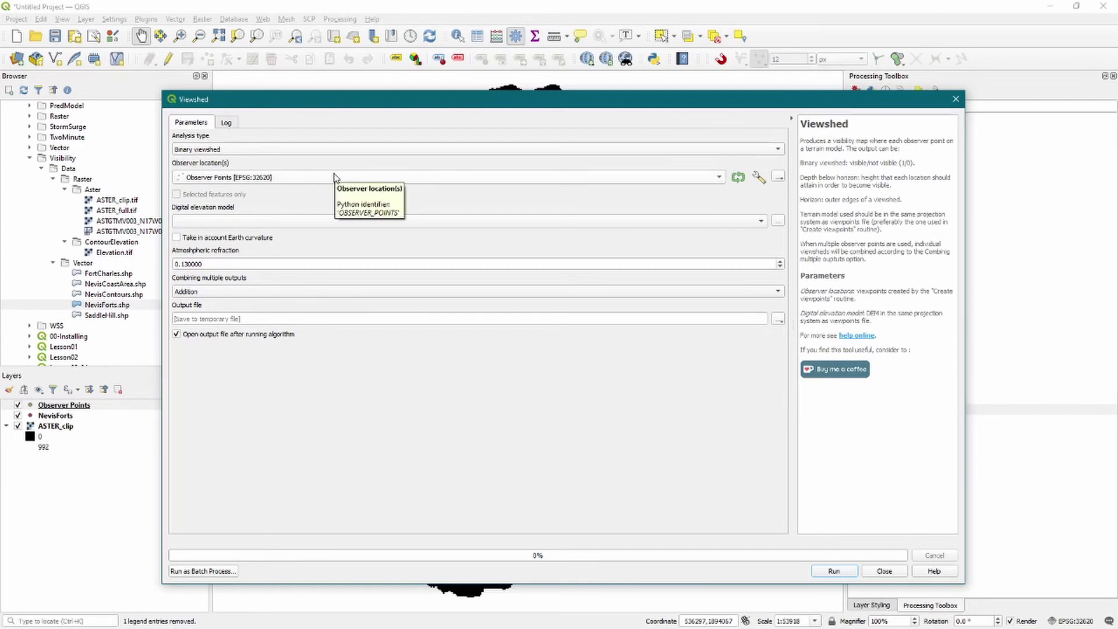
left_click(240, 223)
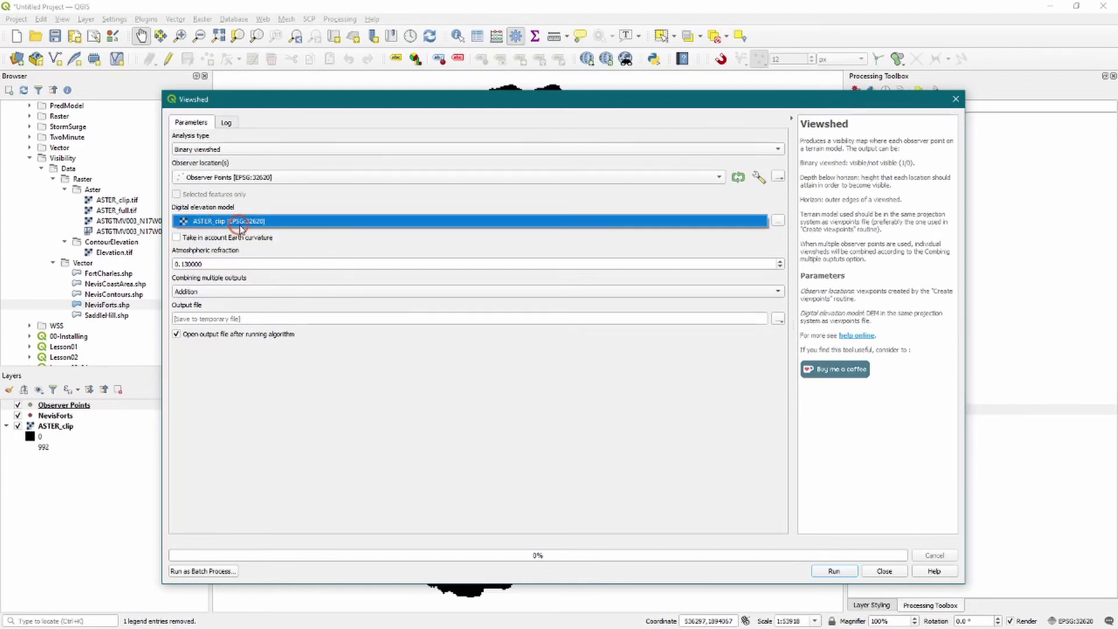
left_click(240, 222)
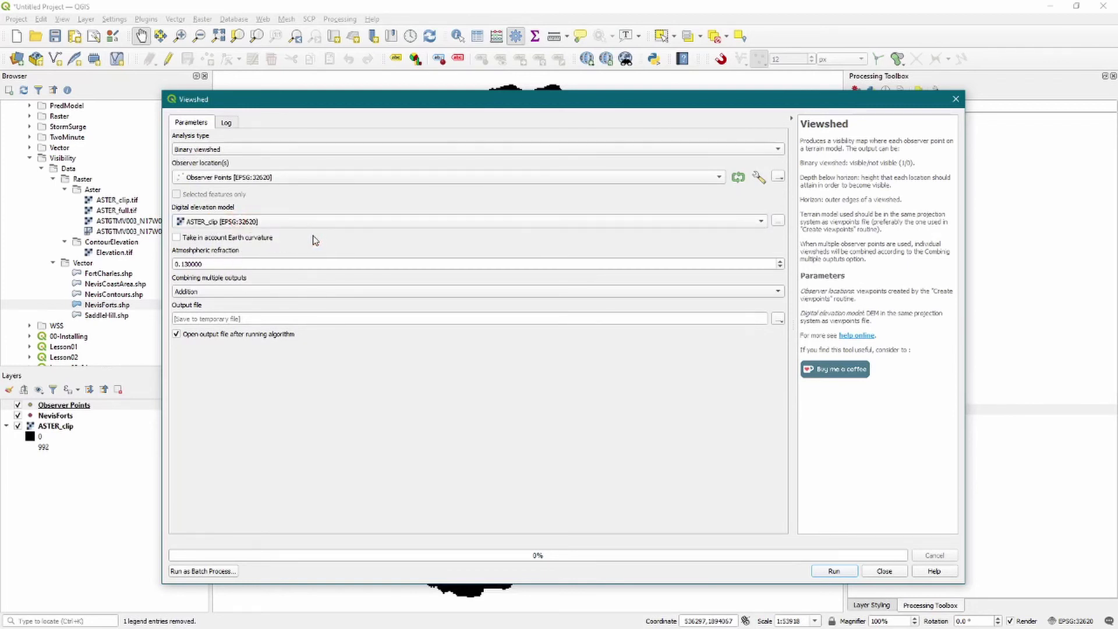
left_click(206, 238)
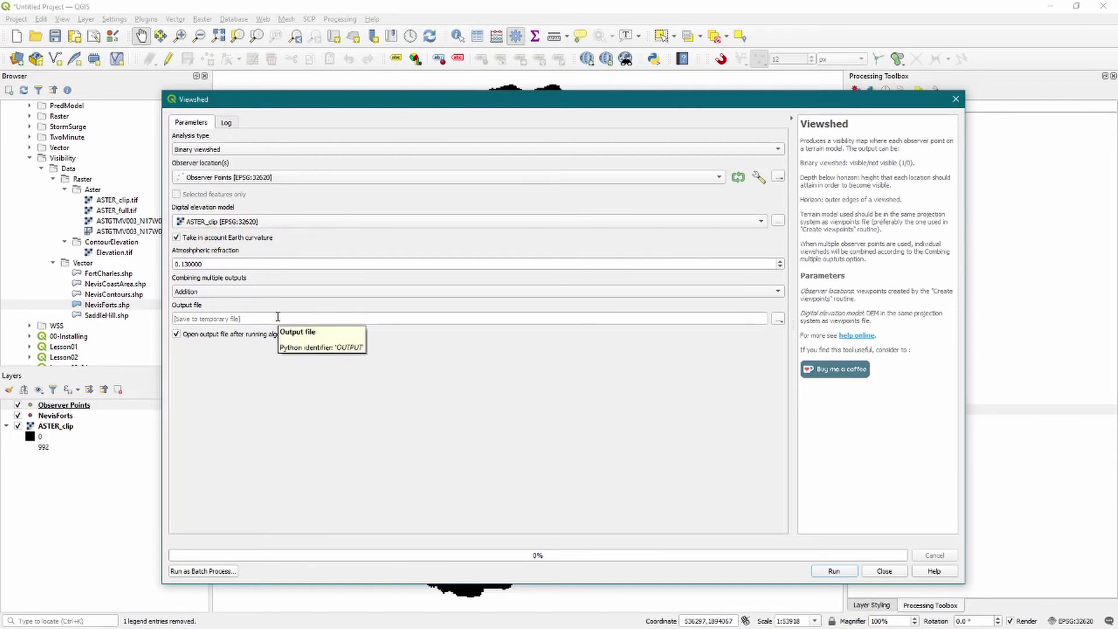
left_click(834, 571)
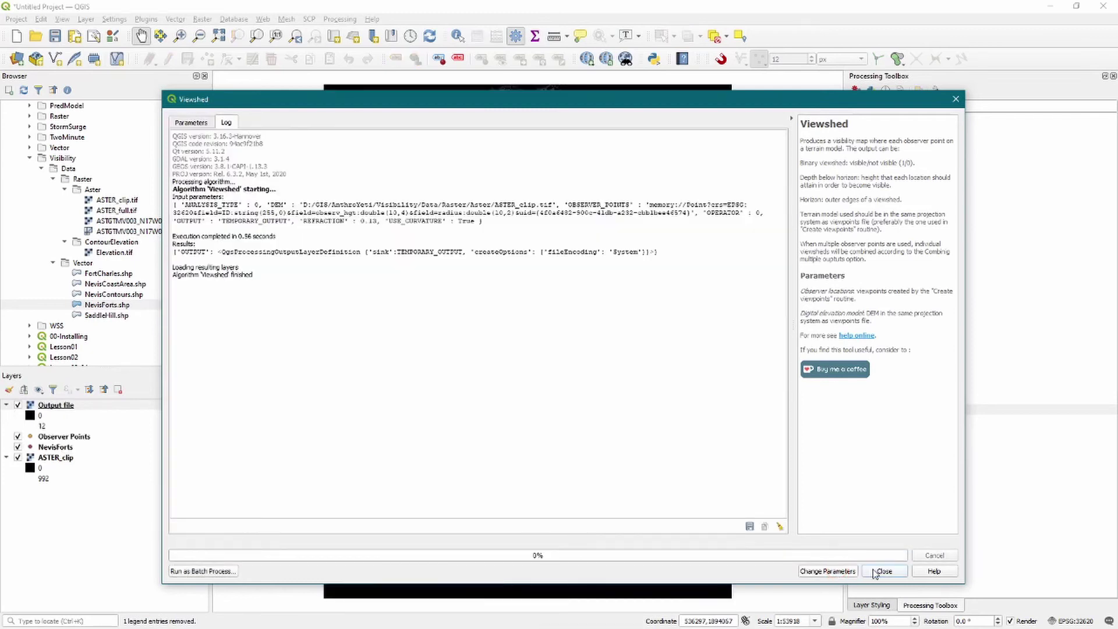
left_click(879, 571)
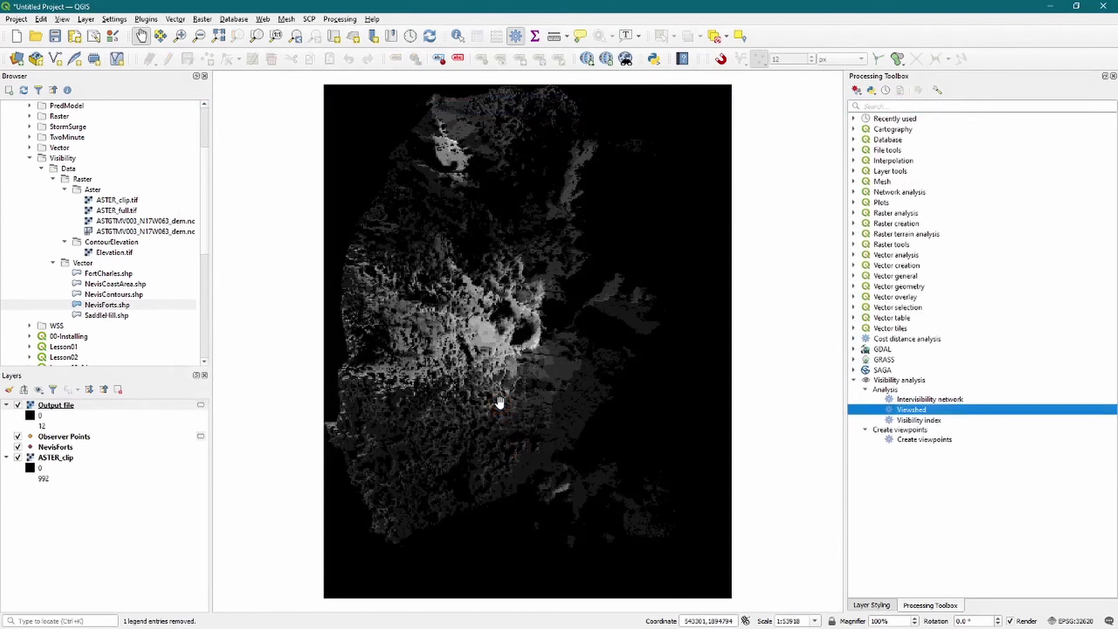
Style the viewshed Output file layer as singleband pseudocolor with discrete interpolation and four equal-interval classes.
left_click(58, 406)
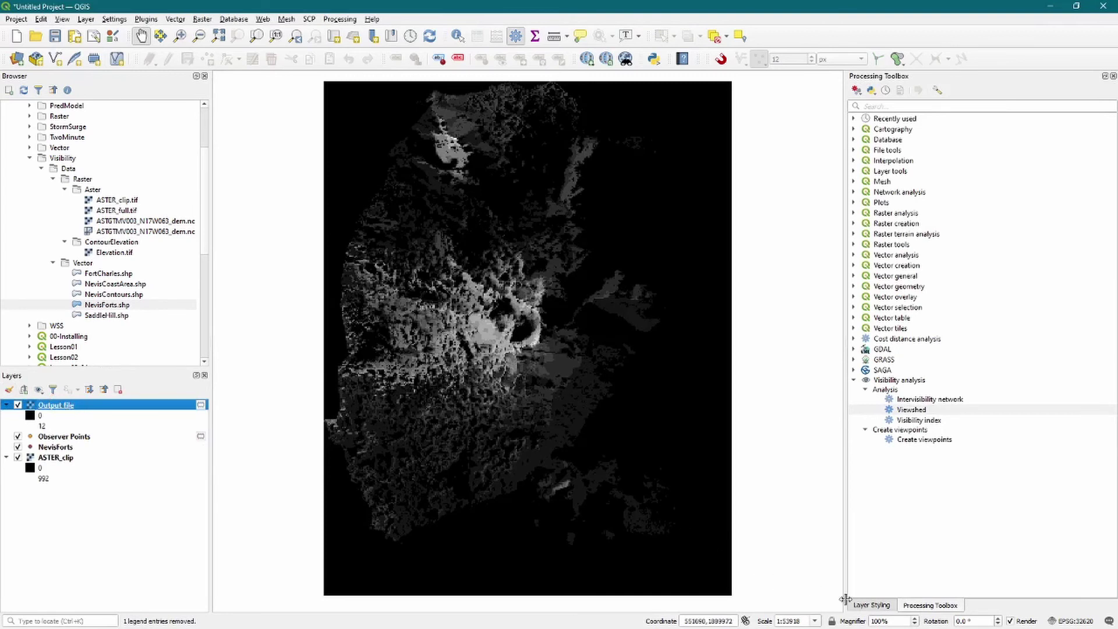
left_click(872, 606)
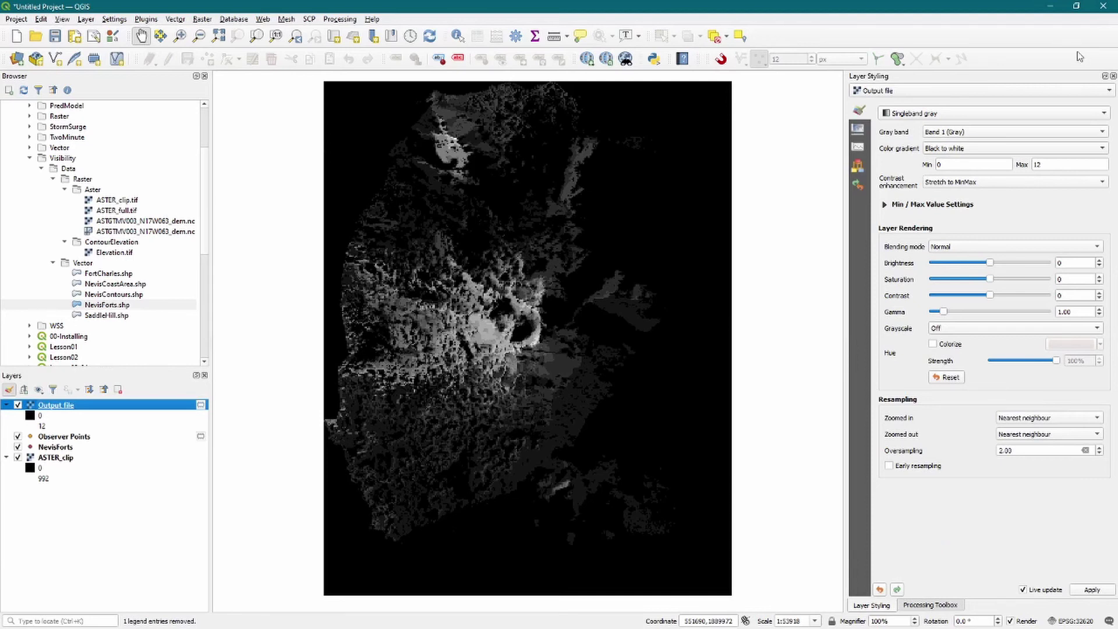
left_click(918, 114)
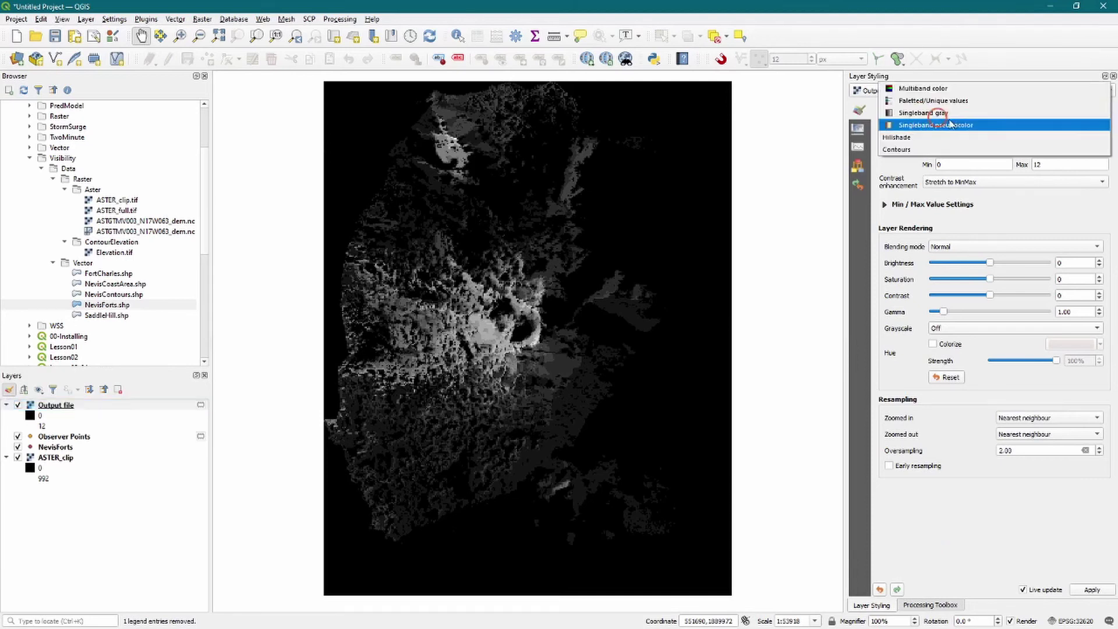
left_click(982, 126)
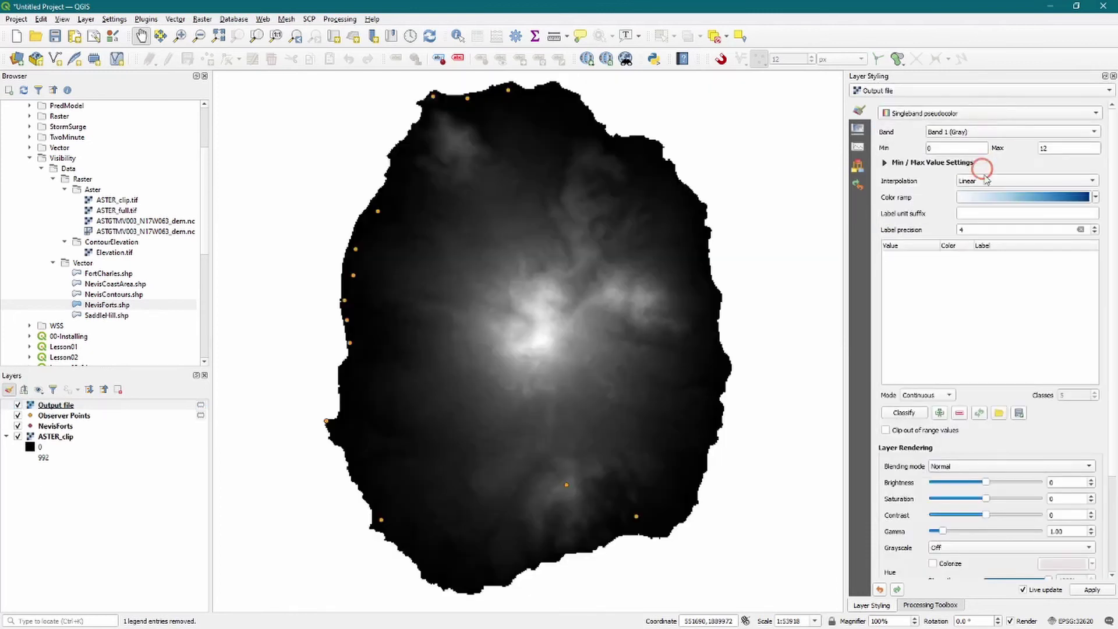
left_click(992, 185)
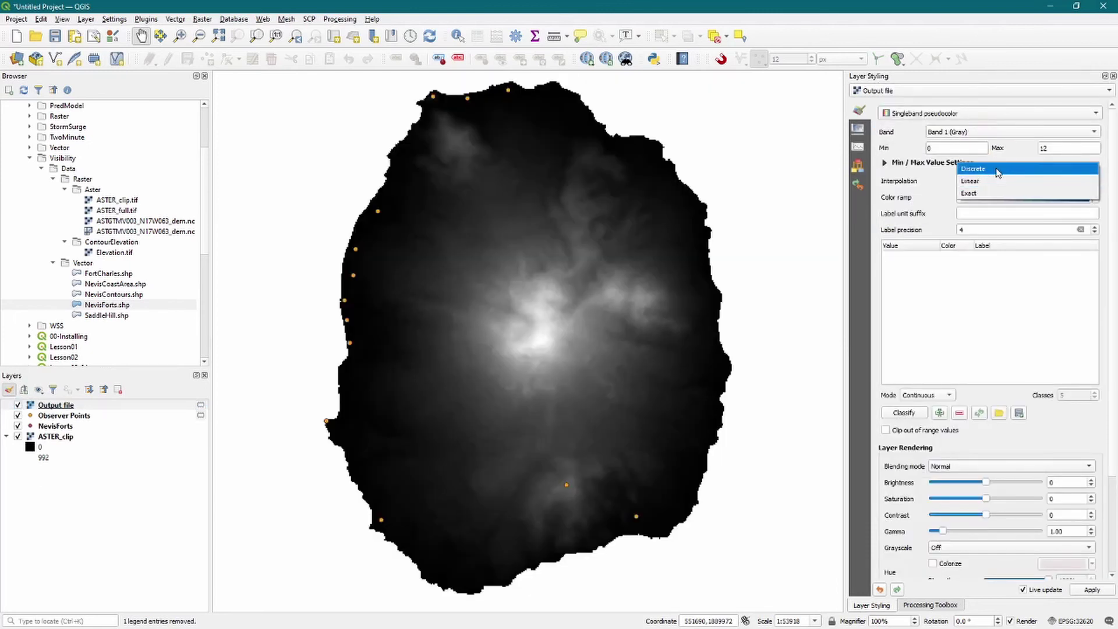
left_click(996, 170)
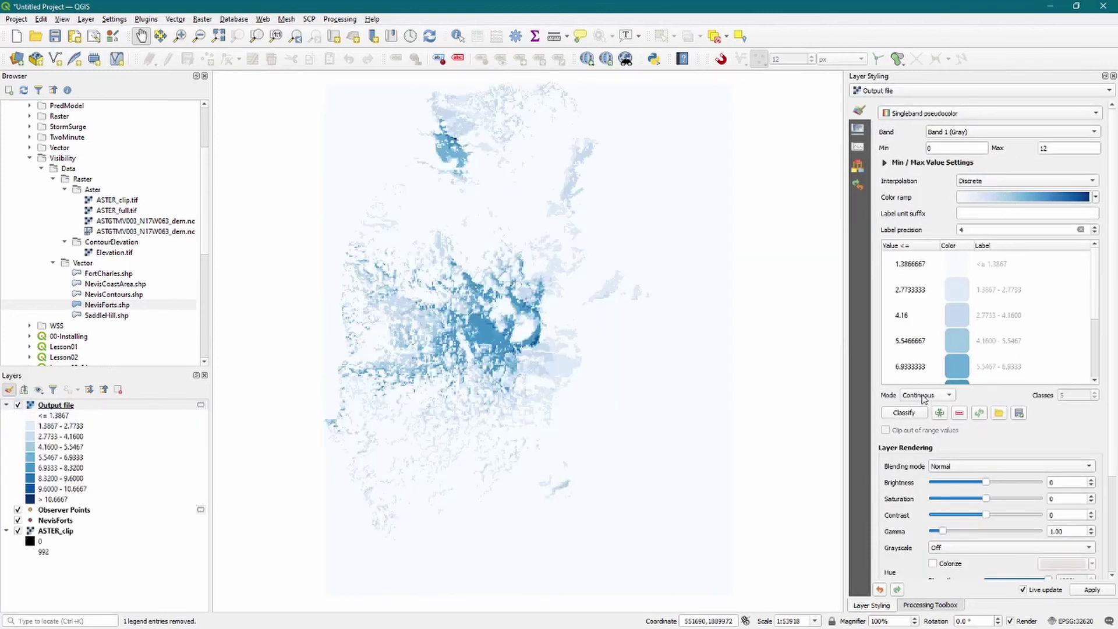
left_click(923, 396)
left_click(926, 408)
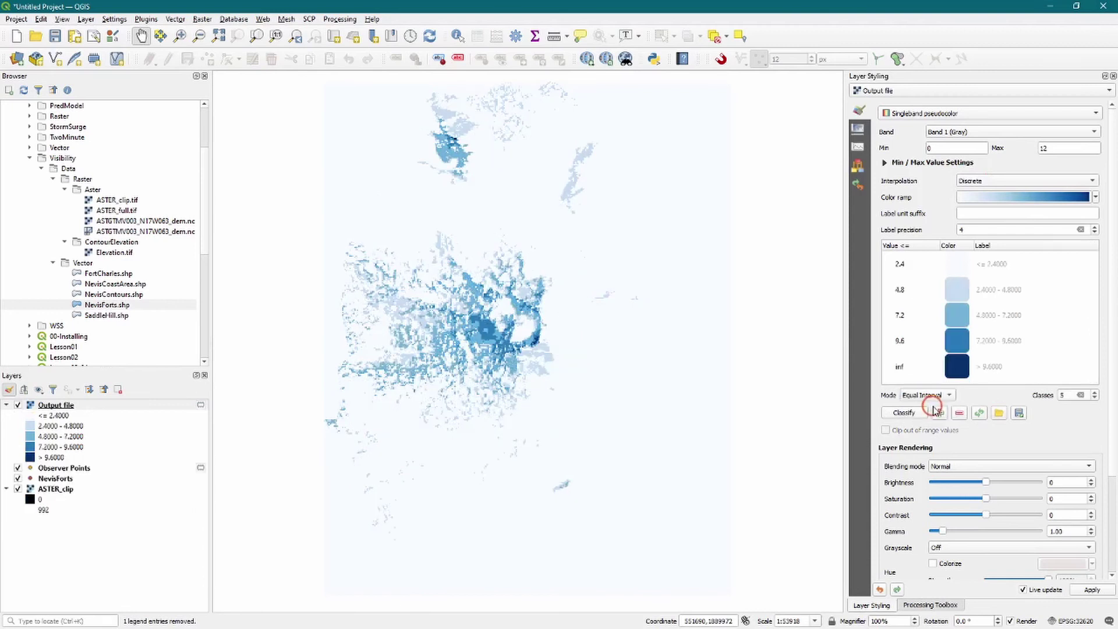
left_click(1095, 399)
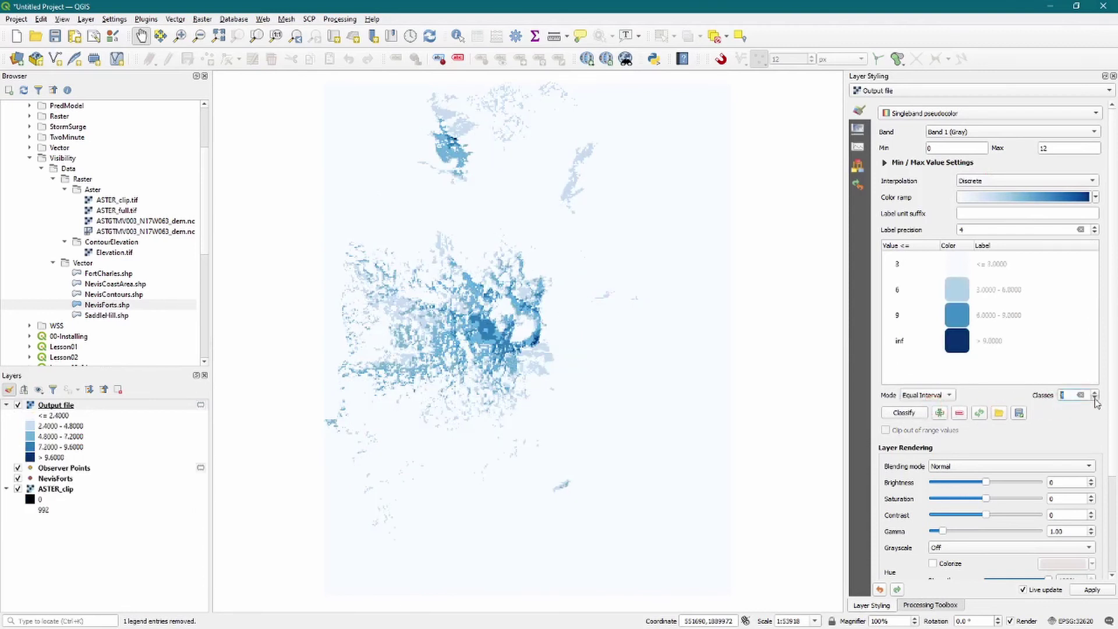
Set the four class upper values of the viewshed layer to 0, 3, 6 and 12.
double_click(897, 265)
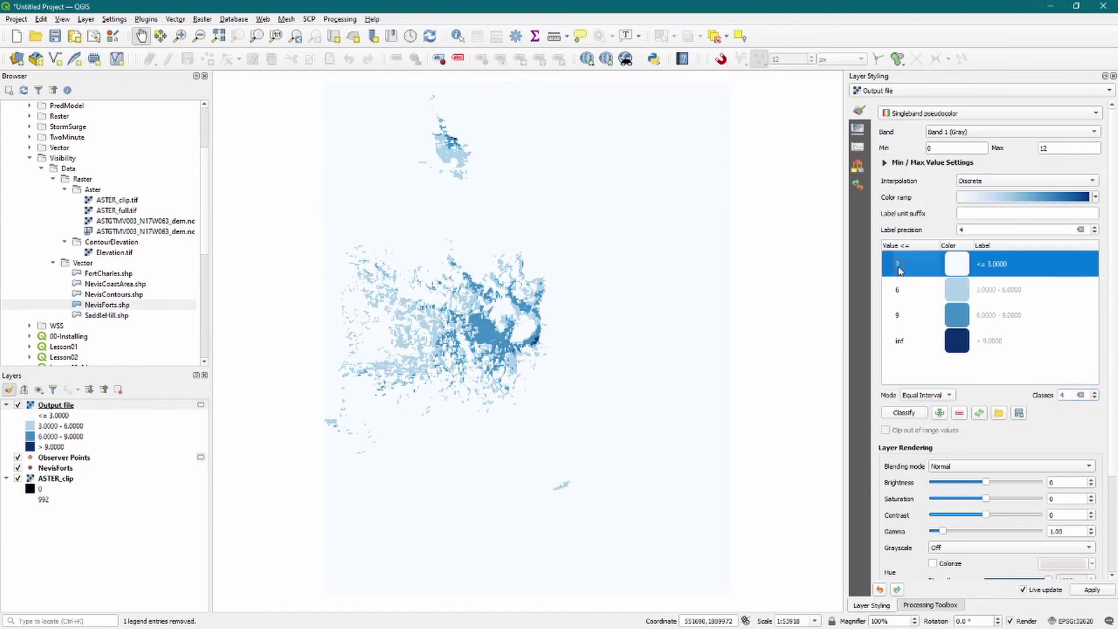
type("0")
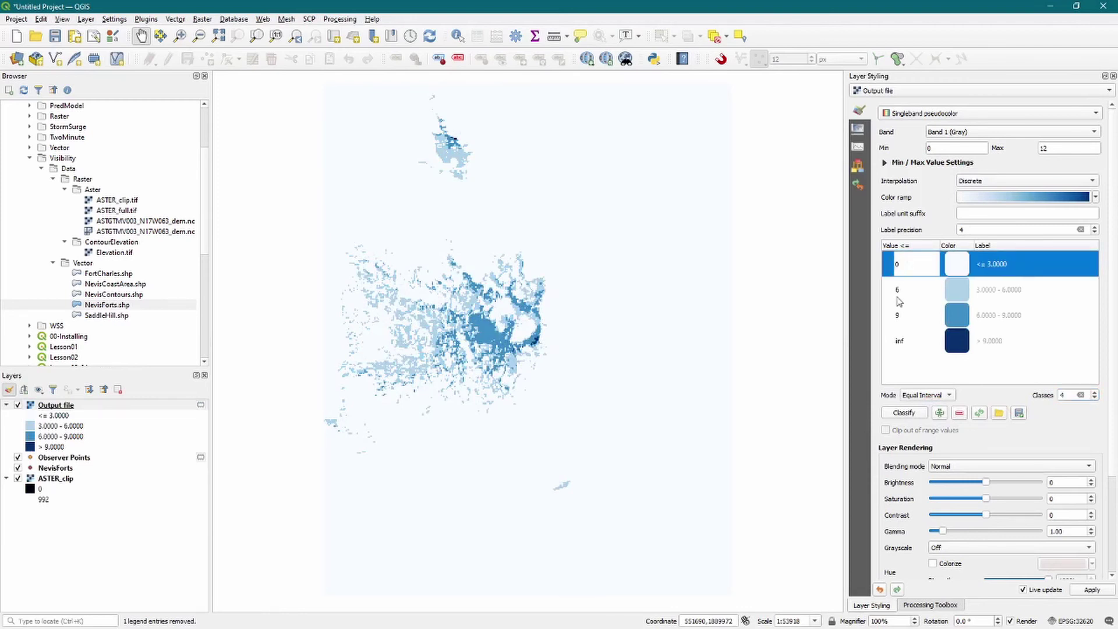
double_click(898, 291)
type("3")
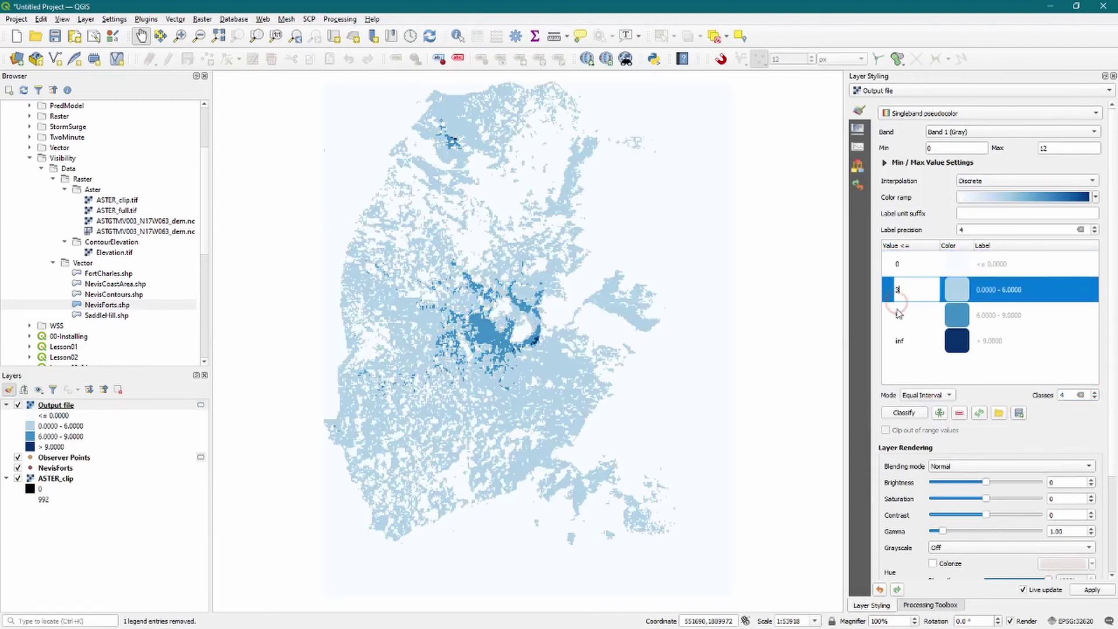
double_click(897, 315)
type("6")
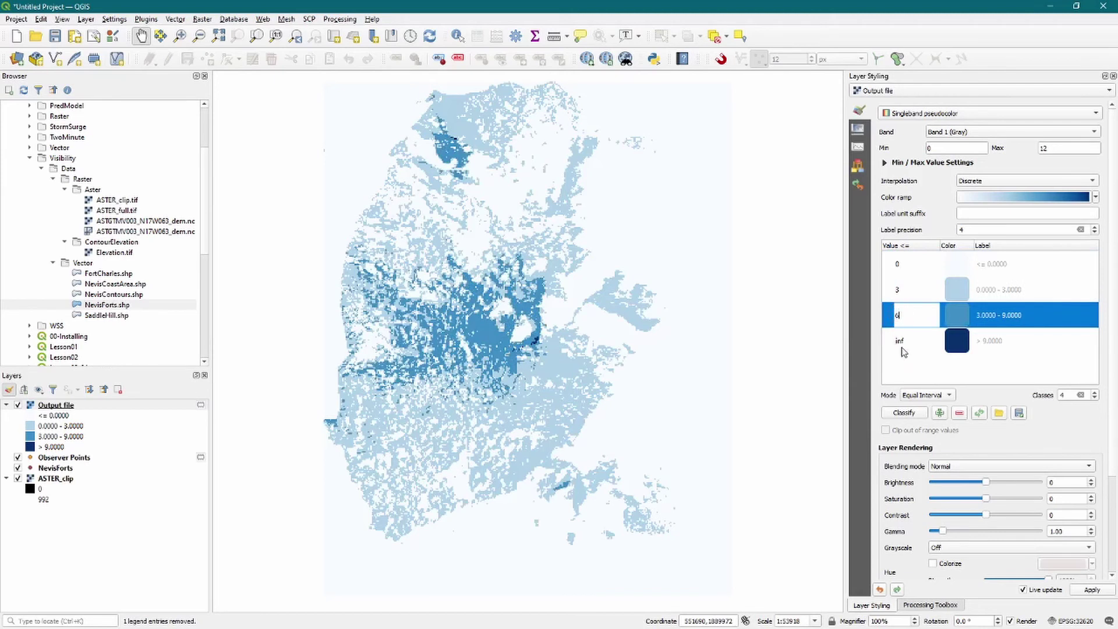
left_click(902, 342)
double_click(902, 342)
type("12")
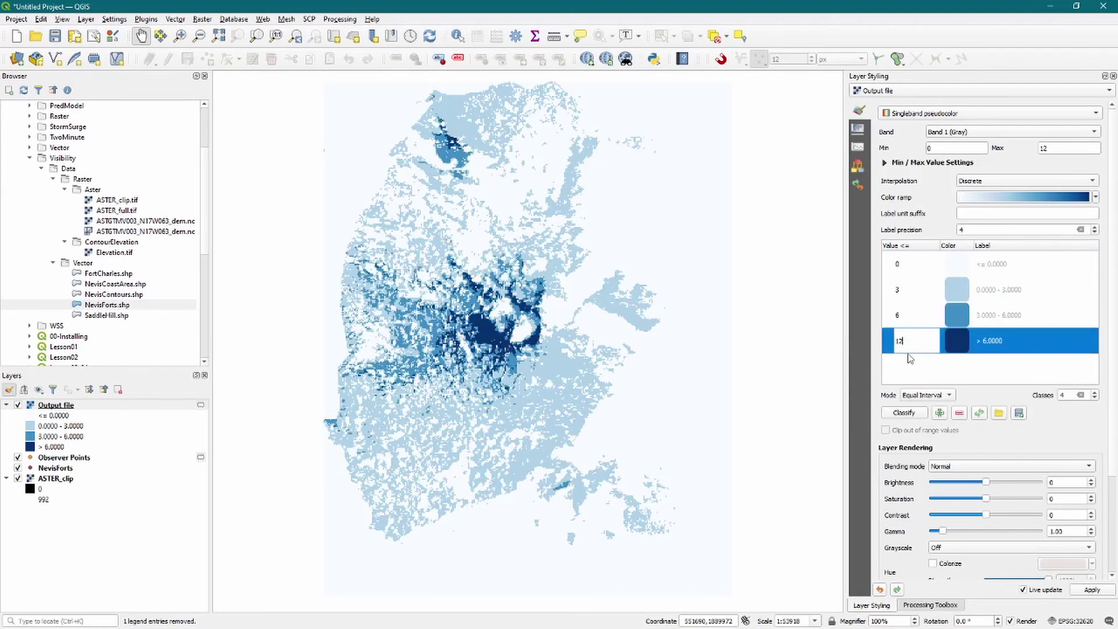
left_click(920, 369)
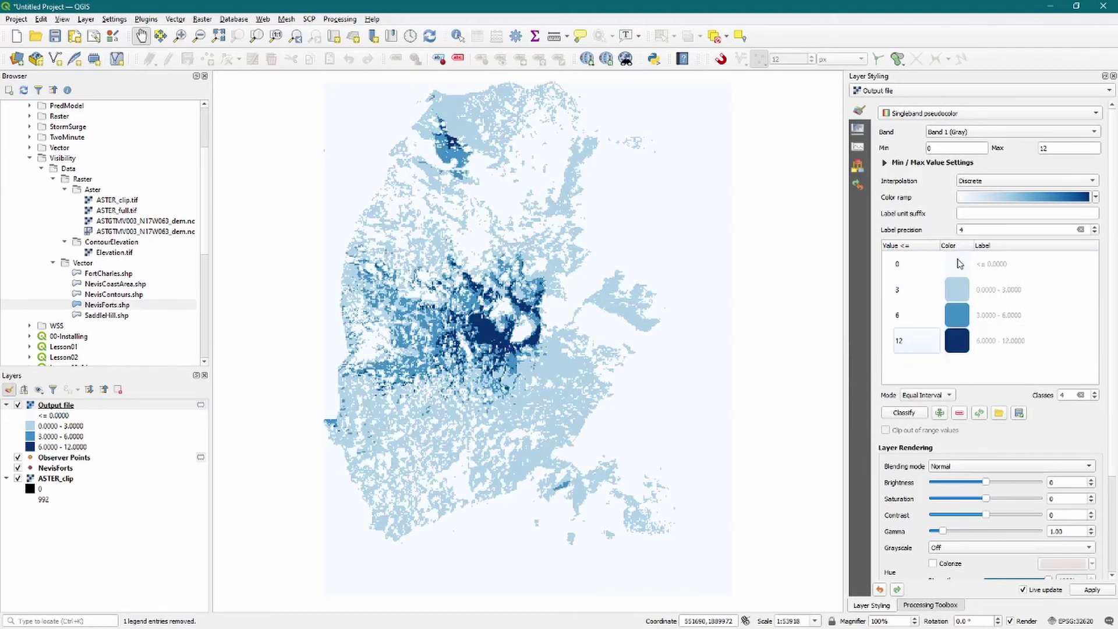
Set the colour opacity of the viewshed layer's 0 class to 0%.
right_click(956, 268)
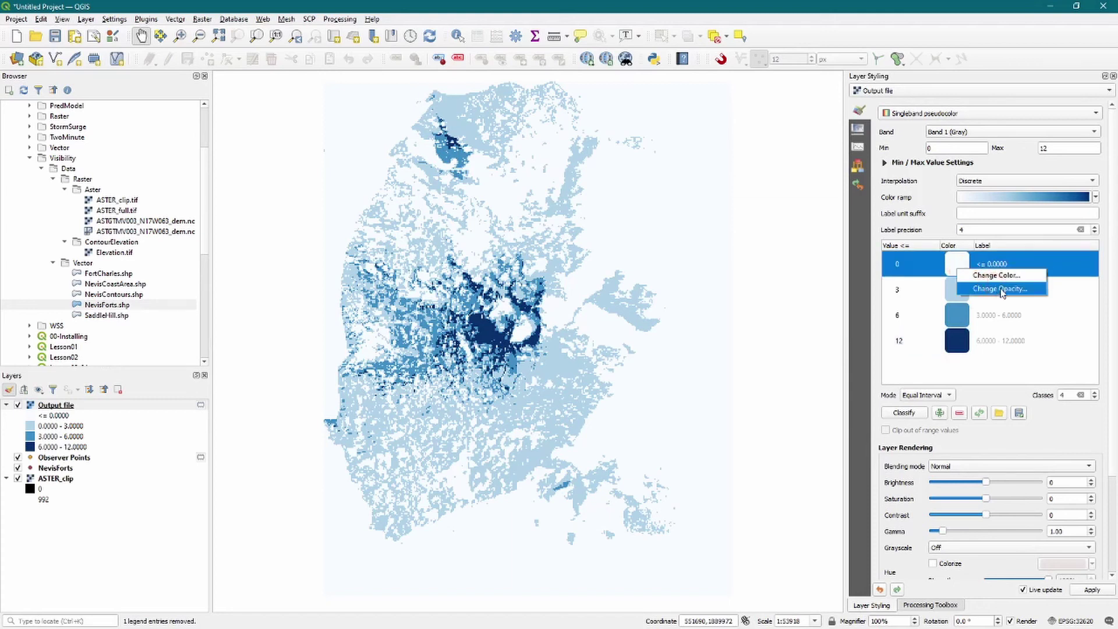
left_click(971, 285)
double_click(572, 318)
type("0")
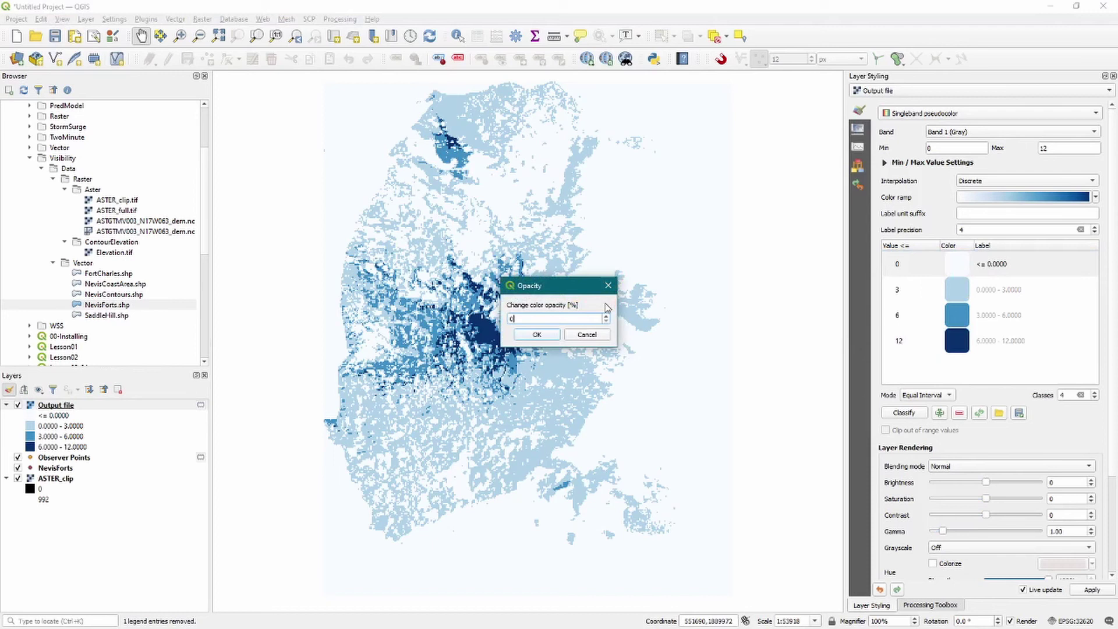
left_click(536, 336)
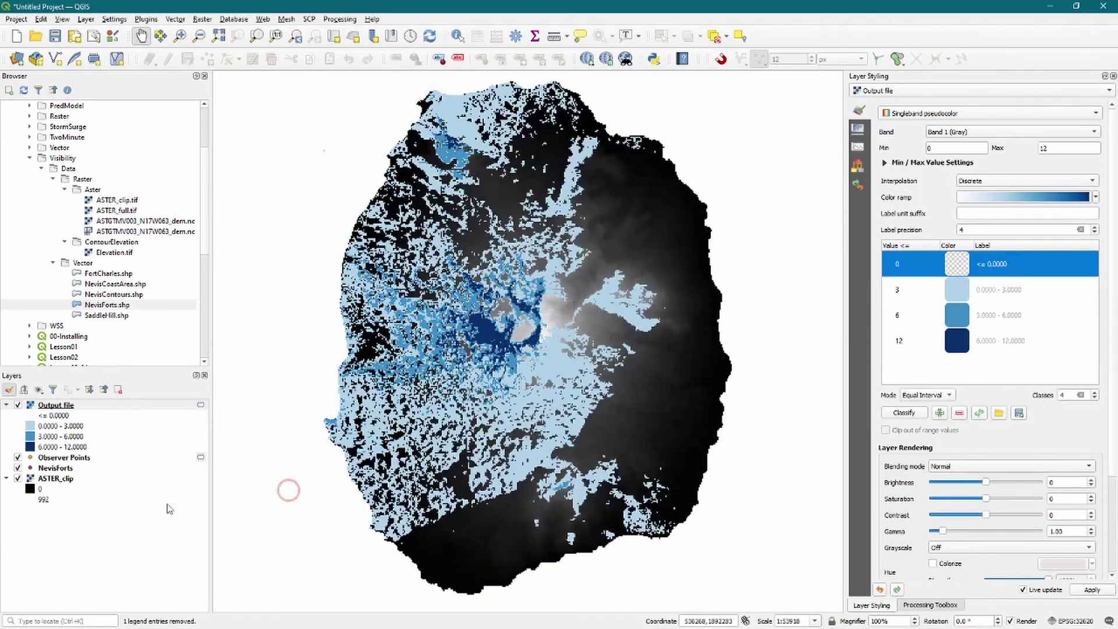
Hide the ASTER_clip layer and add the Google Road basemap.
left_click(18, 478)
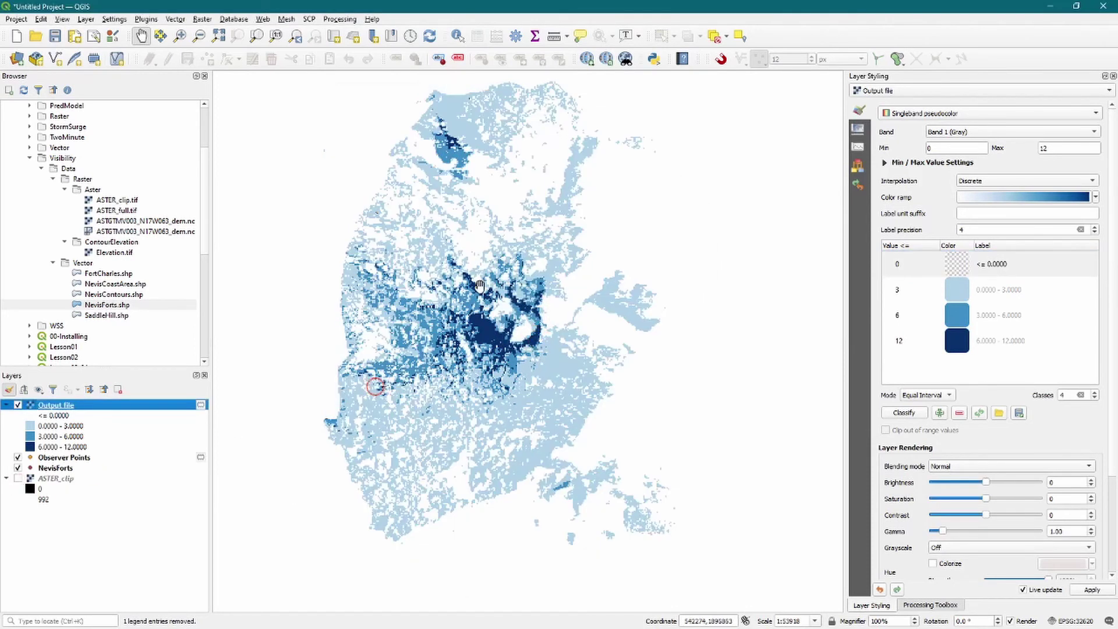
left_click(587, 58)
mouse_move(624, 155)
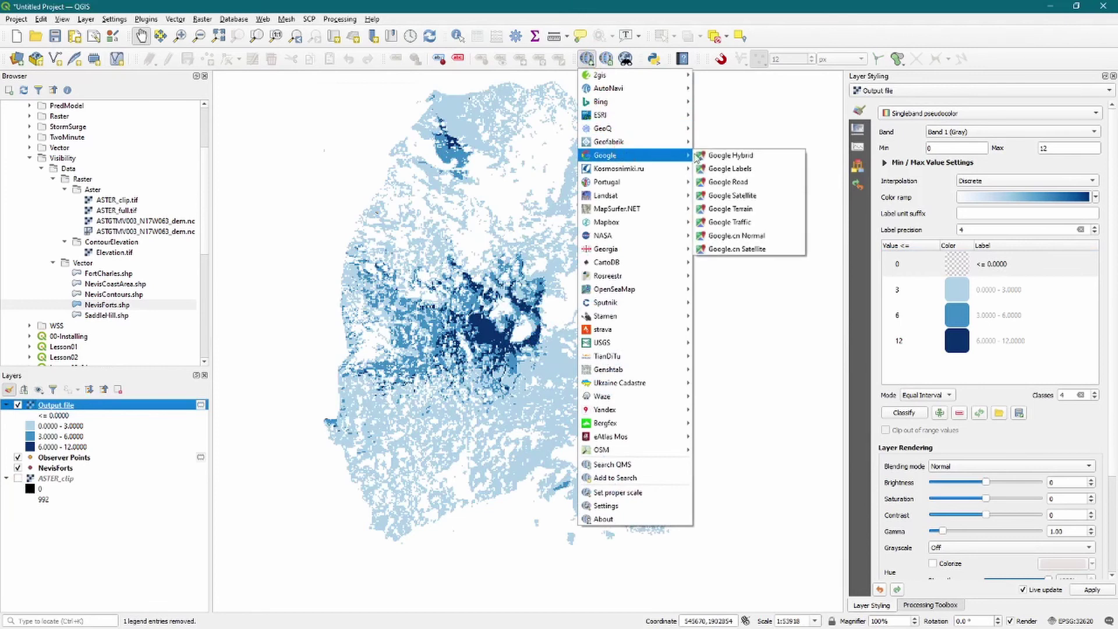
left_click(748, 182)
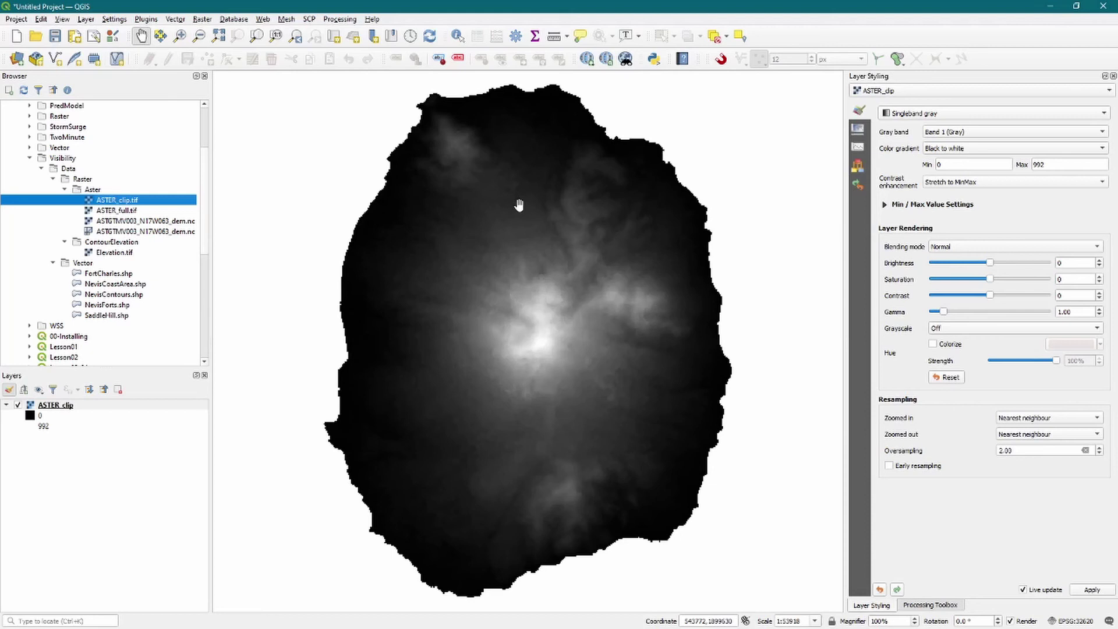
Add SaddleHill.shp to the map above ASTER_clip.
left_click_drag(576, 500, 545, 414)
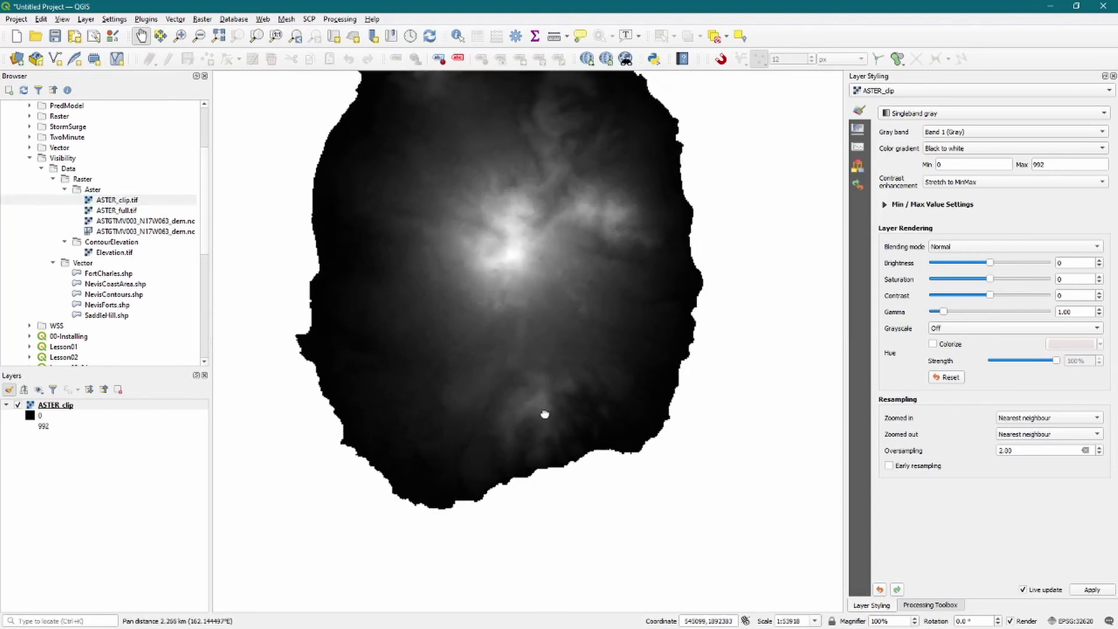
scroll(545, 414, "up", 1)
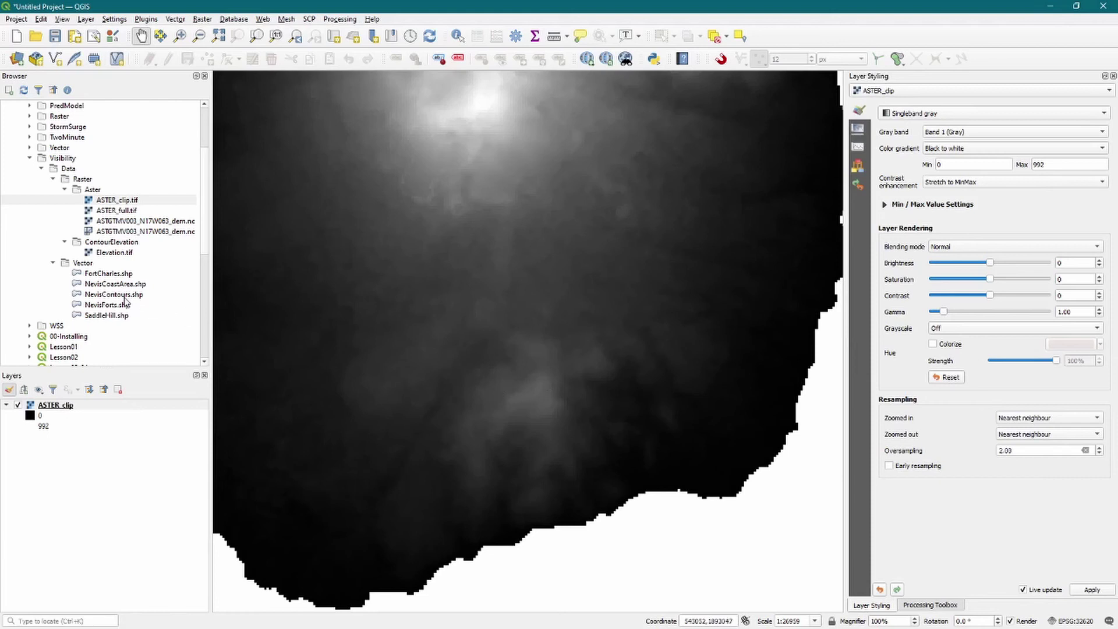
double_click(107, 316)
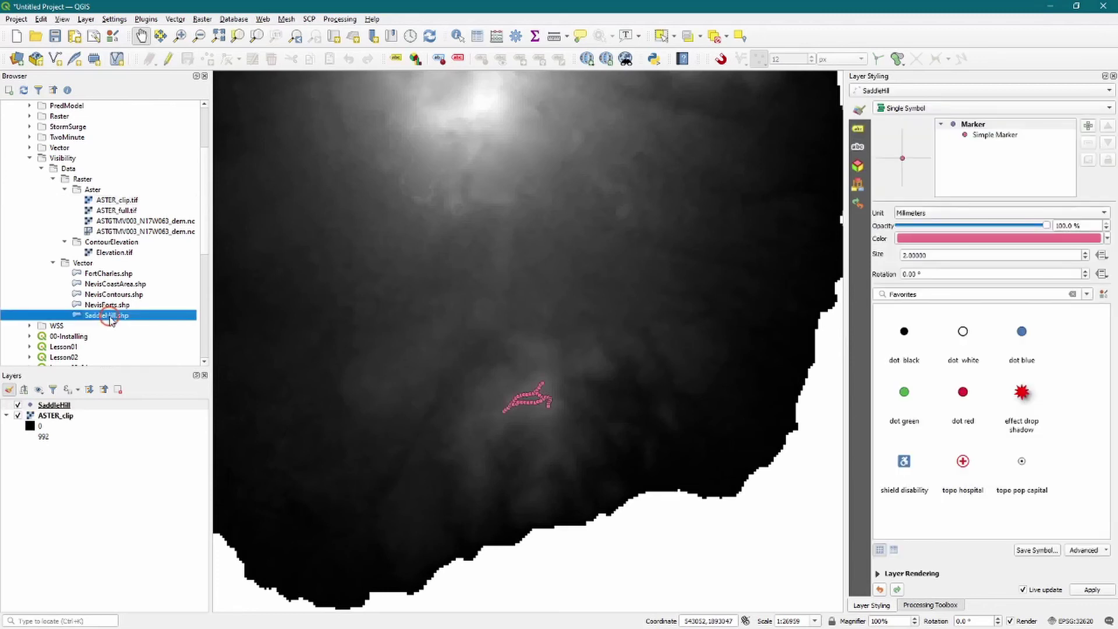
scroll(528, 403, "up", 1)
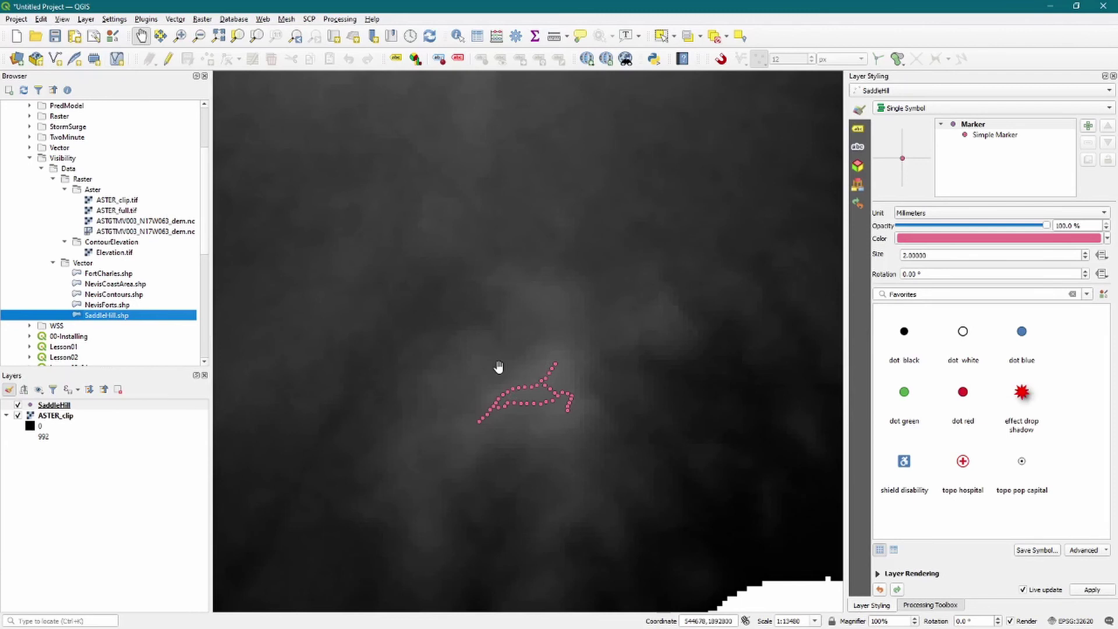
Open the Create Viewpoints tool for the SaddleHill points and select ASTER_clip as the digital elevation model.
left_click(931, 605)
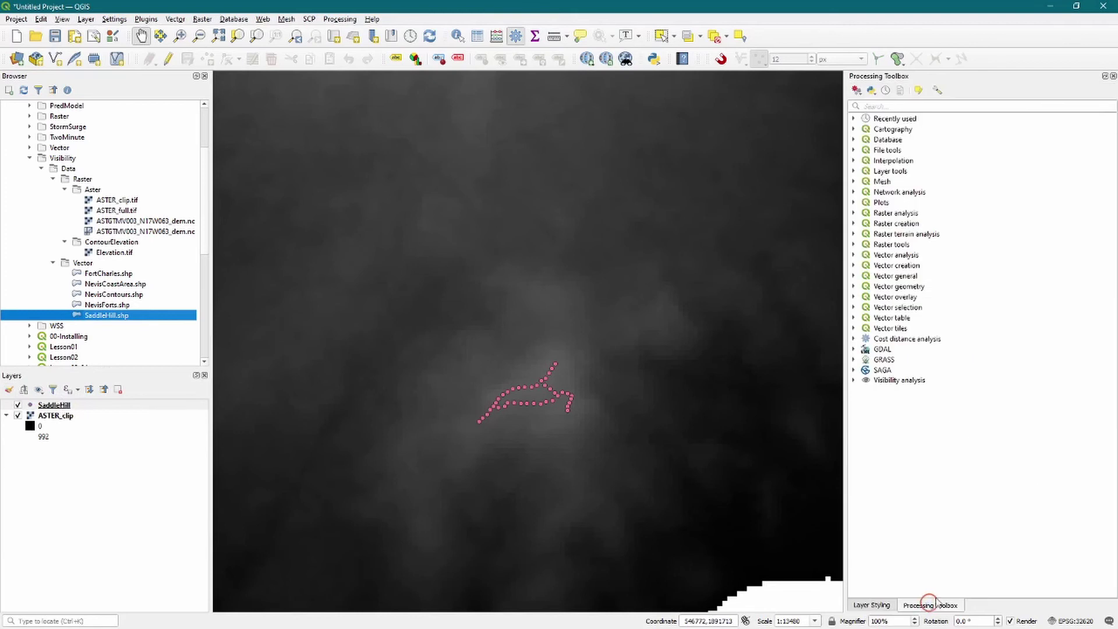
left_click(854, 380)
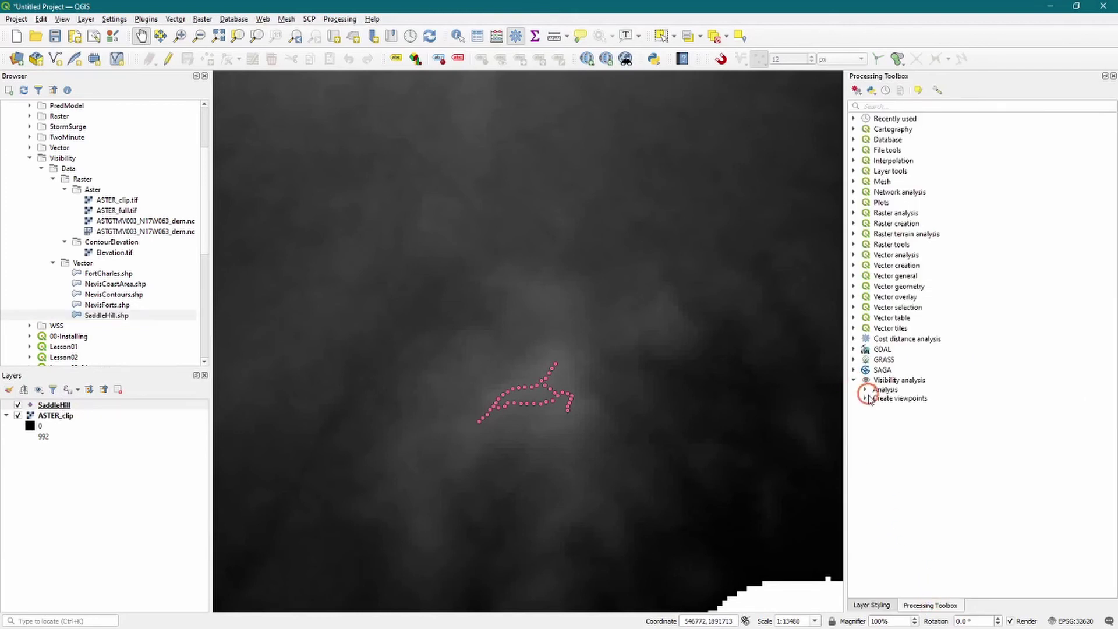
left_click(866, 399)
double_click(911, 408)
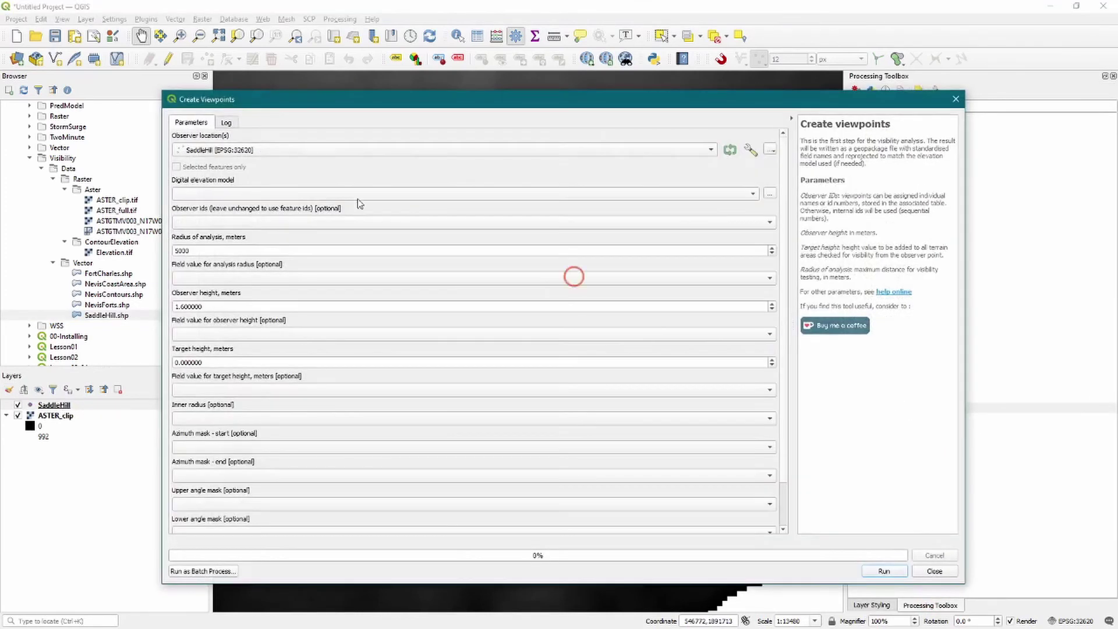
left_click(220, 193)
left_click(243, 194)
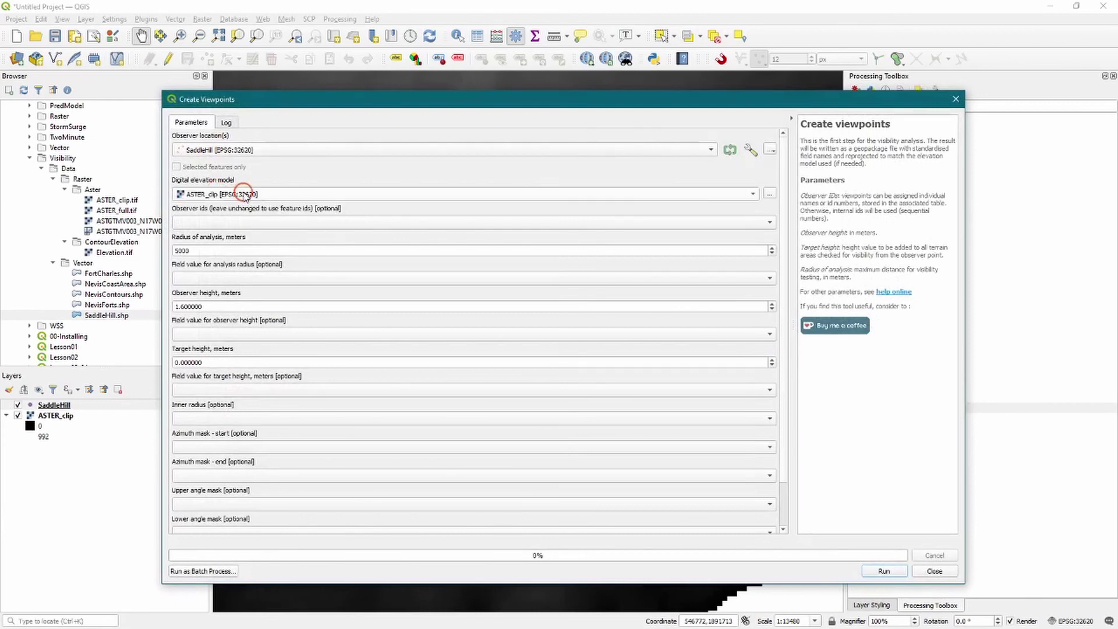
Set the analysis radius to 10000 m and the observer height to 5 m, and create the viewpoints as a temporary layer.
left_click_drag(201, 250, 176, 249)
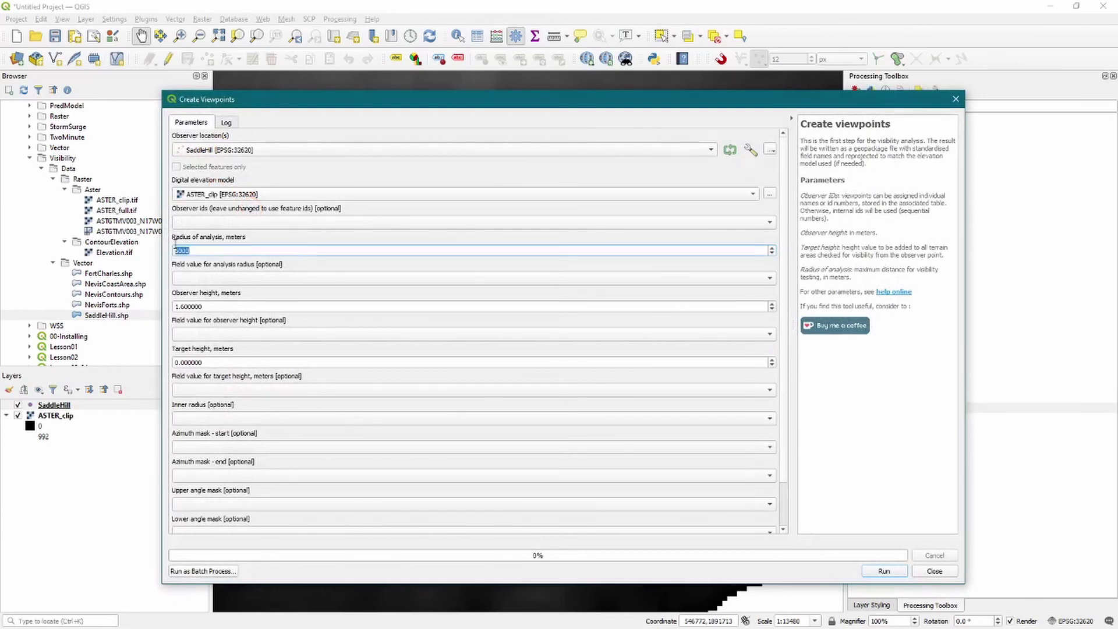
type("1")
left_click_drag(238, 306, 173, 306)
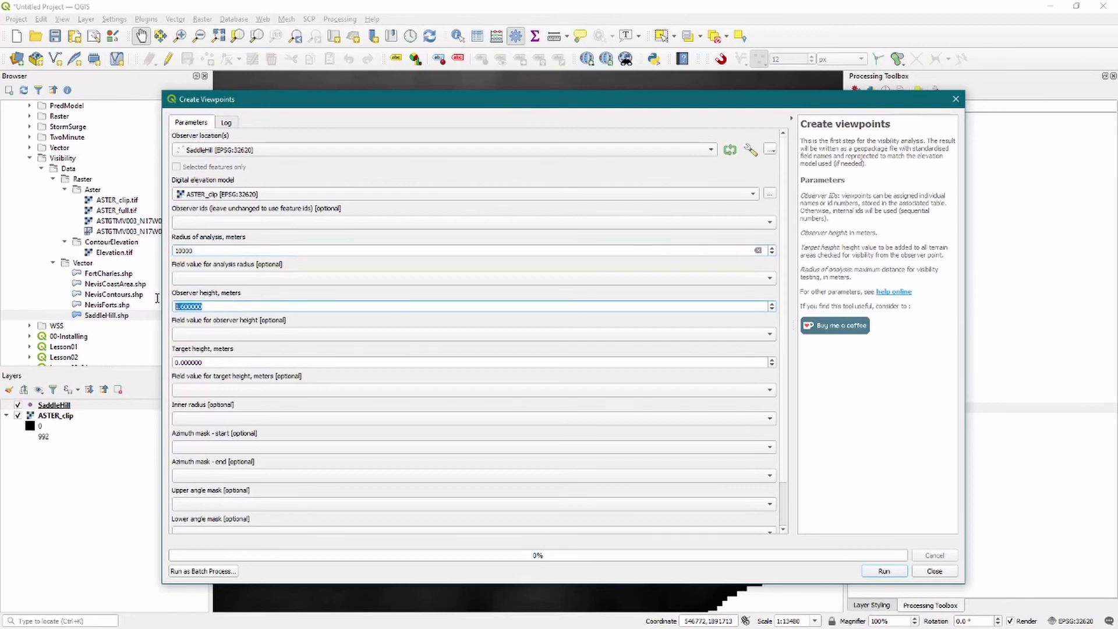
type("5")
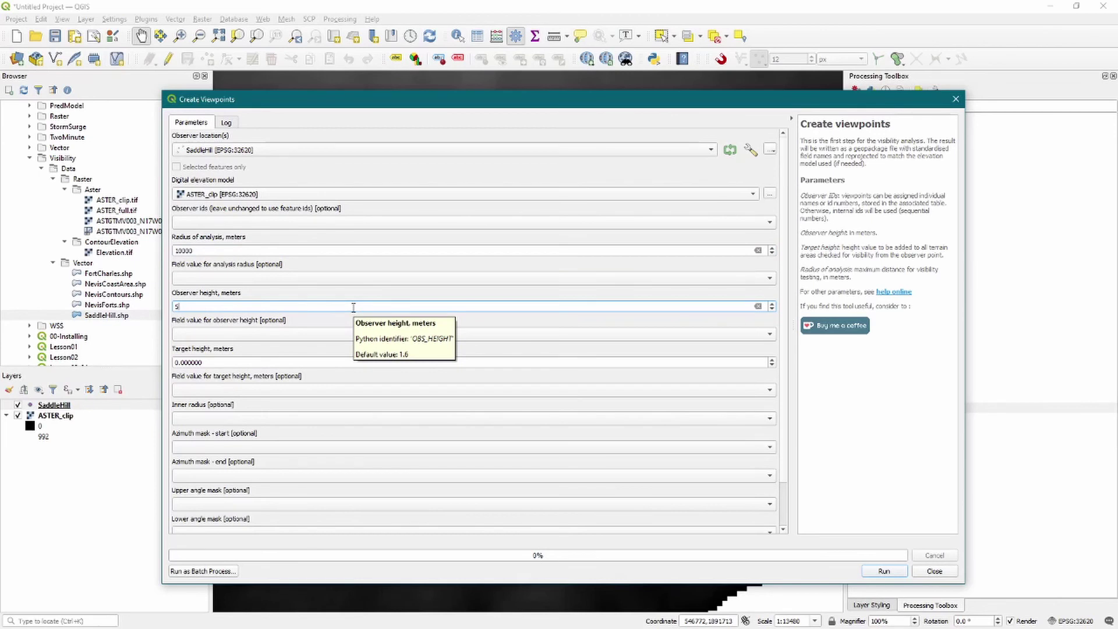
left_click(242, 353)
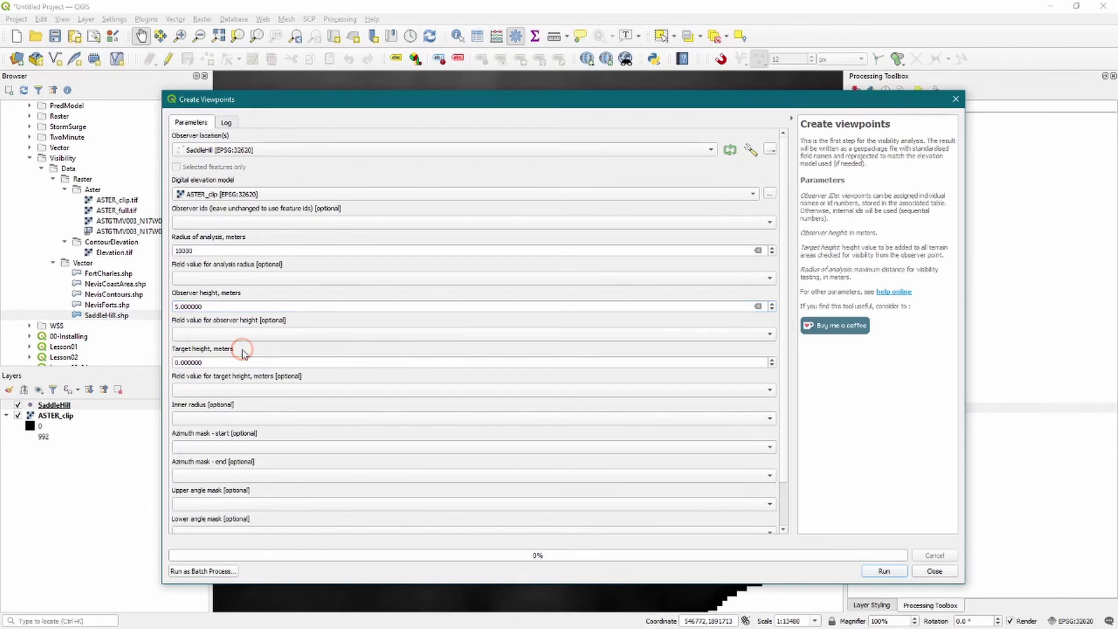
scroll(641, 515, "down", 2)
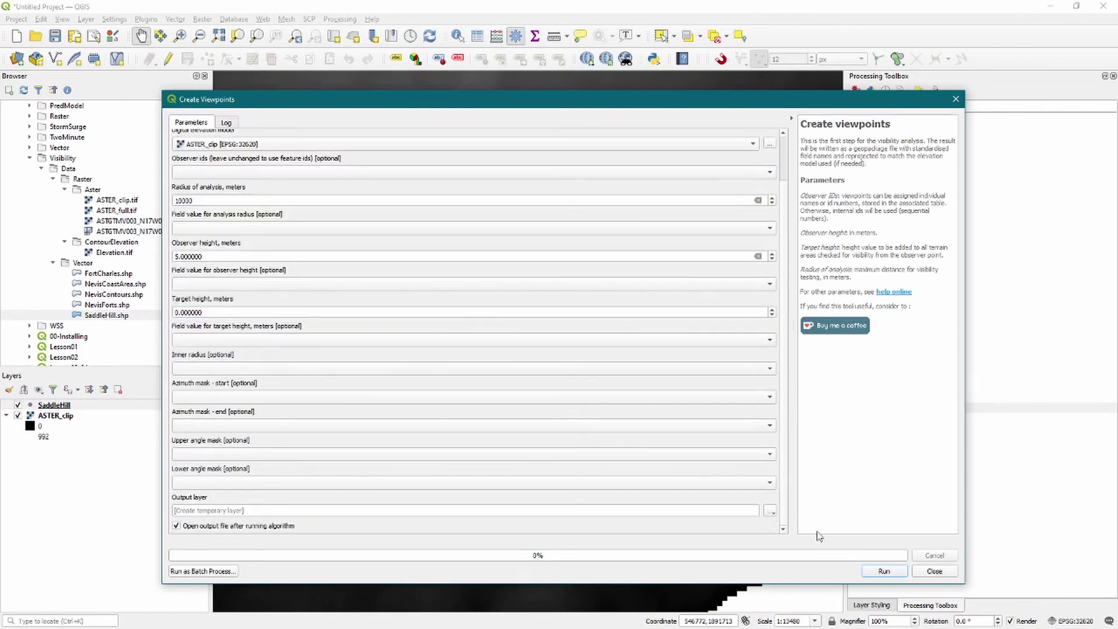
left_click(886, 572)
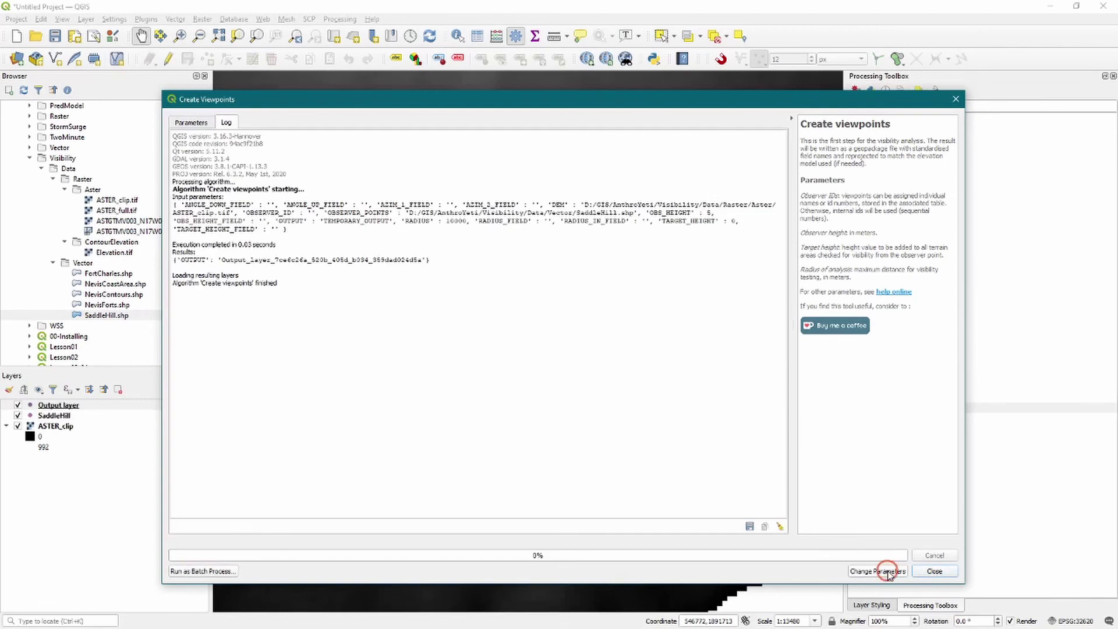
left_click(935, 571)
Rename the new viewpoints output layer to Observer Point.
left_click(75, 405)
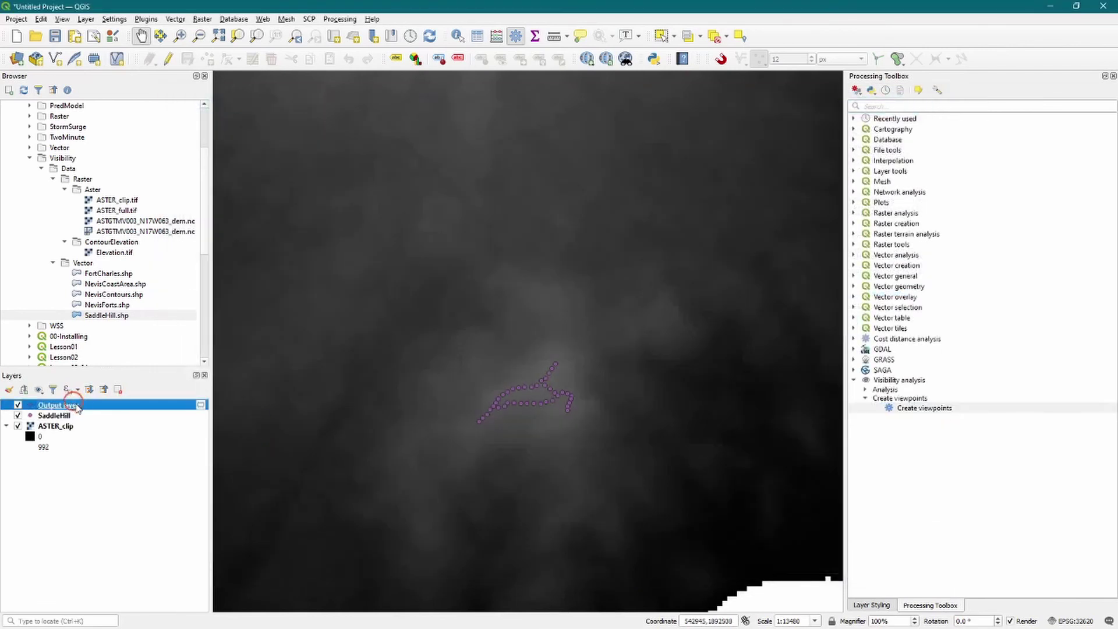
left_click(75, 405)
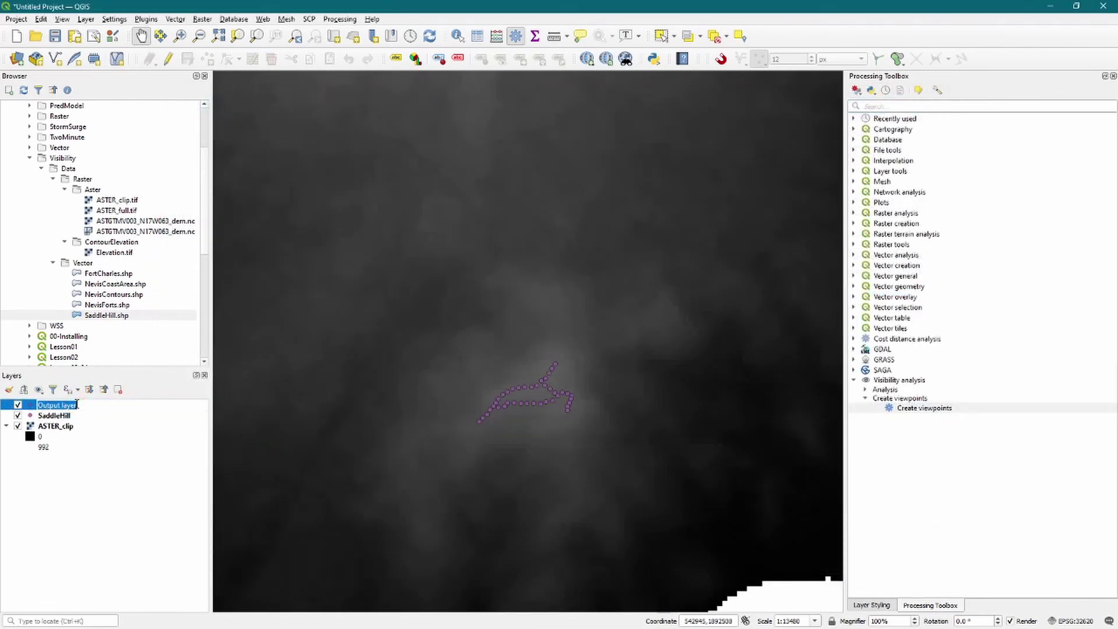
type("Observer Point")
key("Return")
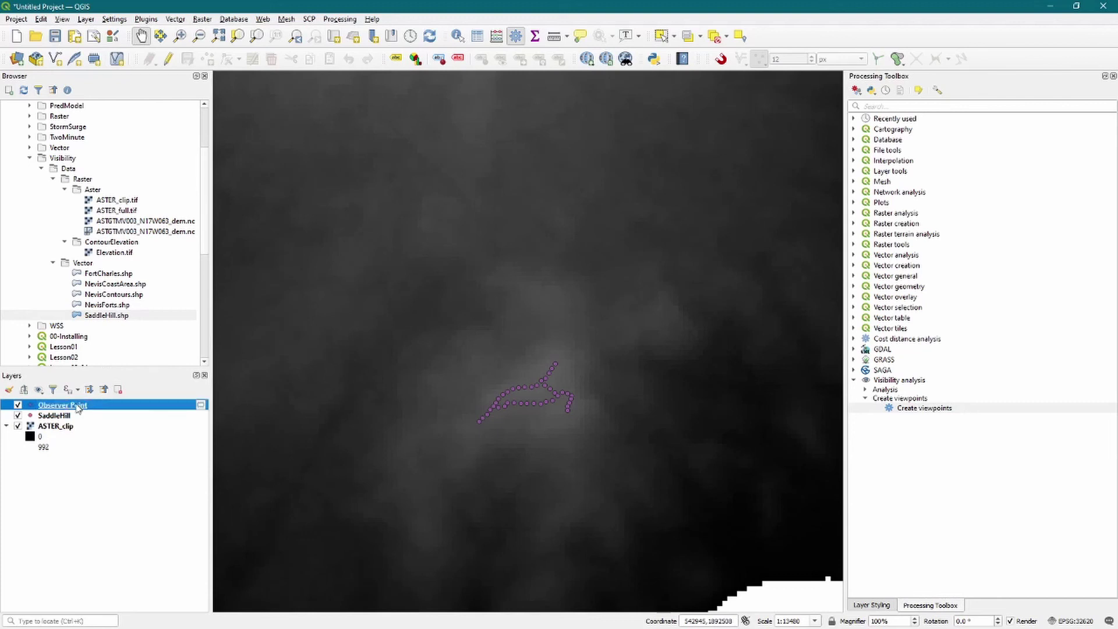
Run a binary Viewshed from the Observer Point layer on ASTER_clip, taking Earth curvature into account.
left_click(867, 390)
double_click(912, 409)
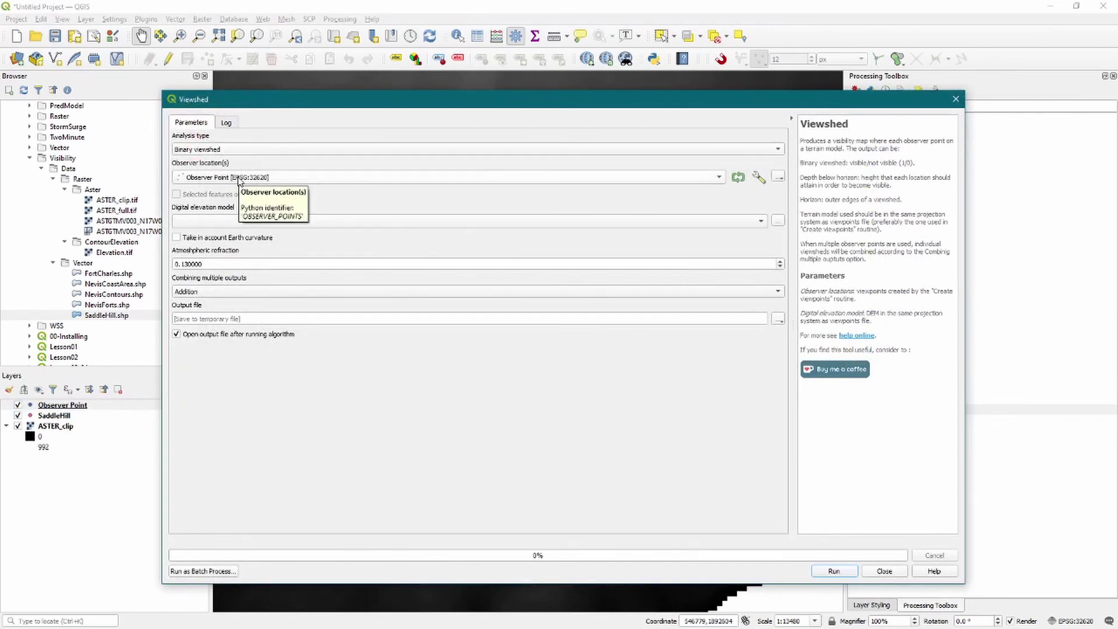
left_click(222, 222)
left_click(244, 222)
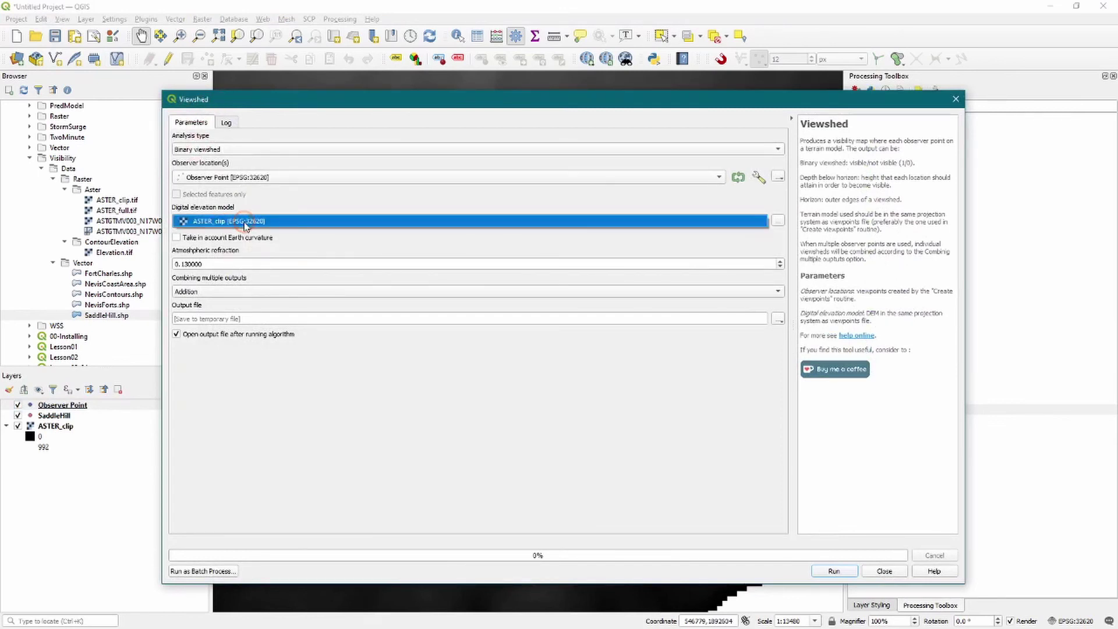
left_click(245, 236)
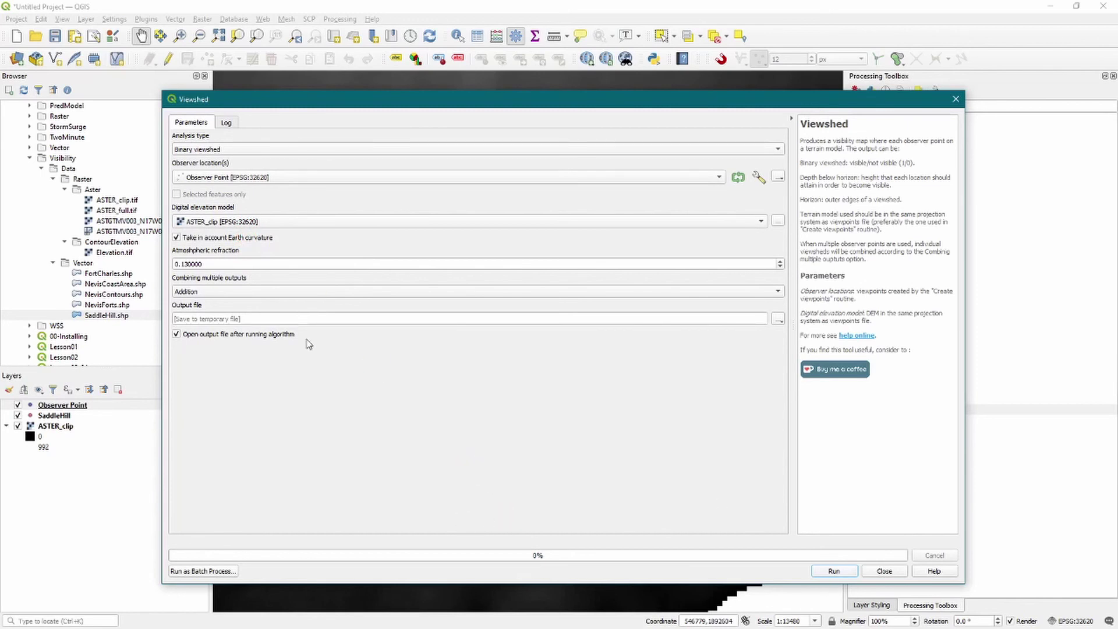
left_click(833, 572)
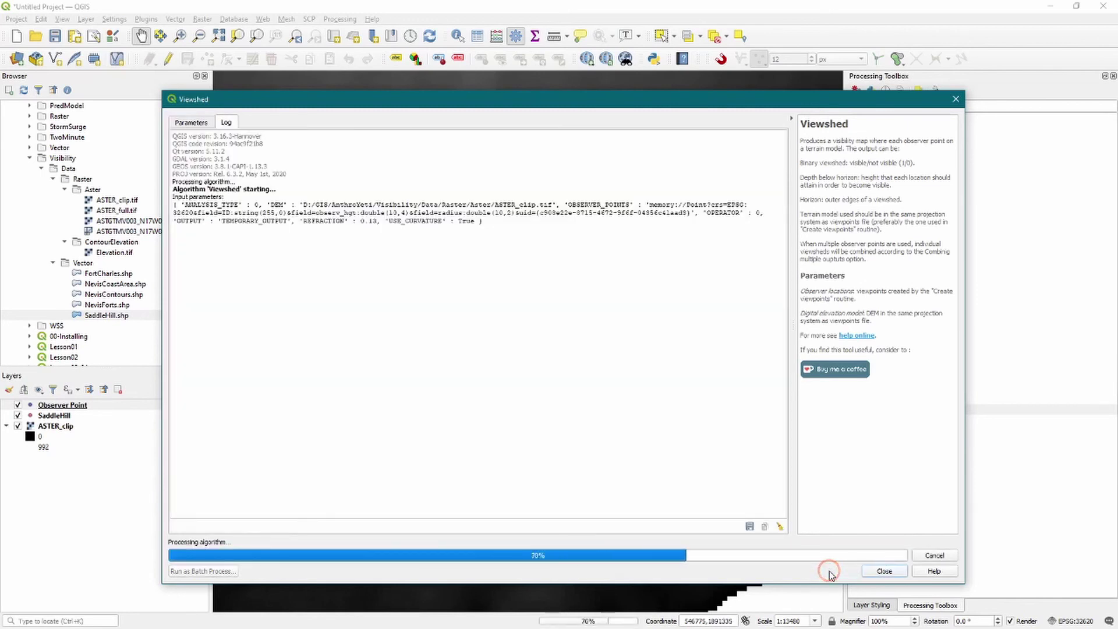
left_click(884, 572)
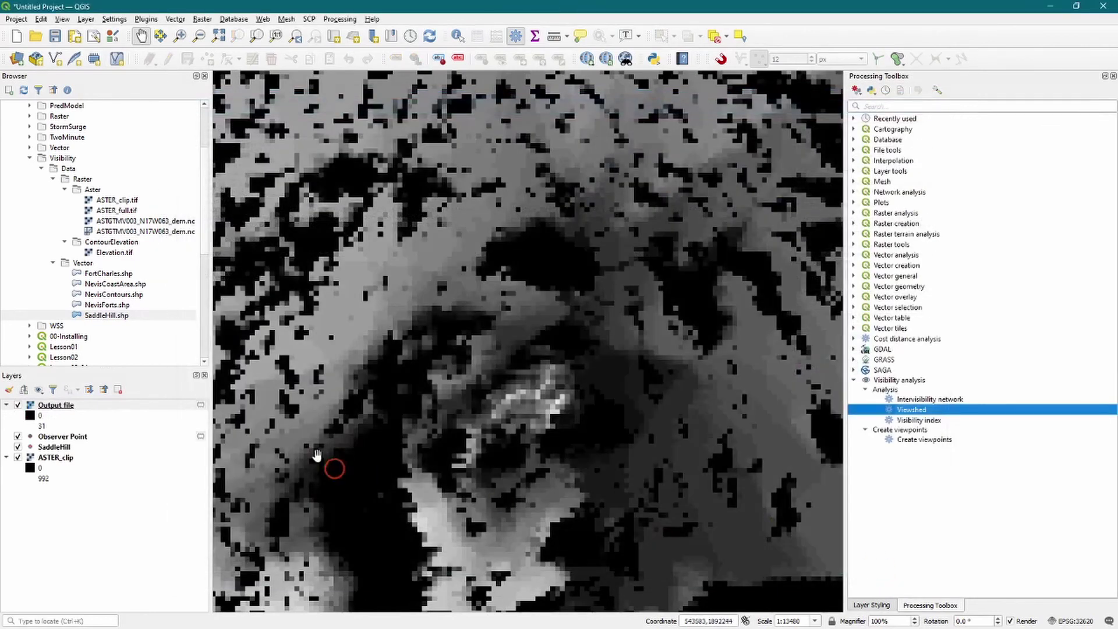
Render the viewshed output as singleband pseudocolor in Equal Interval mode with 3 classes.
scroll(497, 429, "down", 2)
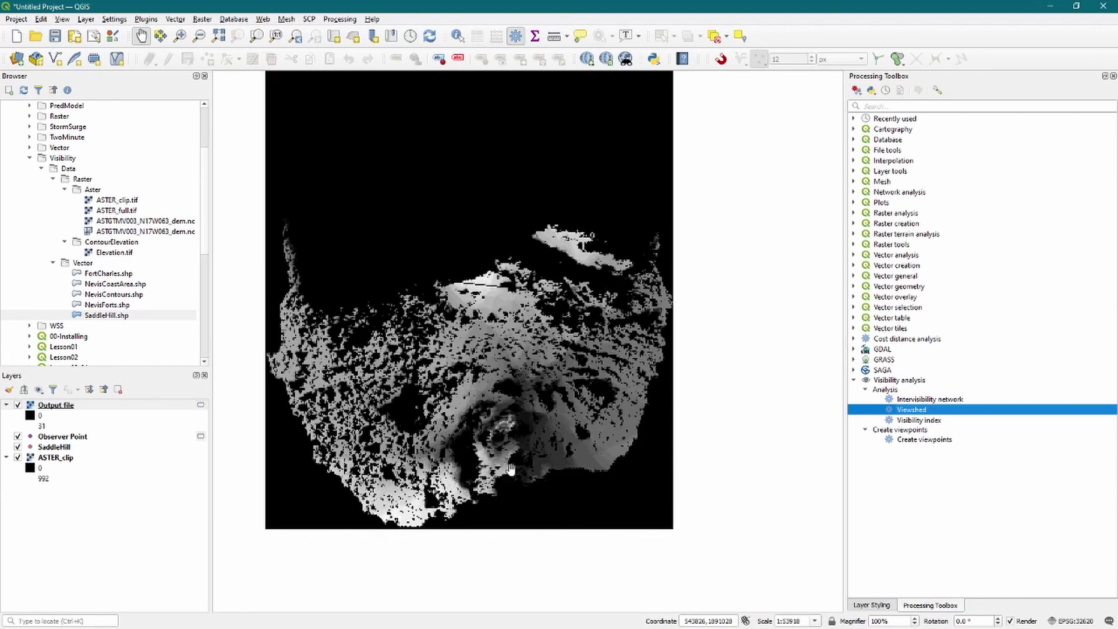
left_click(872, 606)
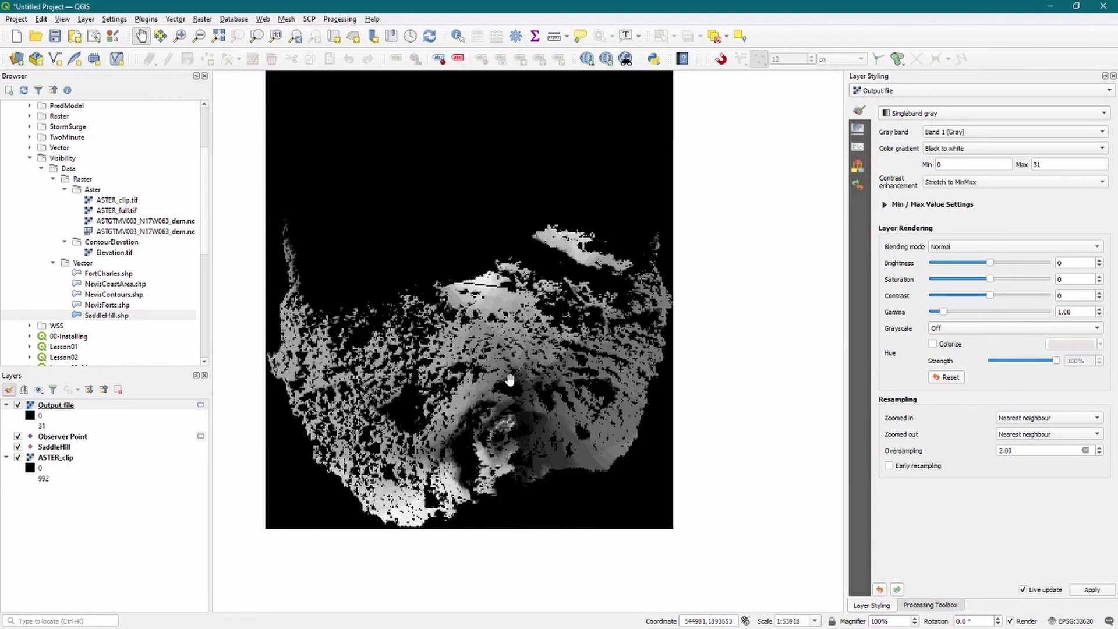
left_click(935, 115)
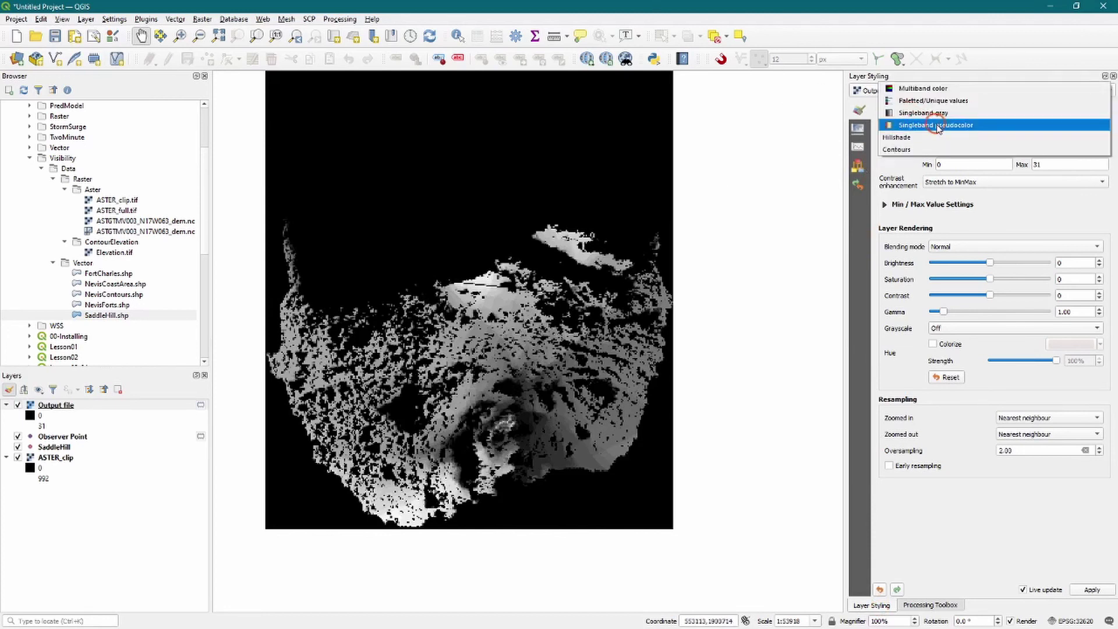
left_click(937, 125)
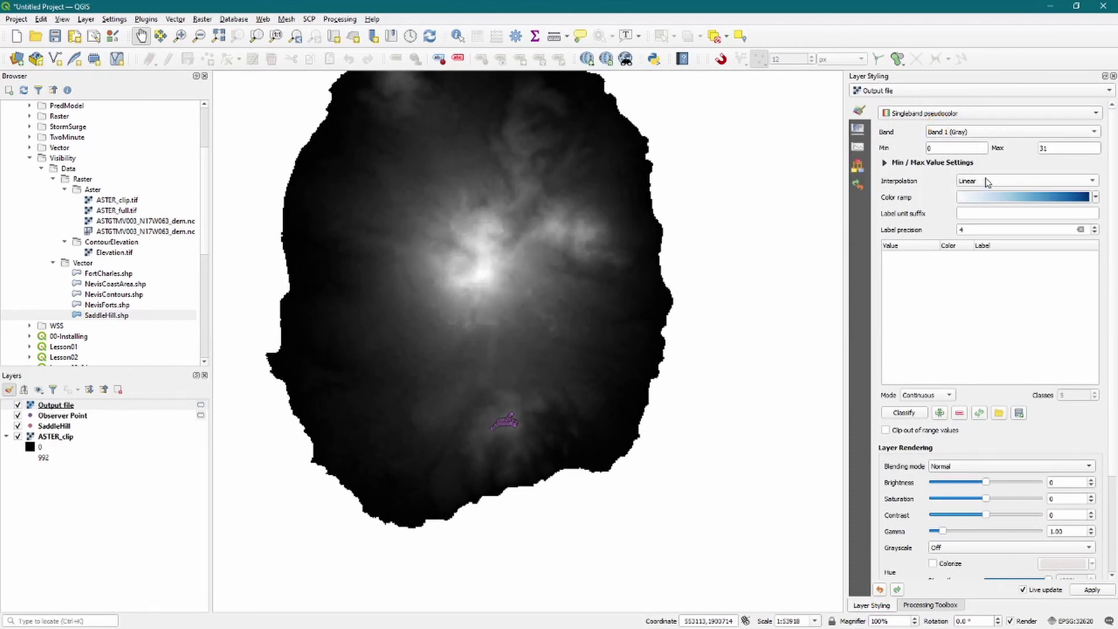
left_click(941, 395)
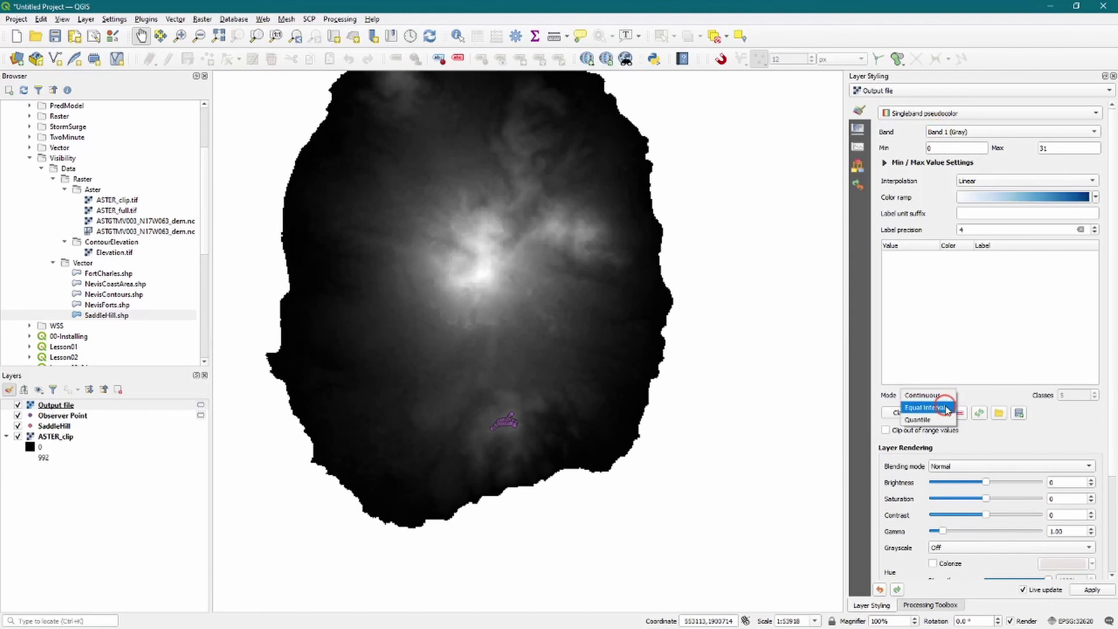
left_click(926, 408)
left_click(1095, 400)
left_click(1094, 400)
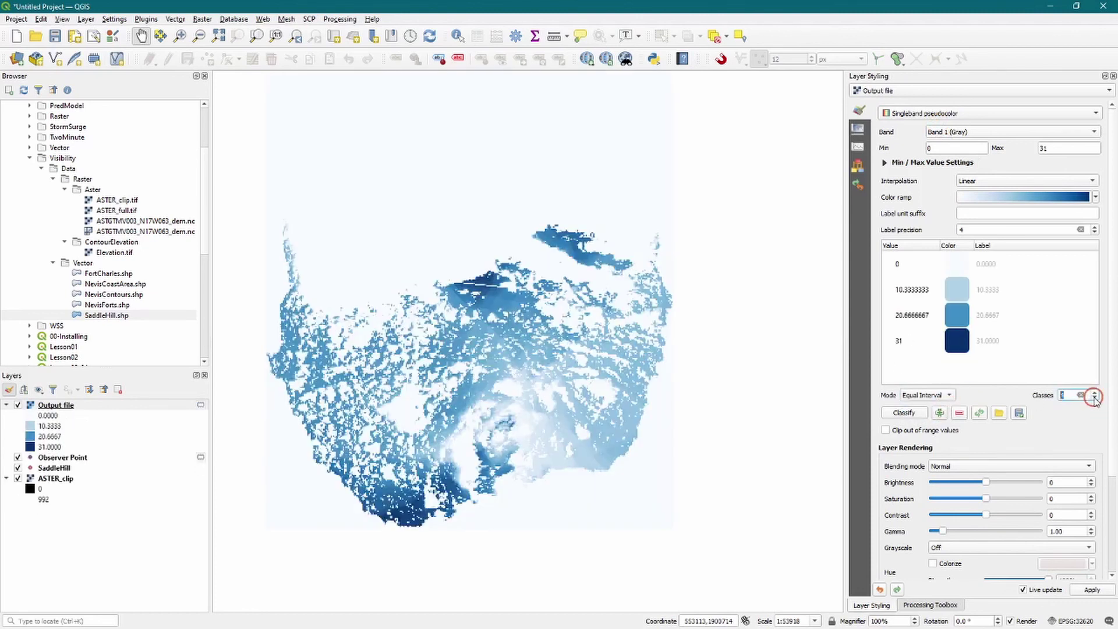
left_click(1094, 400)
Invert the viewshed layer's blue colour ramp and set the middle class value to 1.
left_click(1095, 197)
left_click(1059, 210)
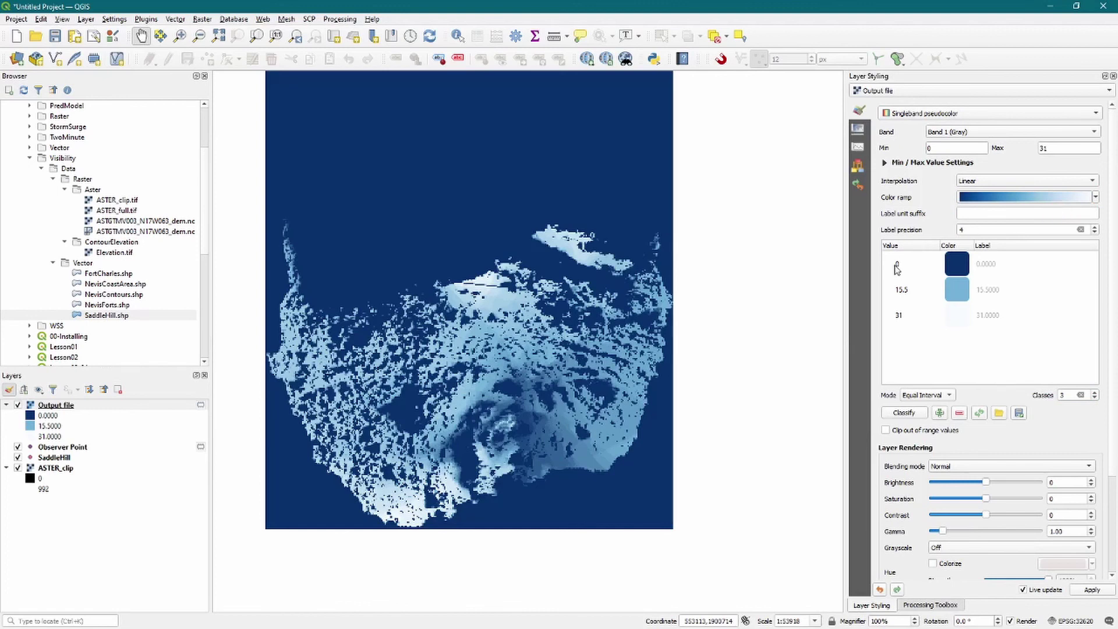
double_click(902, 290)
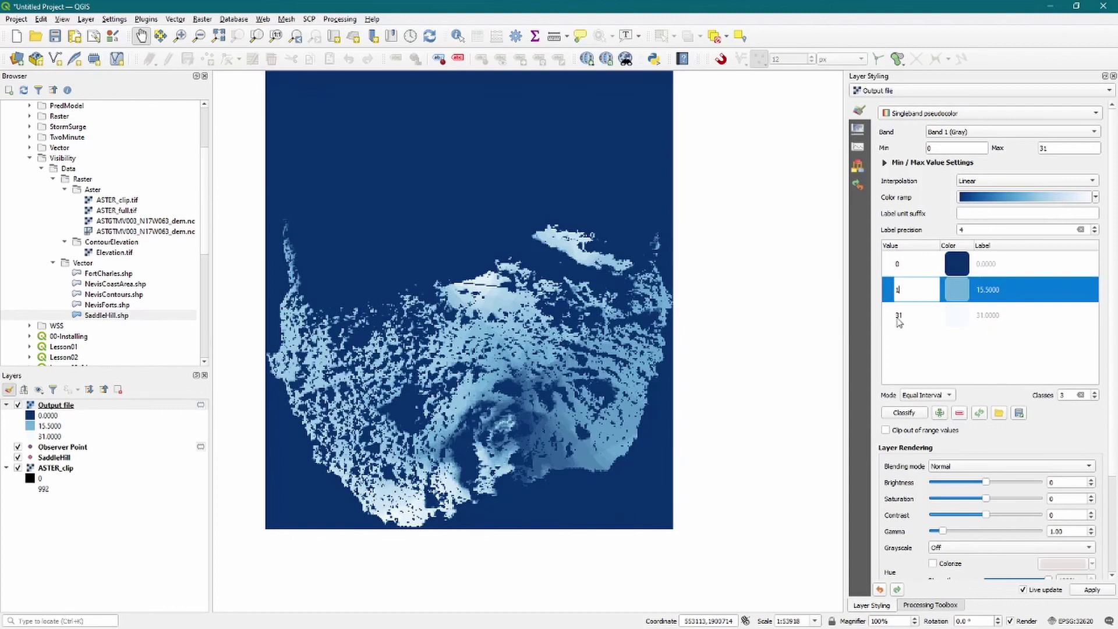
left_click(900, 320)
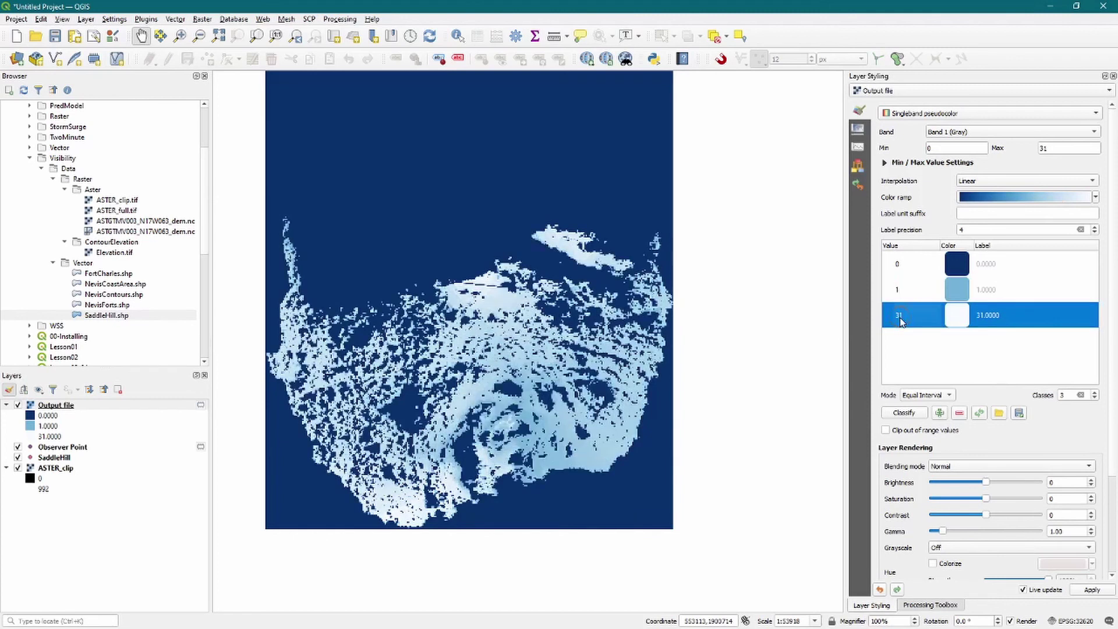
Set the colour opacity of the new viewshed layer's 0 class to 0%.
right_click(962, 268)
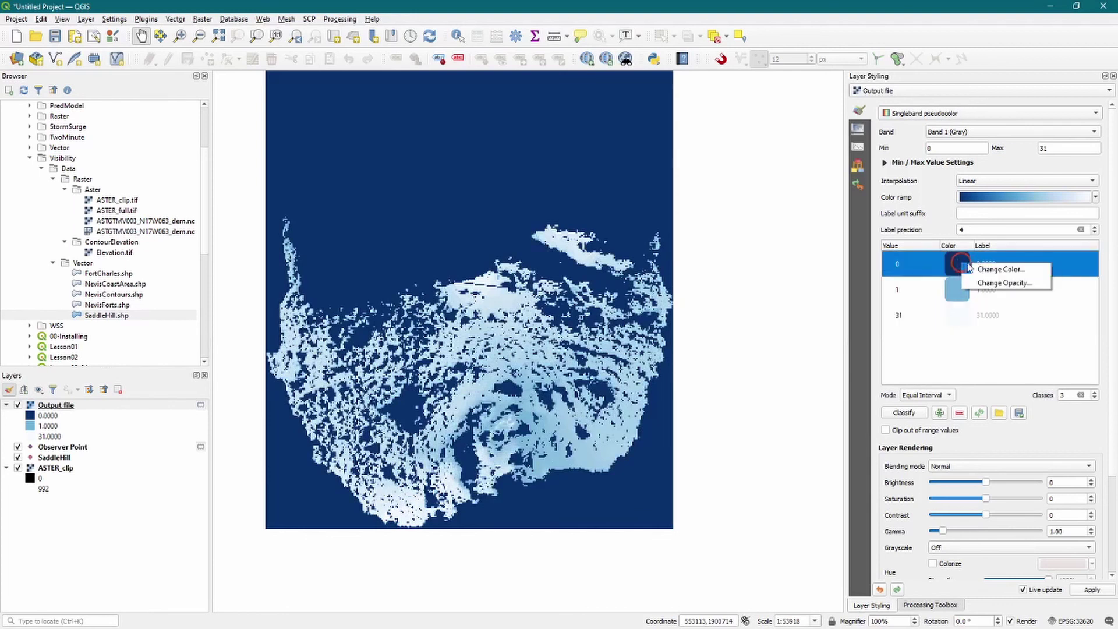
left_click(986, 282)
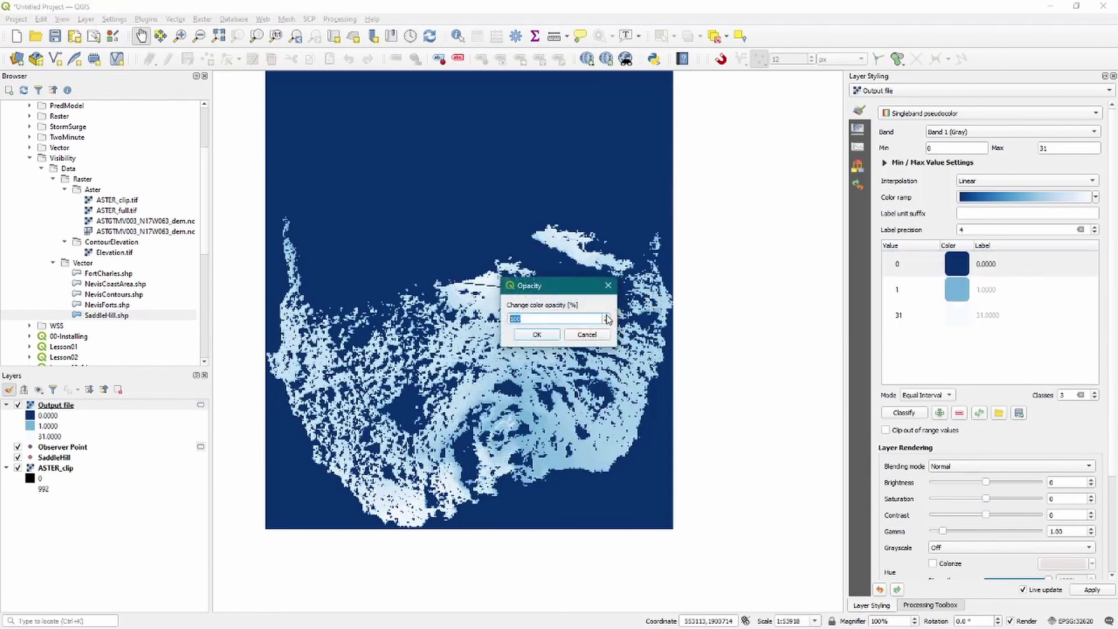
type("0")
left_click(537, 334)
Change the colour of the viewshed layer's class 1 to dark blue #004b76.
left_click(958, 292)
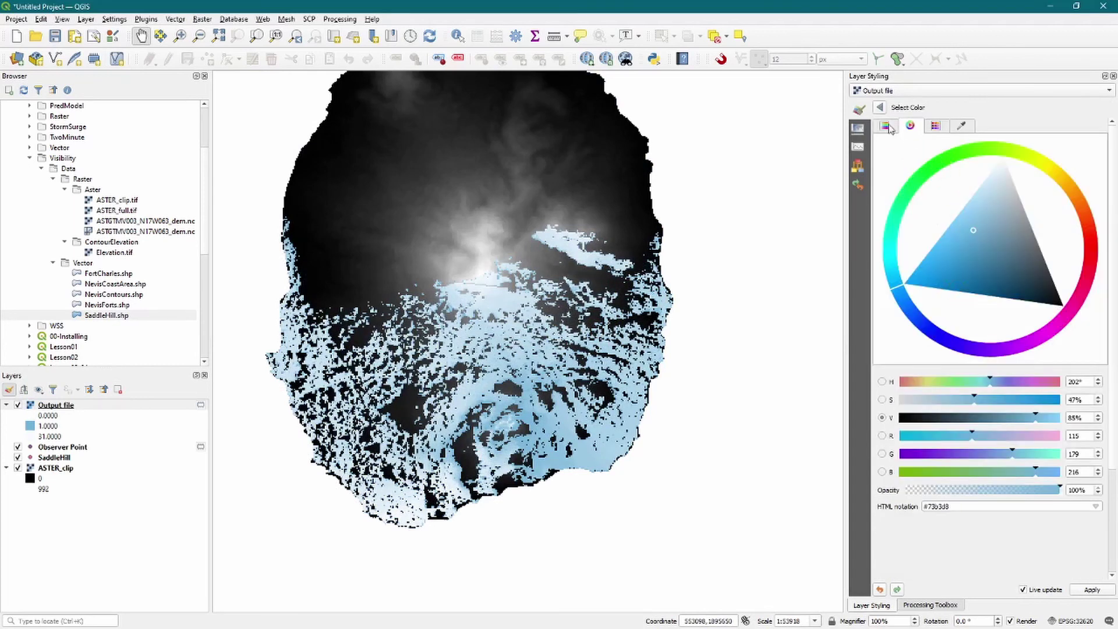
left_click(910, 126)
mouse_move(978, 236)
left_mouse_down()
mouse_move(988, 299)
mouse_move(1006, 299)
mouse_move(992, 303)
left_mouse_up()
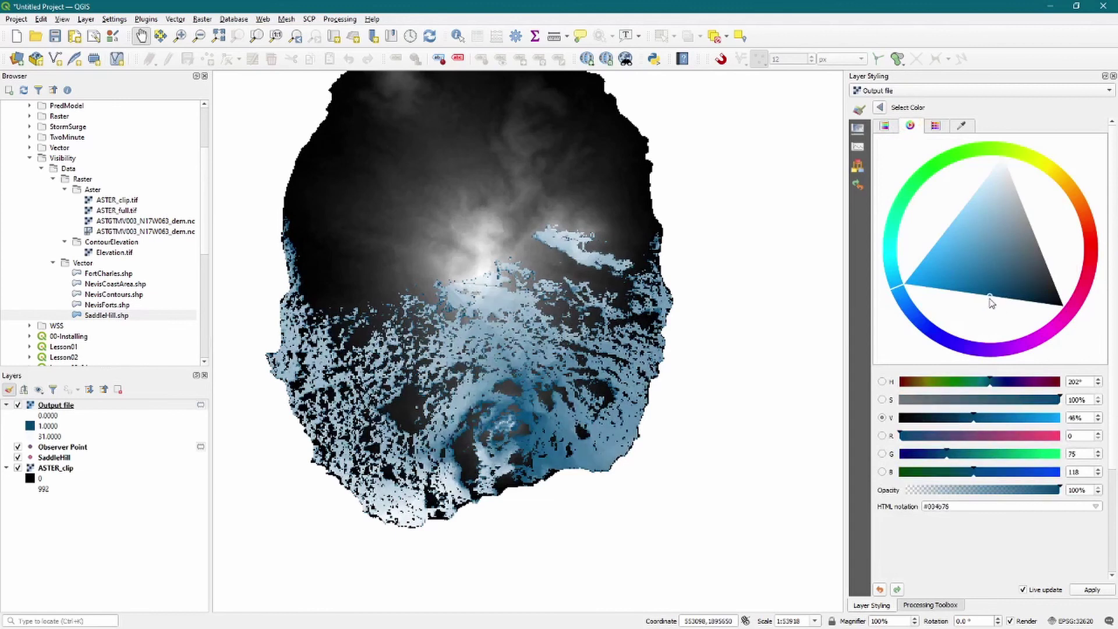
left_click(880, 108)
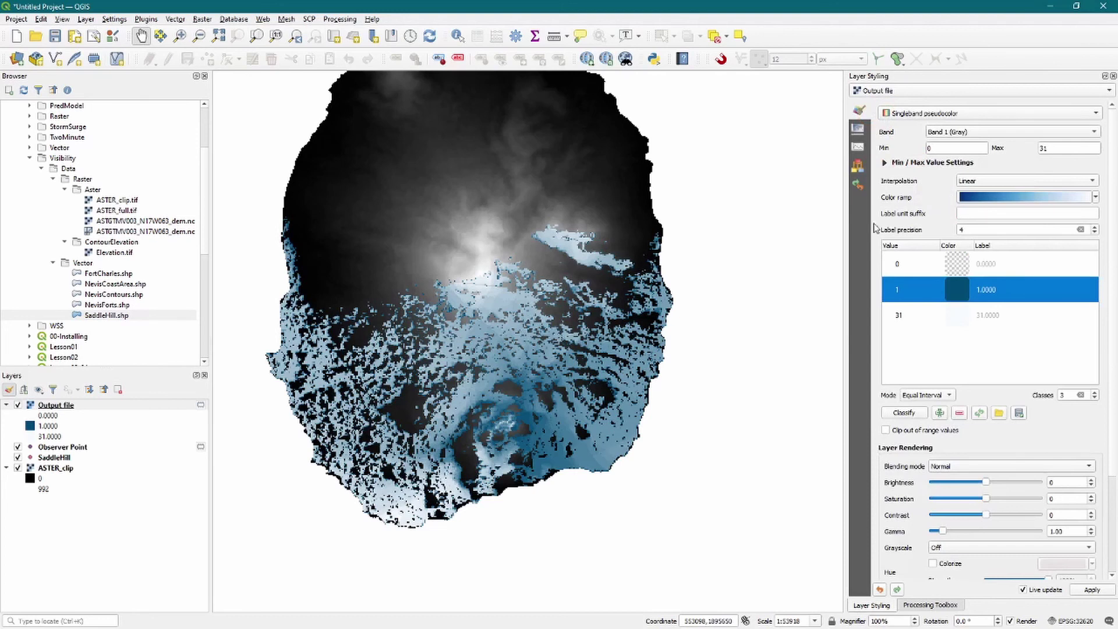
Hide the ASTER_clip layer and add the Google Road basemap beneath the viewshed.
left_click(18, 468)
left_click(588, 58)
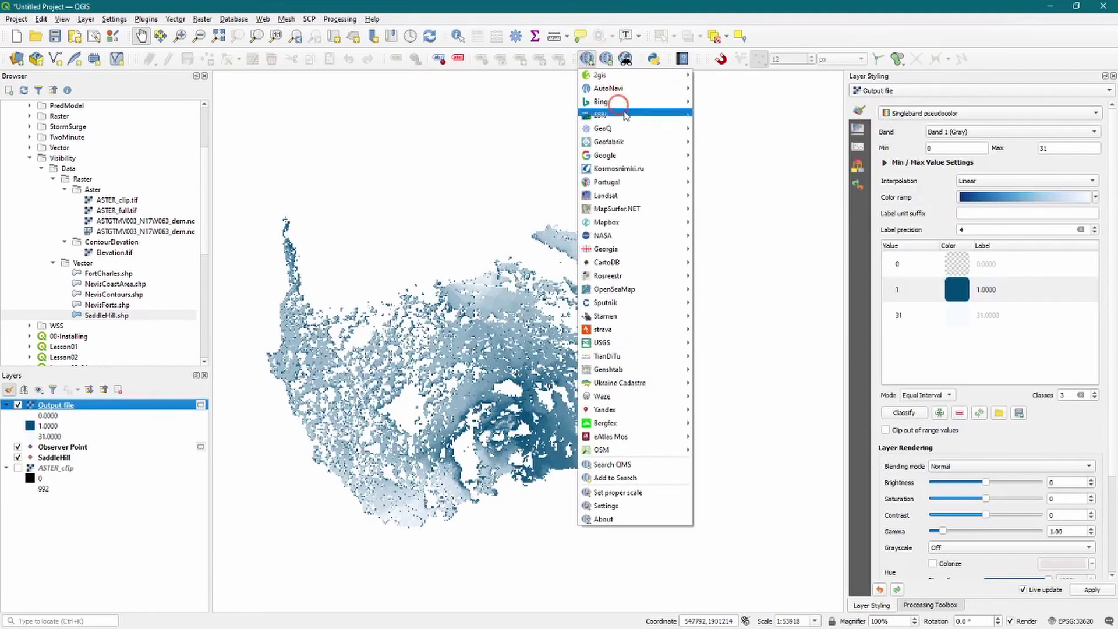
mouse_move(643, 157)
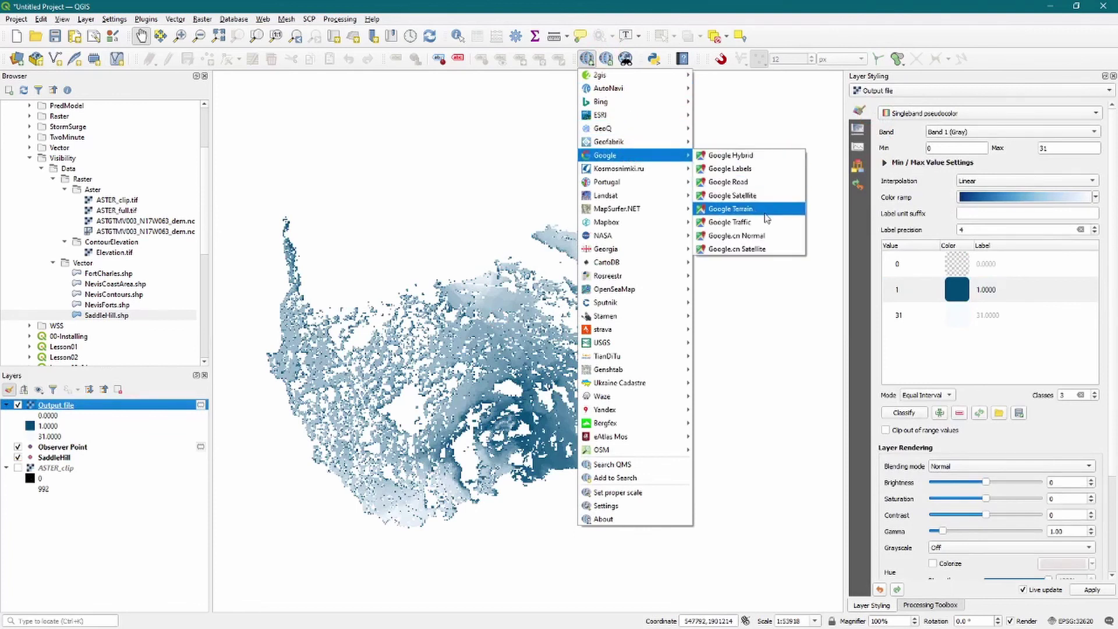
left_click(764, 181)
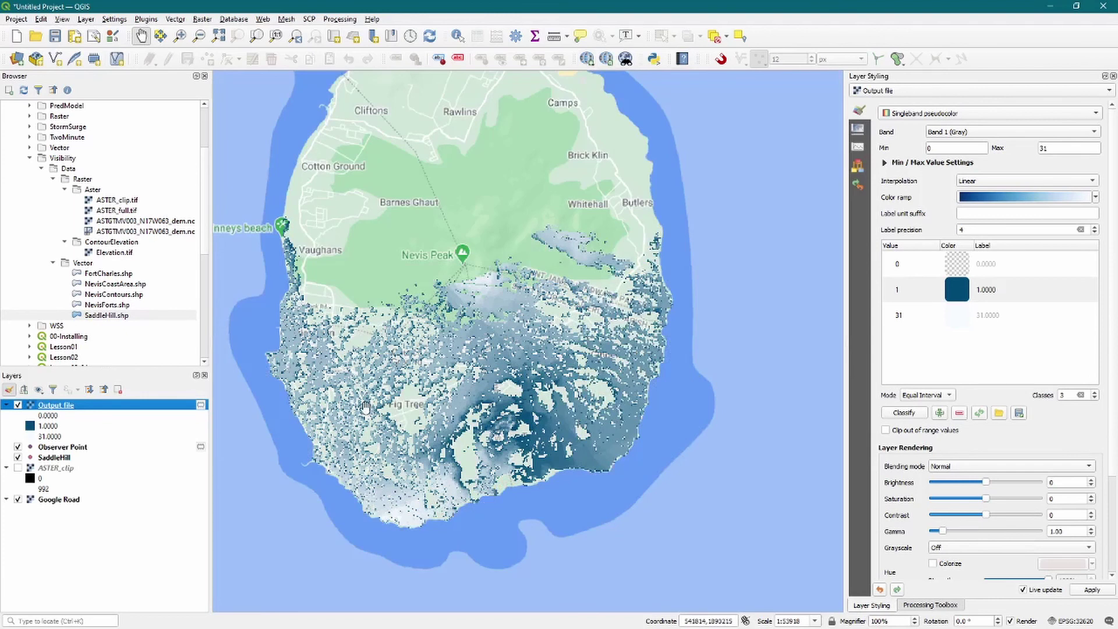